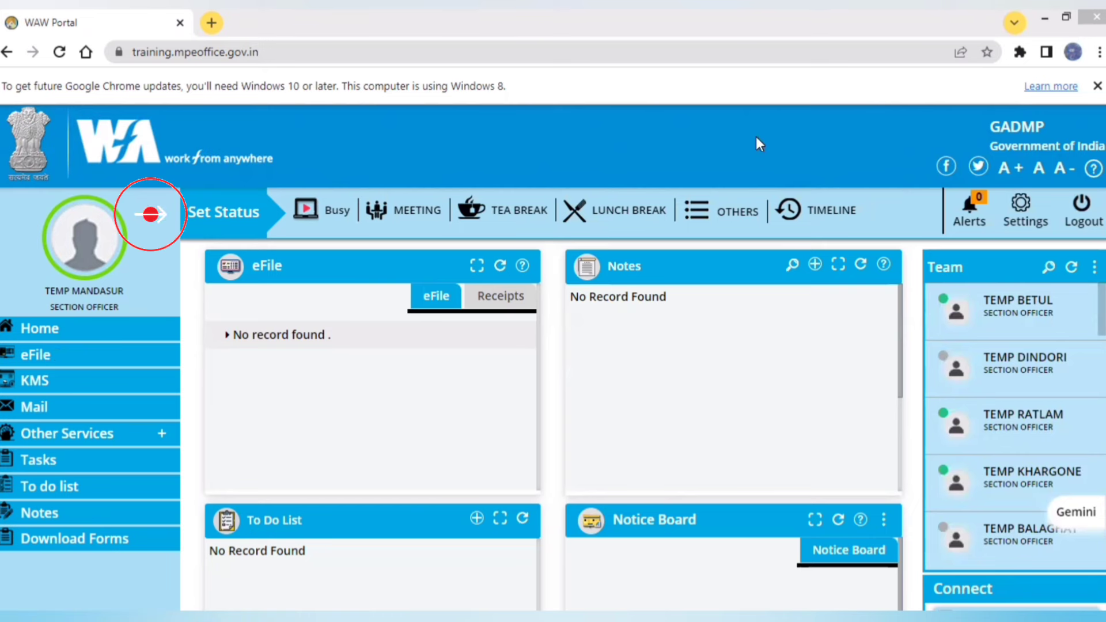
- Bring the browser showing the eOffice portal to the front
left_click(414, 9)
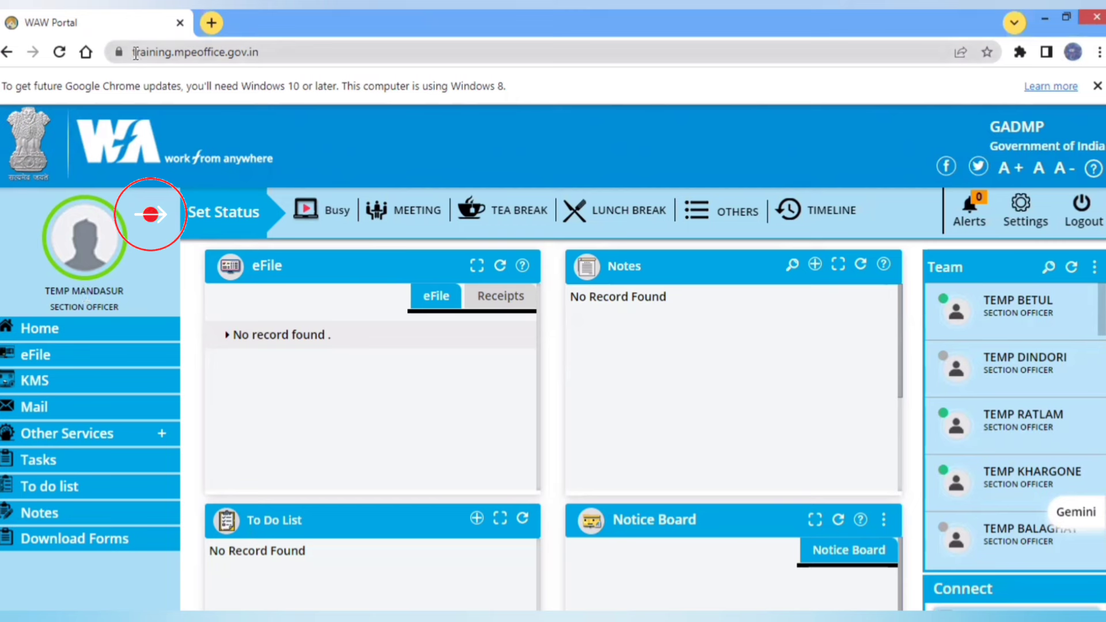
left_click_drag(133, 53, 280, 73)
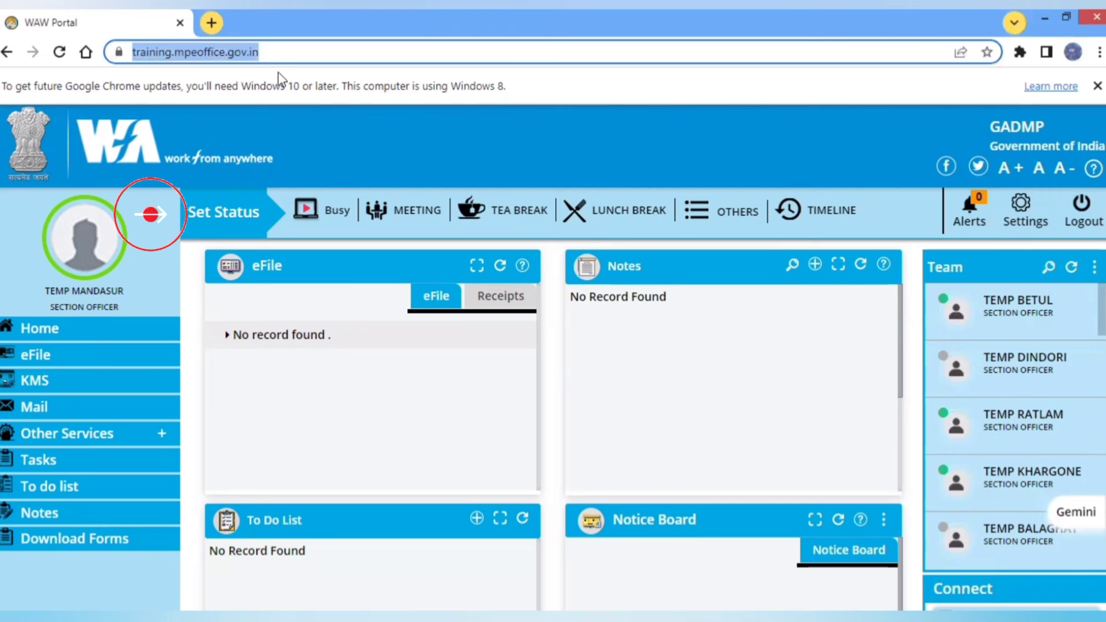
left_click(295, 57)
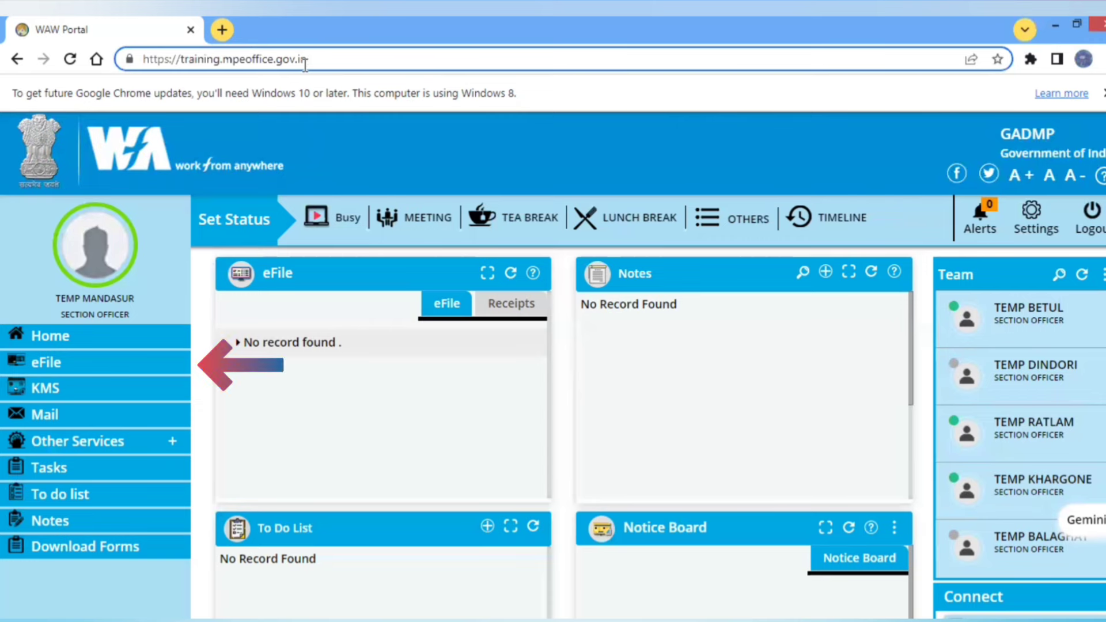
- Open eFile and switch the profile to the AG-3 post's File Inbox
left_click(48, 372)
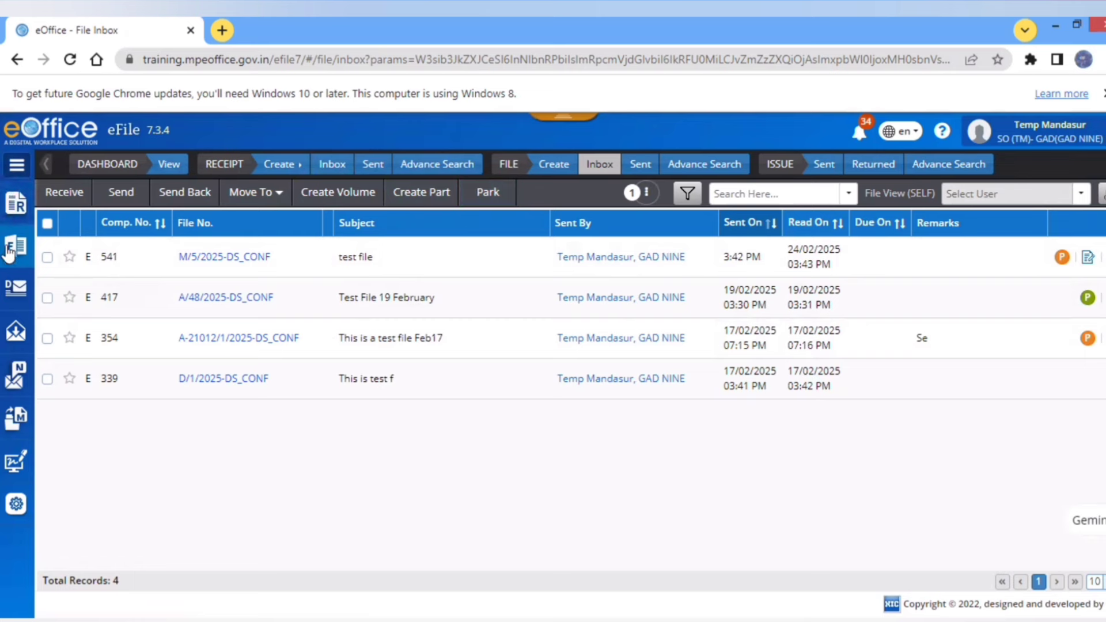
left_click(1030, 138)
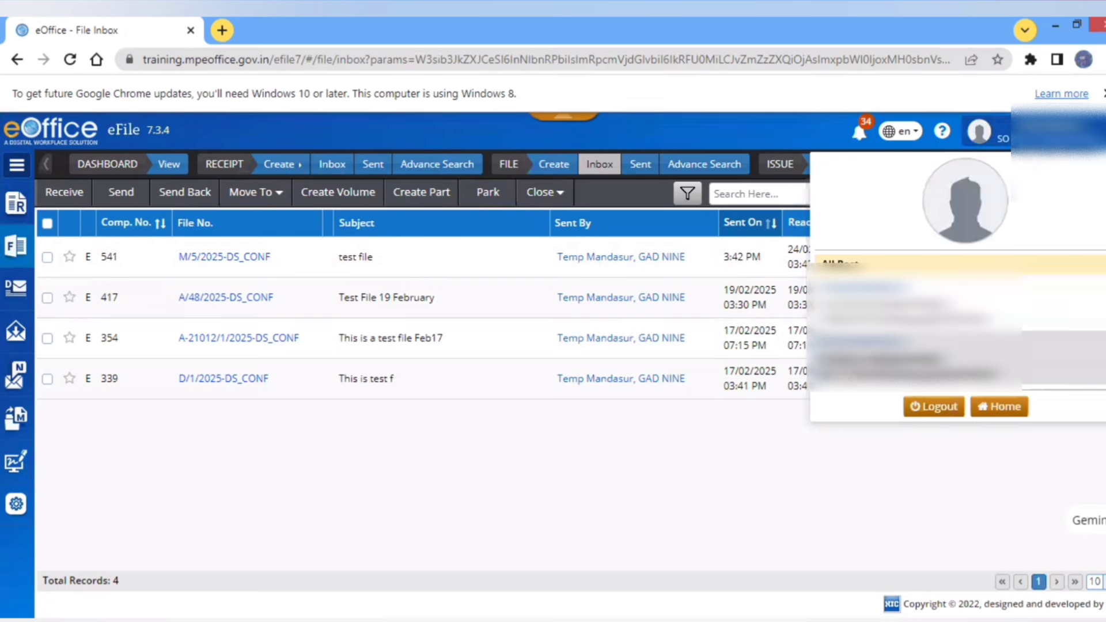
left_click(865, 343)
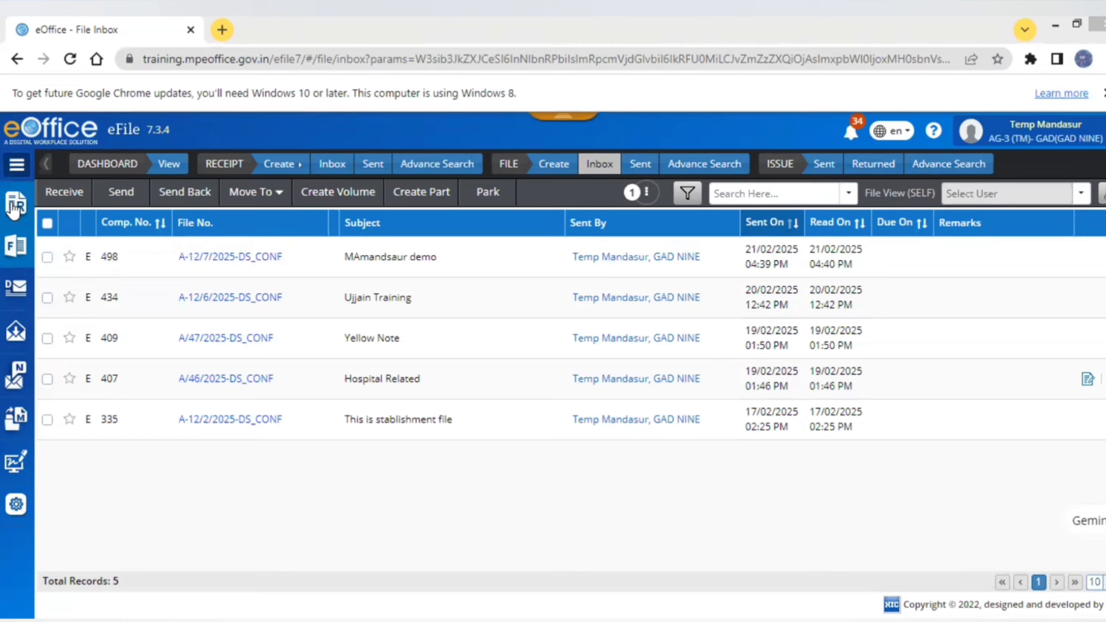
- Start an Electronic receipt through Receipt > Browse & Diarise
left_click(15, 205)
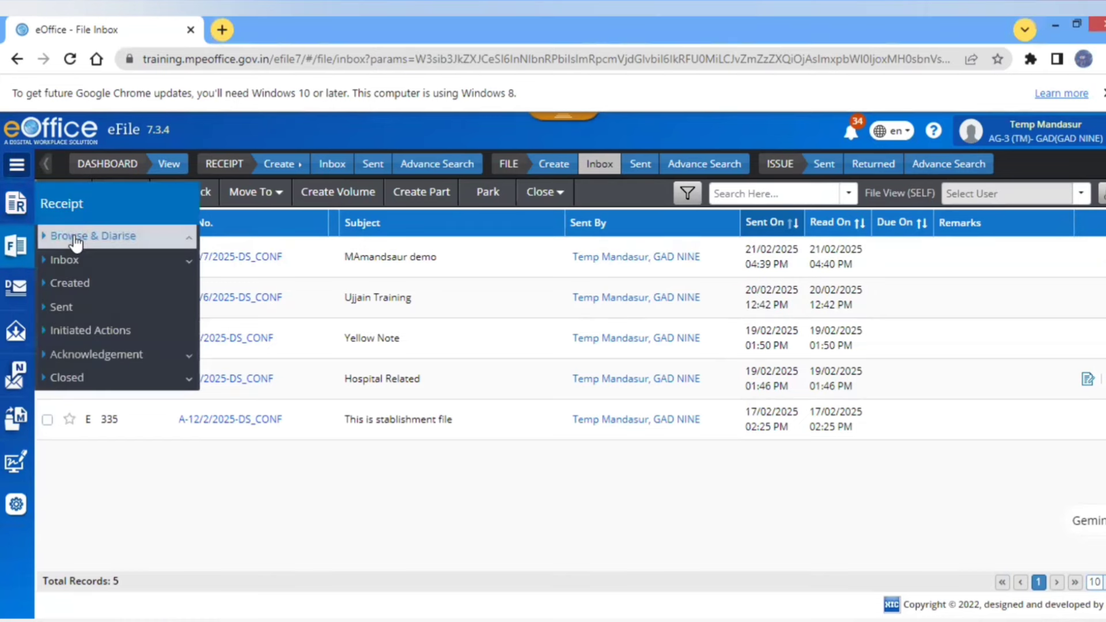
left_click(76, 241)
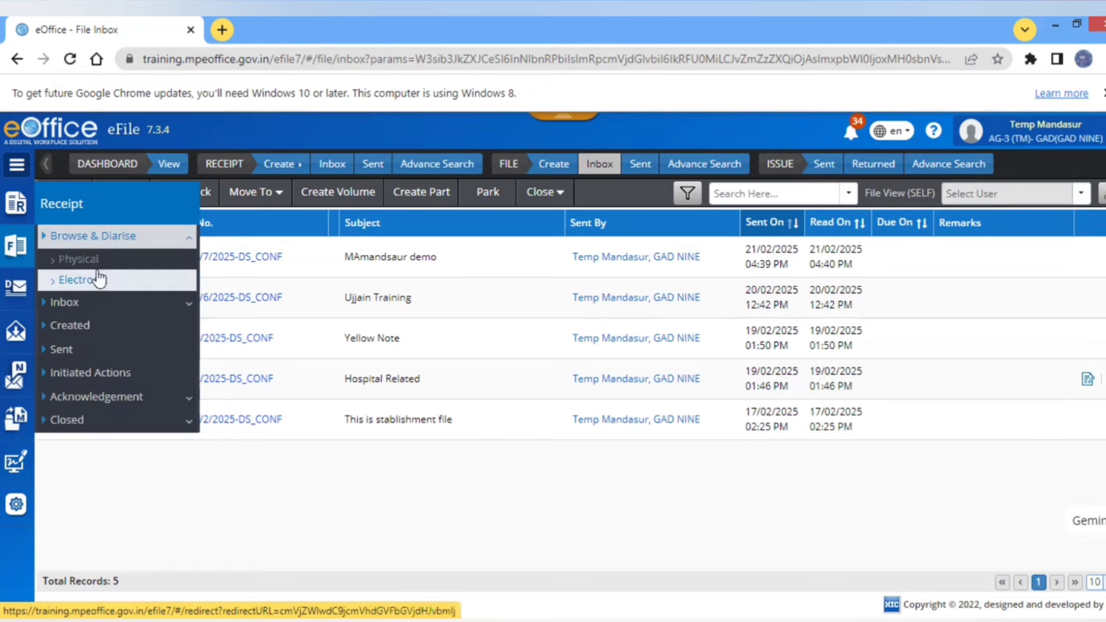
left_click(83, 280)
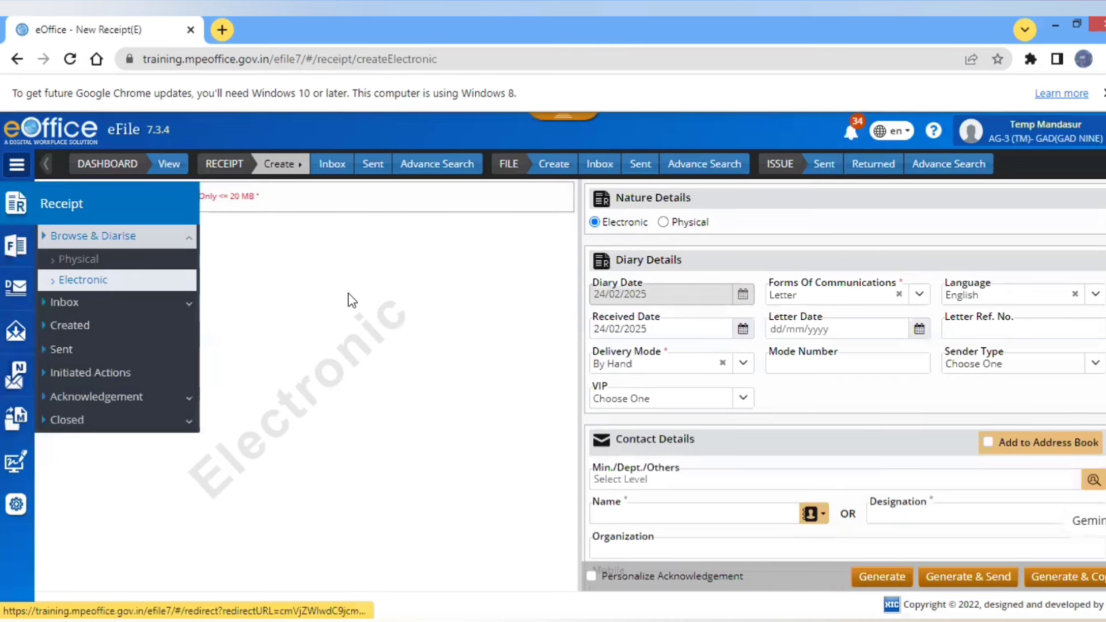
- Upload GAD_LetterForTraining_compressed as the receipt's ten-page PDF letter
left_click(70, 197)
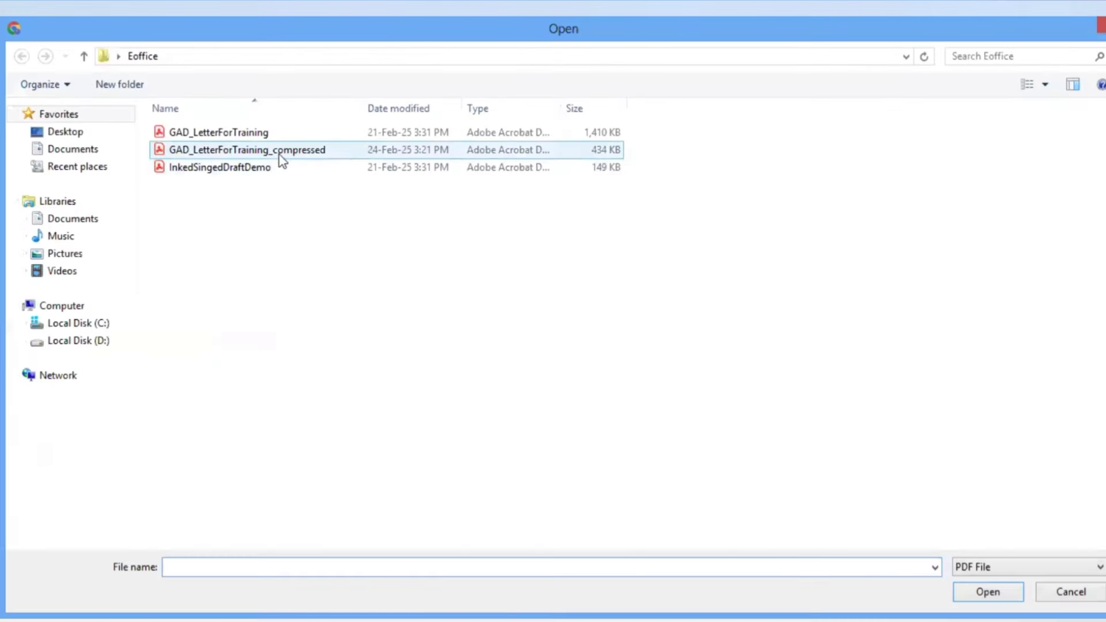
left_click(280, 151)
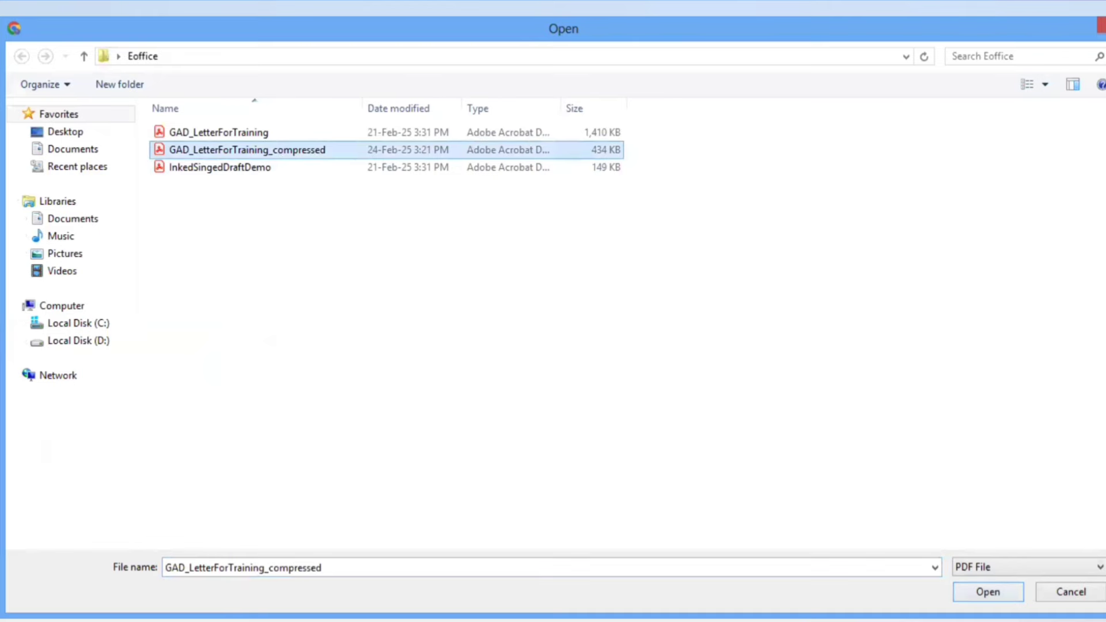
left_click(988, 592)
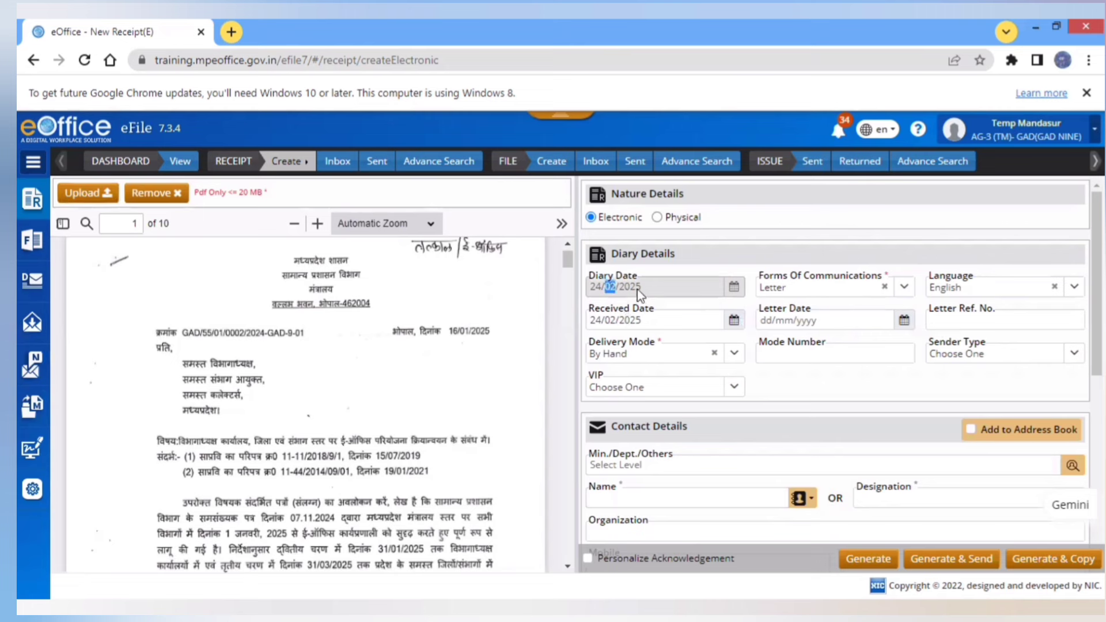
- Pick 16 January 2025 as the receipt's Letter Date
left_click(656, 318)
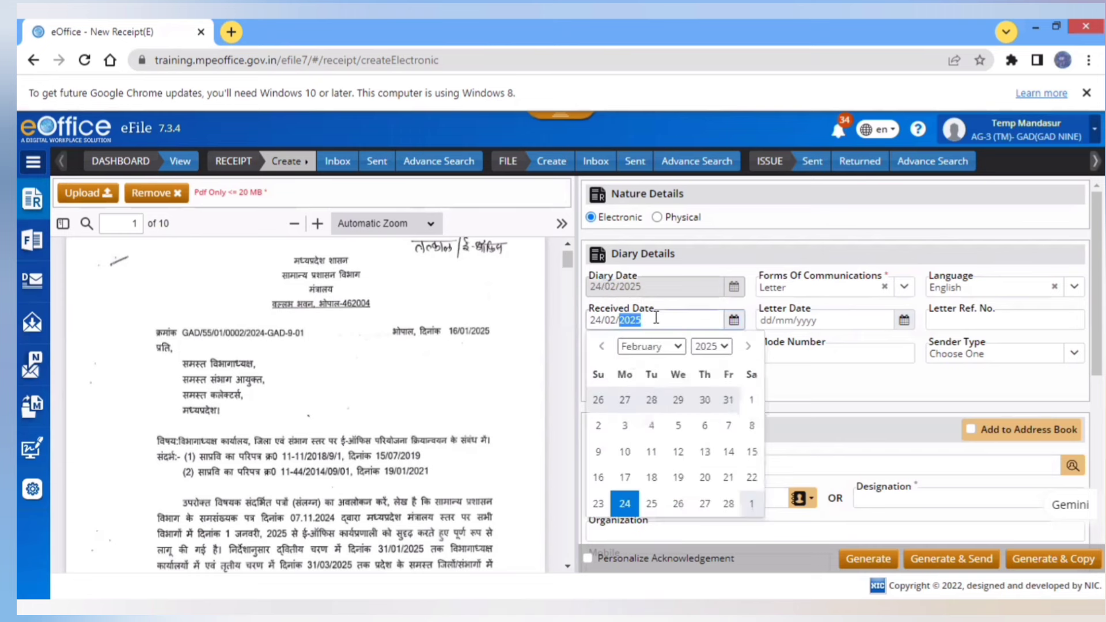
left_click(655, 318)
left_click(850, 320)
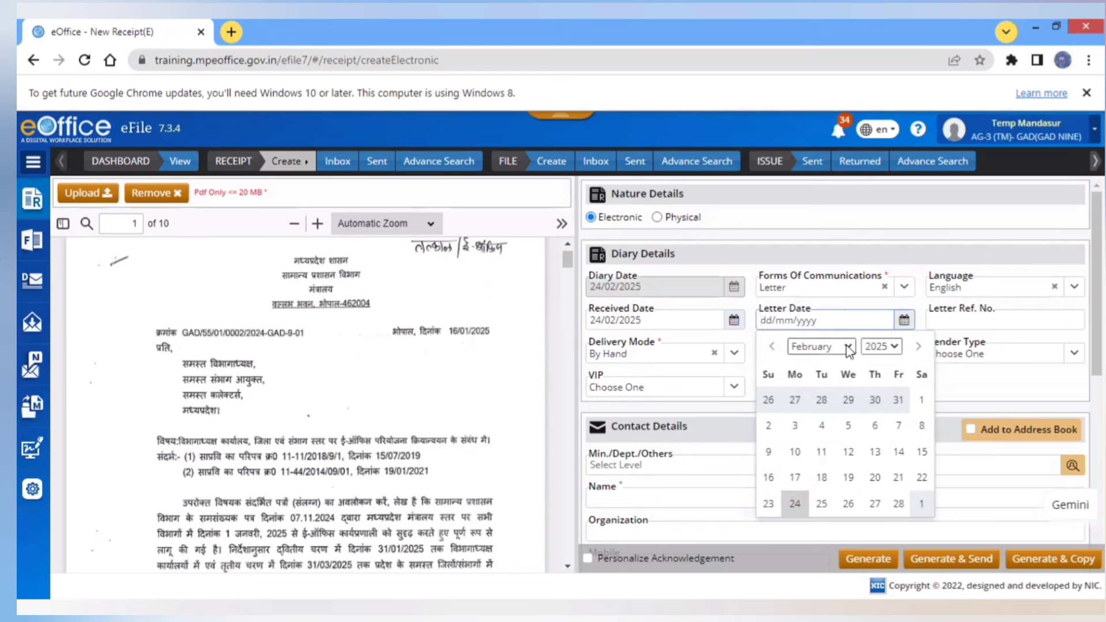
left_click(848, 347)
left_click(826, 363)
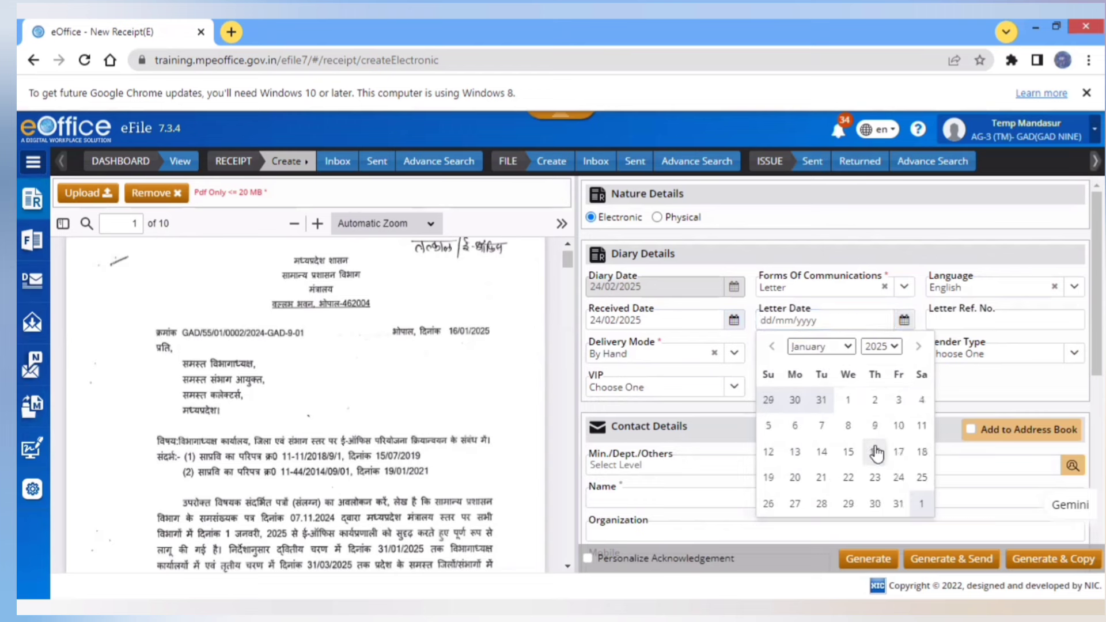
left_click(876, 452)
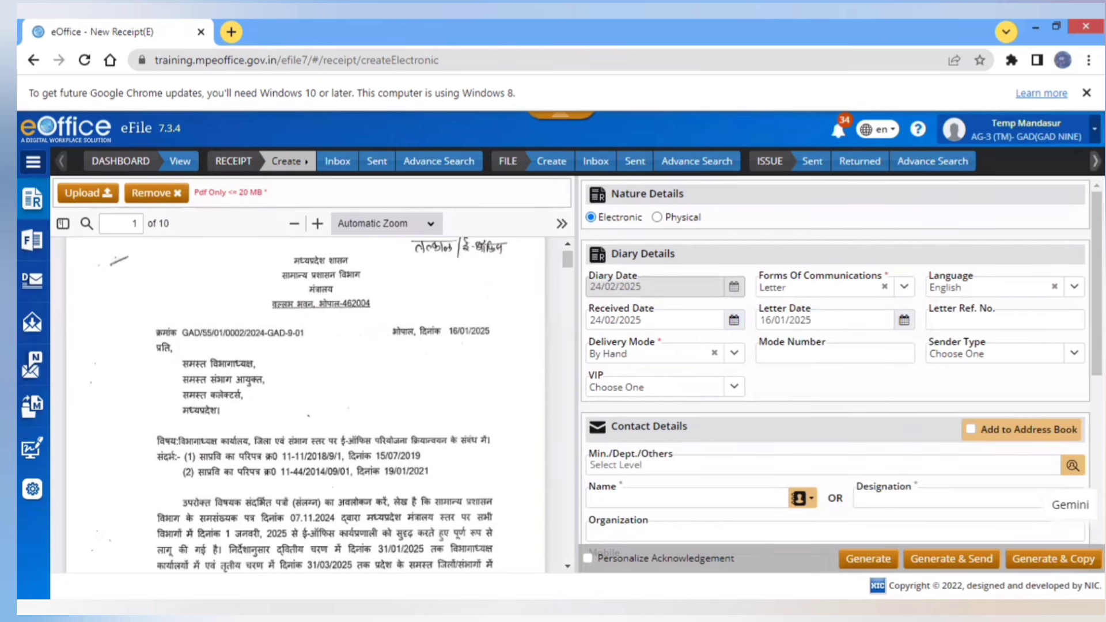
scroll(836, 363, "down", 6)
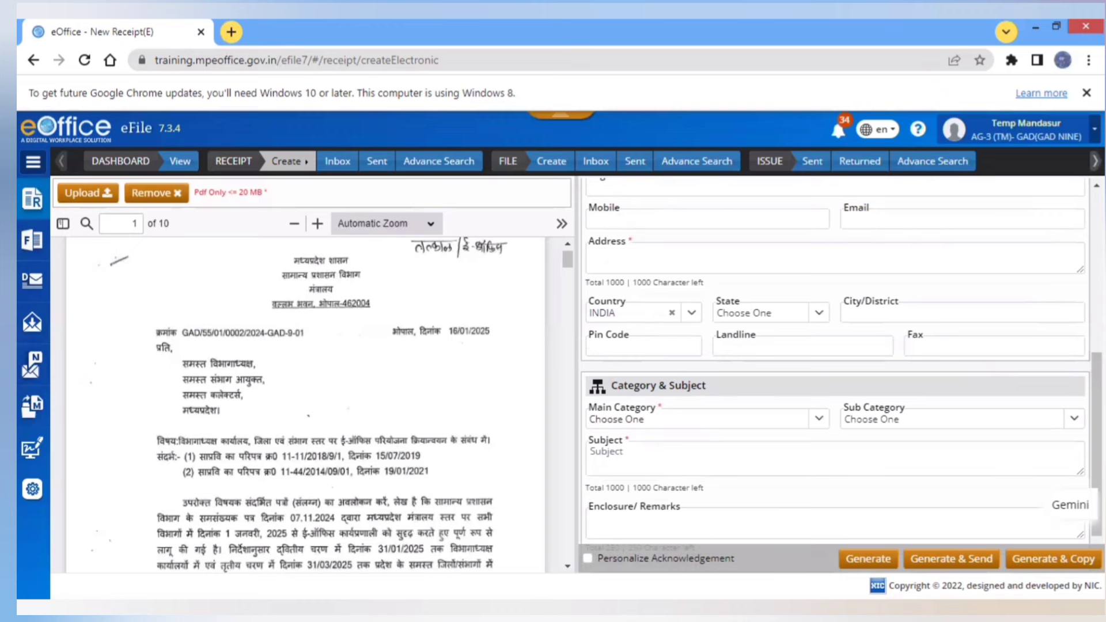
scroll(835, 363, "up", 6)
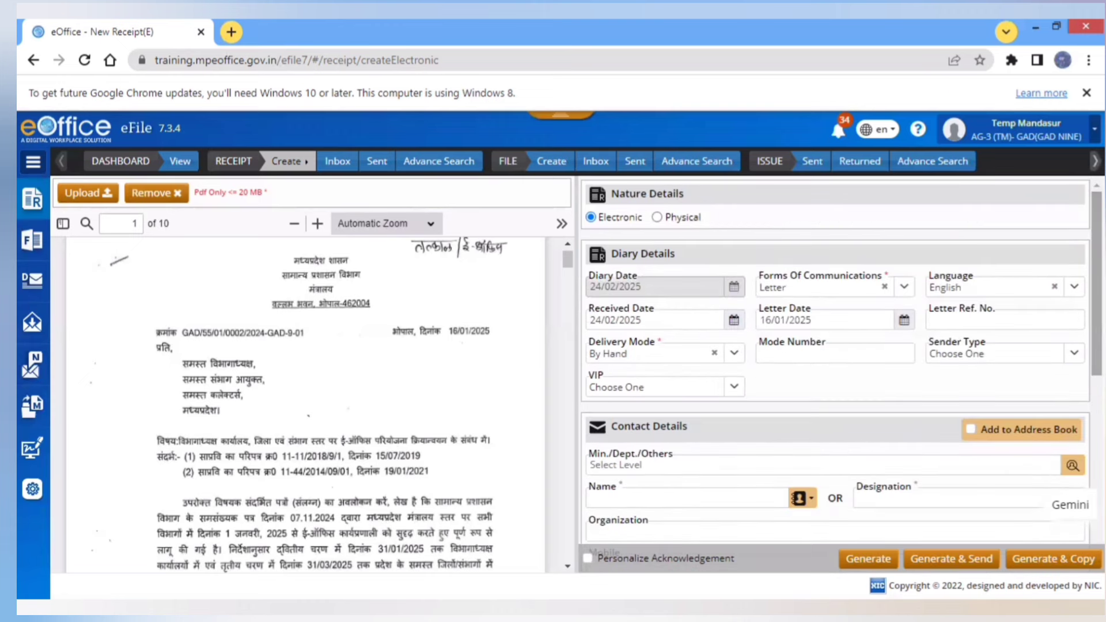
- Enter the sender's name in the Contact Details Name field
left_click(656, 498)
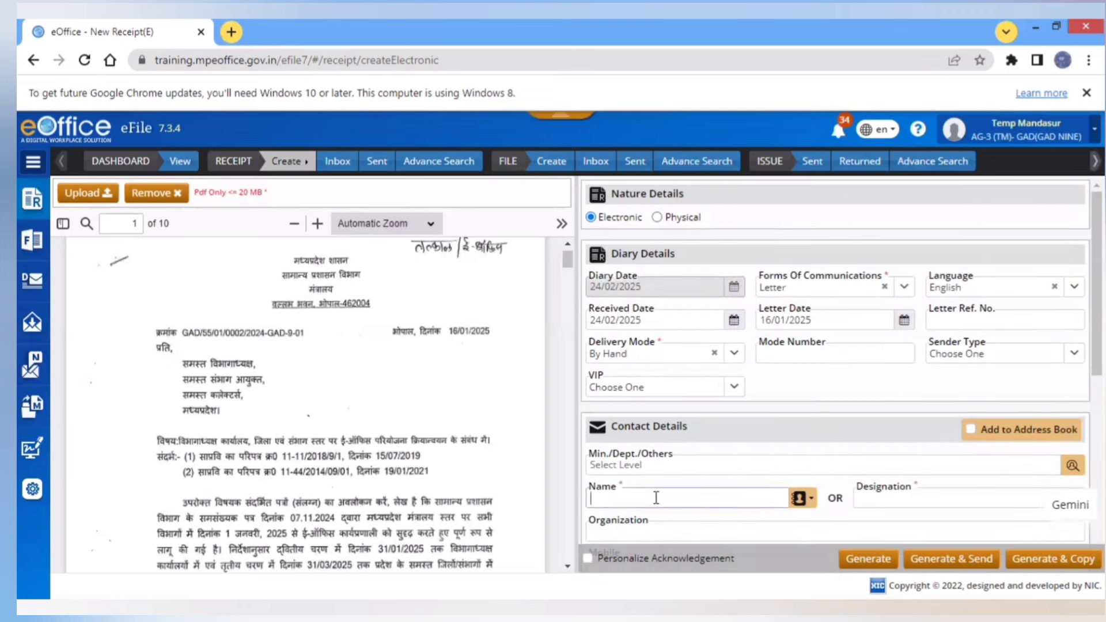
type("GAD Officer")
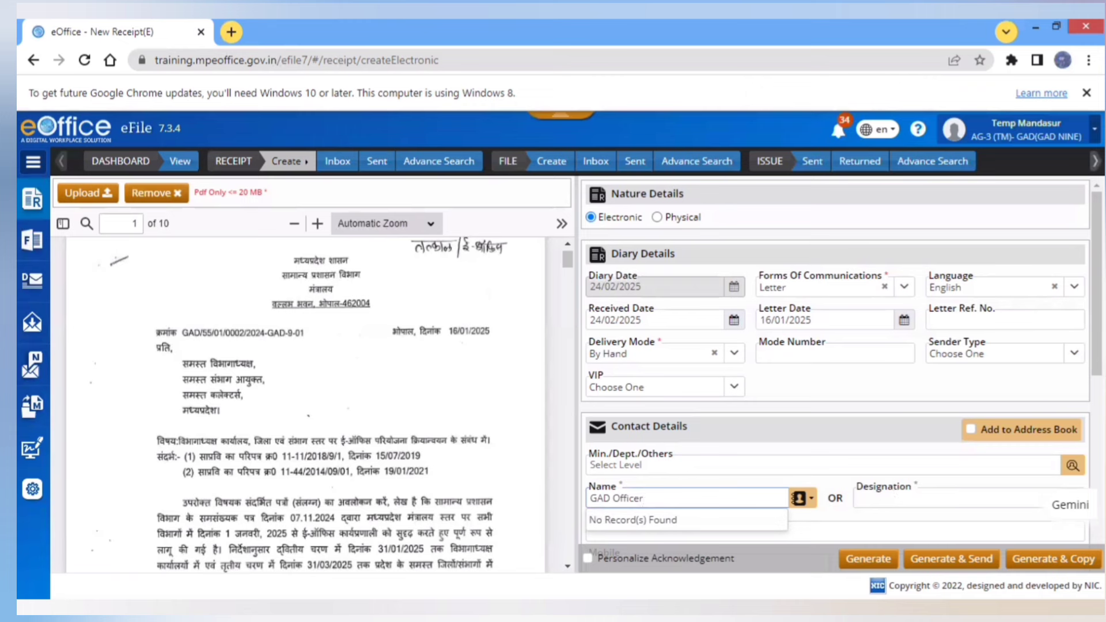
type("nAME")
key("BackSpace")
key("BackSpace")
key("BackSpace")
type("nAMR")
key("BackSpace")
type("E")
double_click(602, 487)
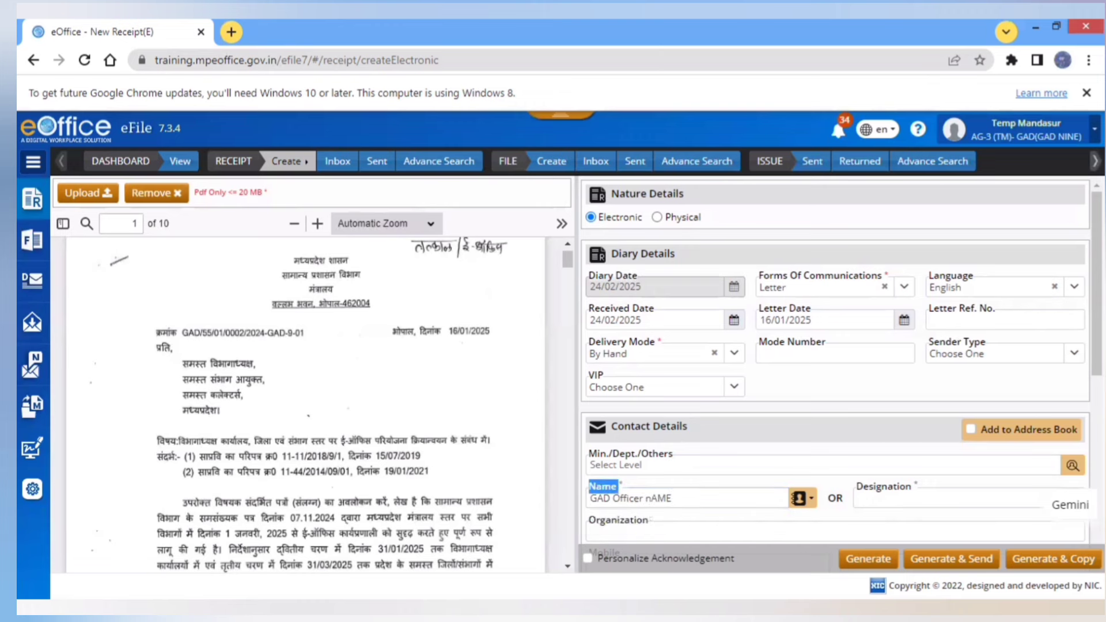
- Fill in the sender's office address in the Address box
scroll(841, 374, "down", 6)
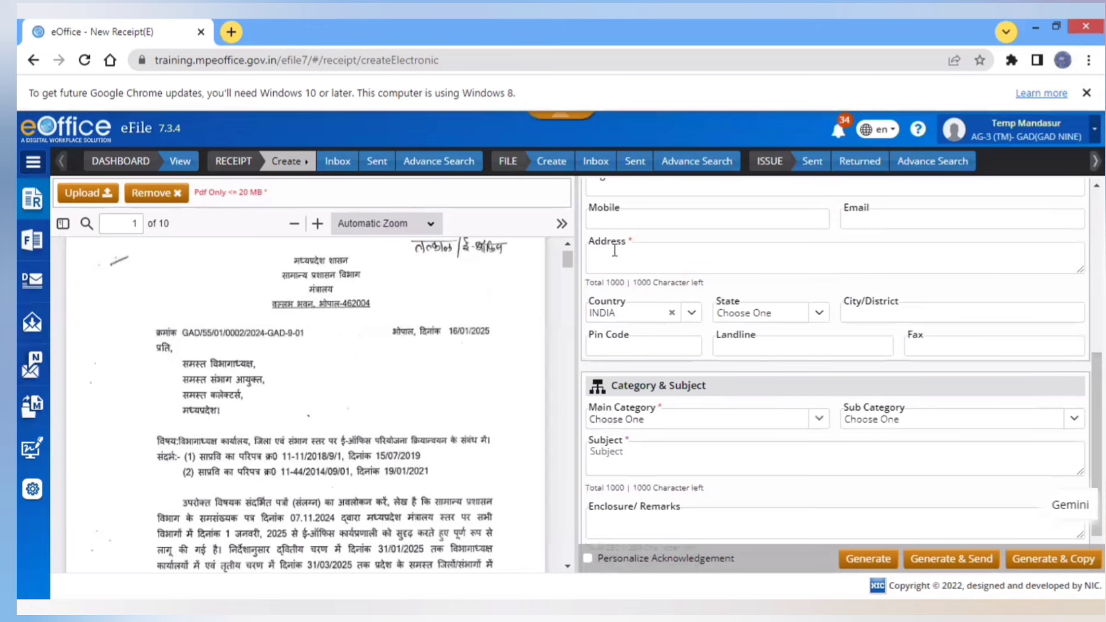
left_click(614, 259)
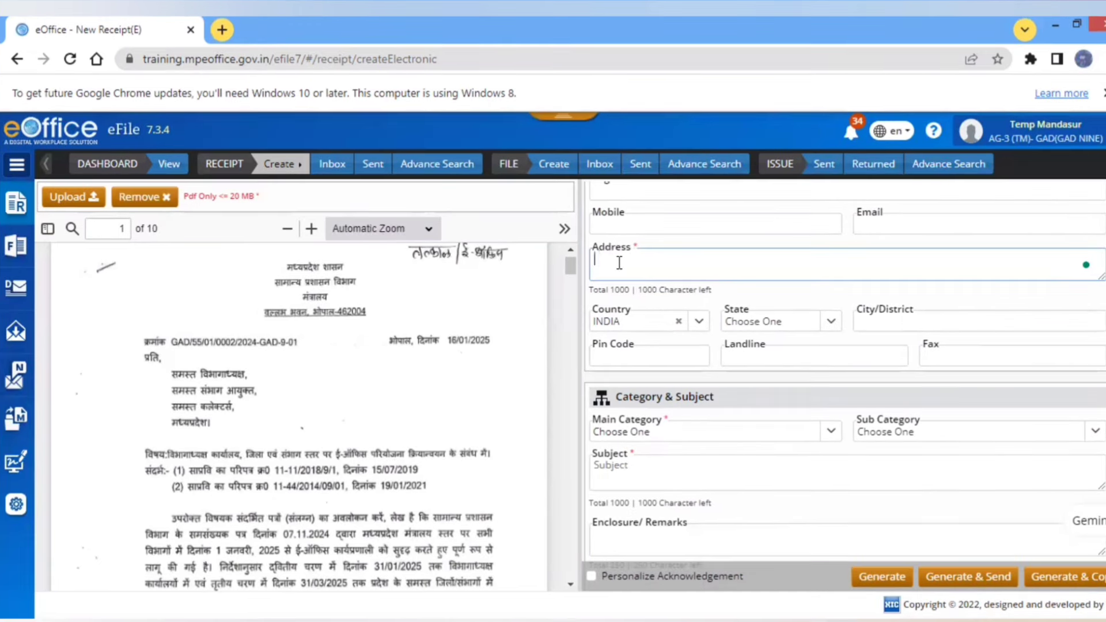
type("ब")
key("BackSpace")
type("GAD OFFICR")
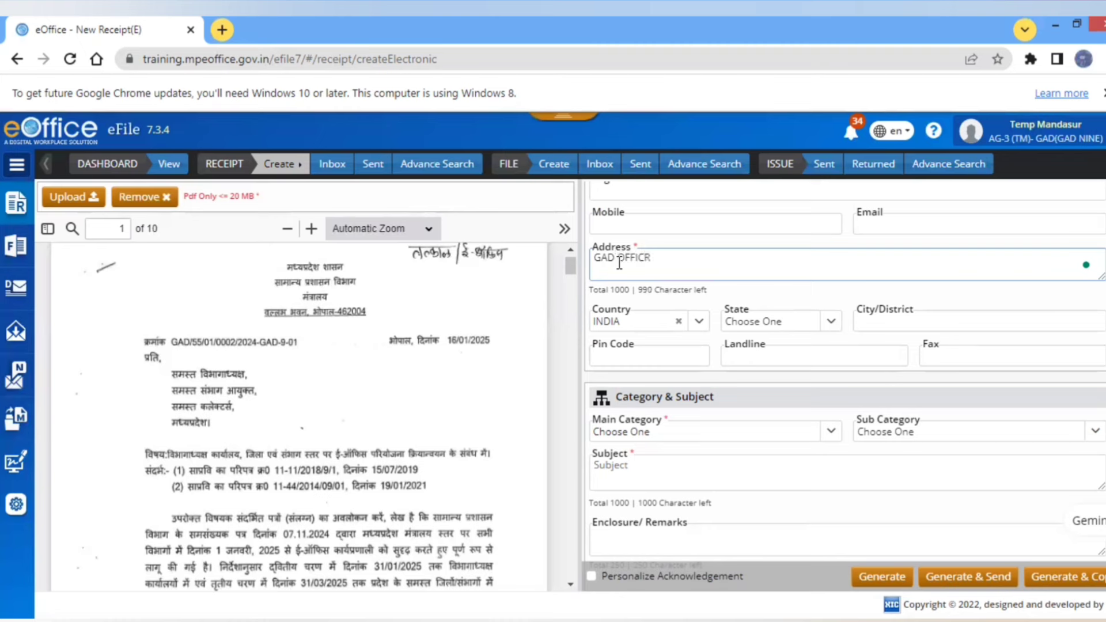
key("BackSpace")
type("E BHOPAL")
left_click(657, 432)
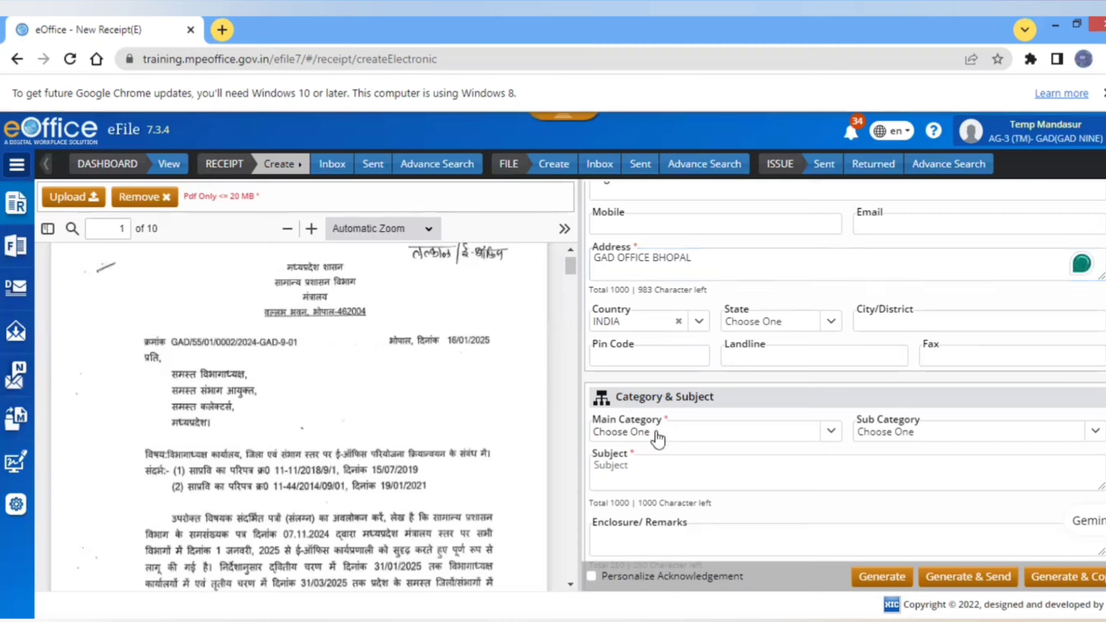
- Set main category General and subject 'GAD LETTER FOR EOFFICE TRAINING'
left_click(657, 434)
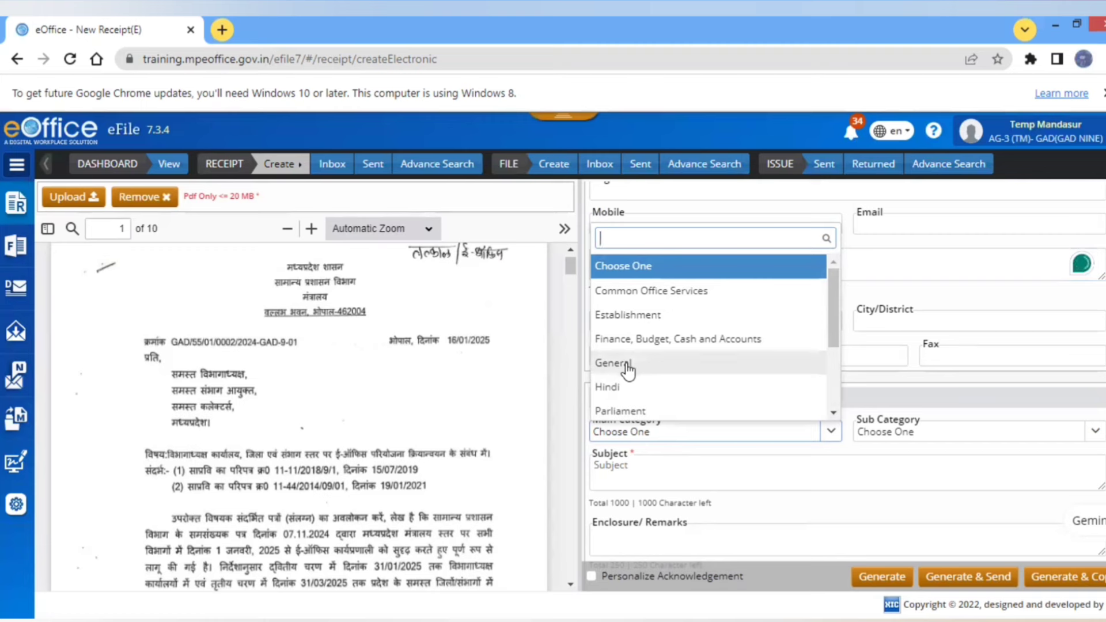
left_click(628, 374)
left_click(658, 473)
type("gad")
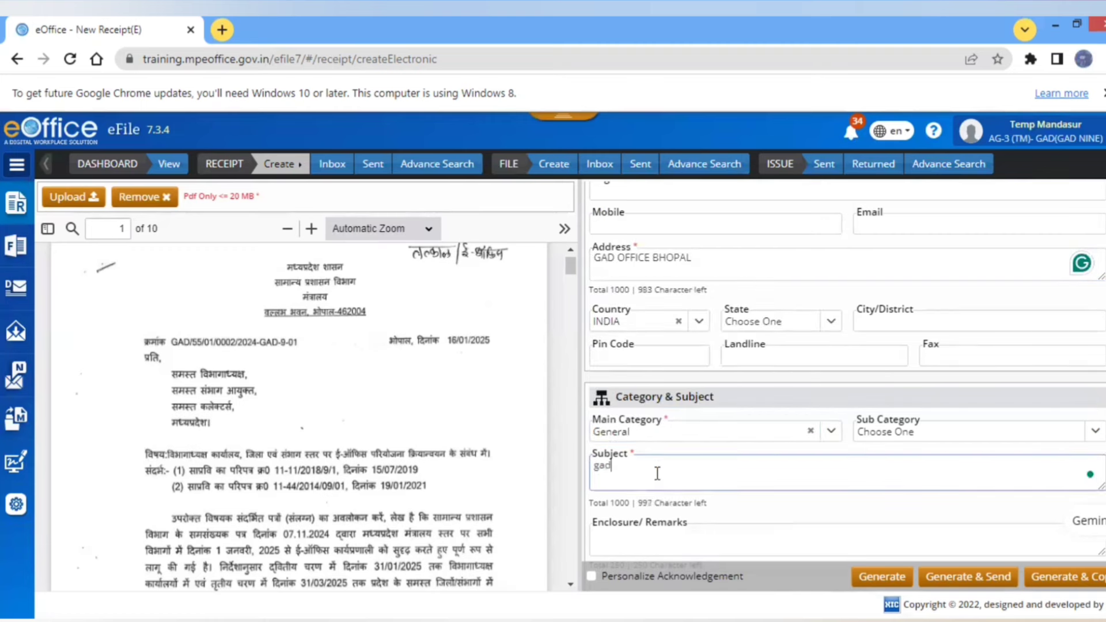
key("BackSpace")
key("BackSpace")
key("BackSpace")
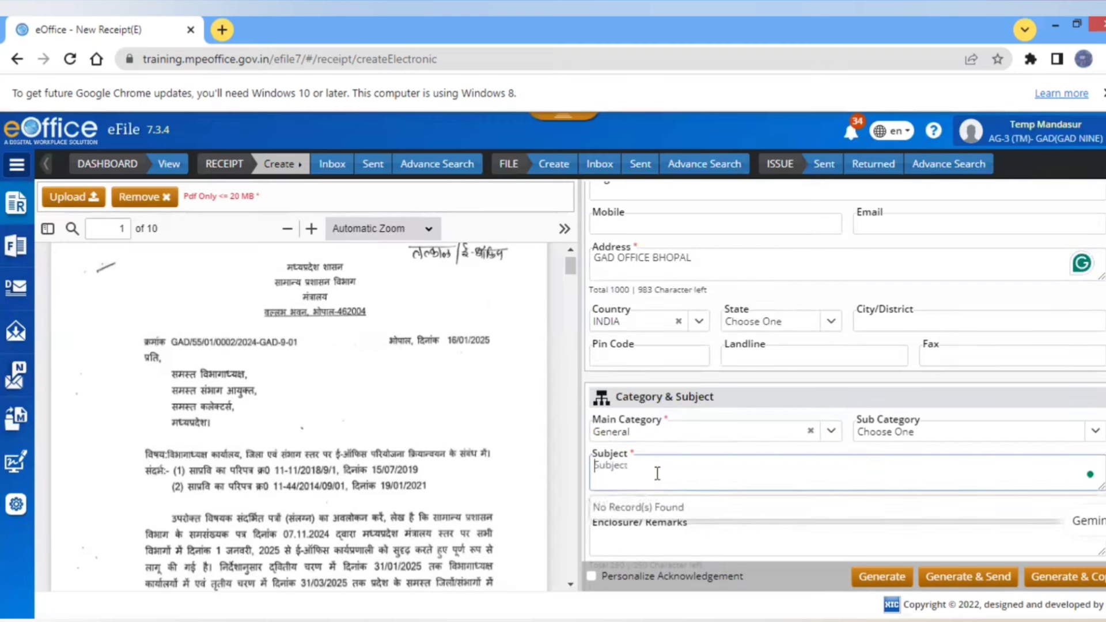
type("g")
key("BackSpace")
type("G")
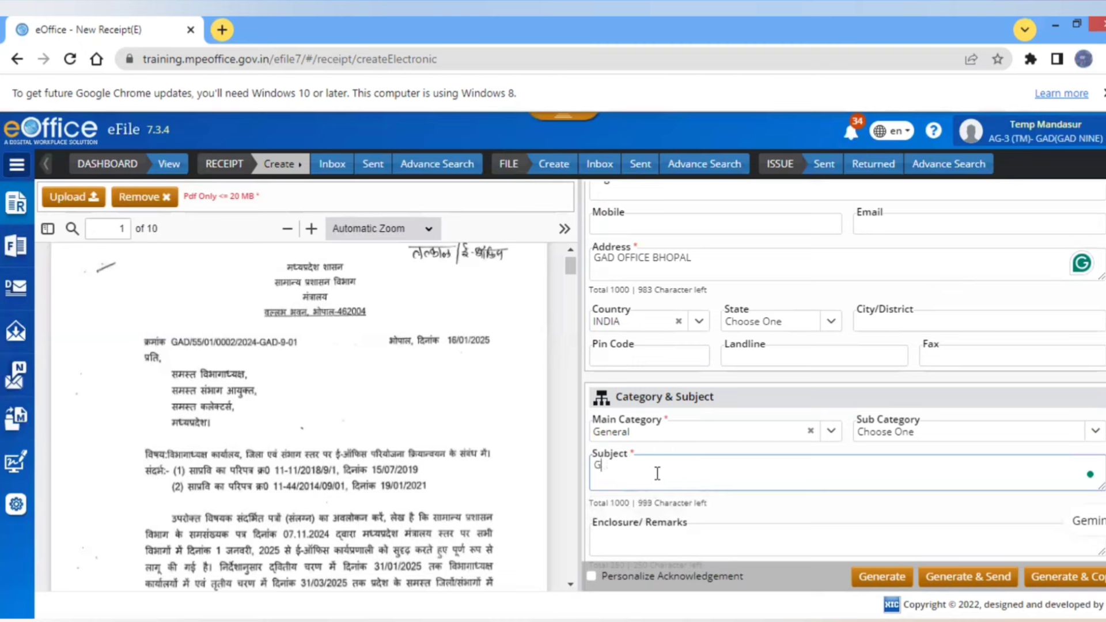
type("AD LETTER ")
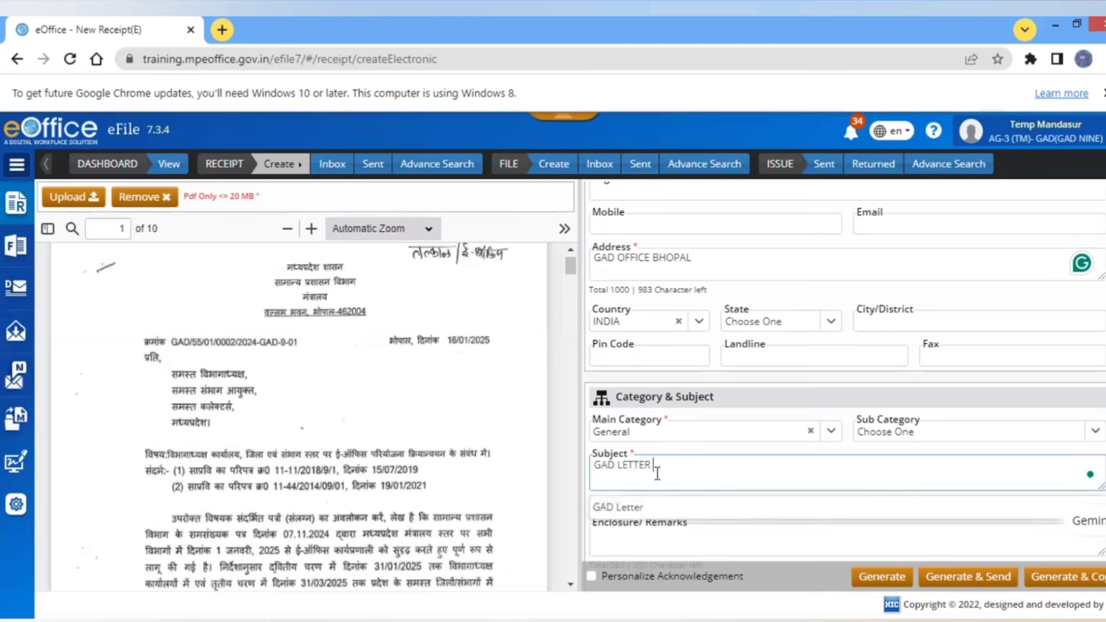
type("EOT")
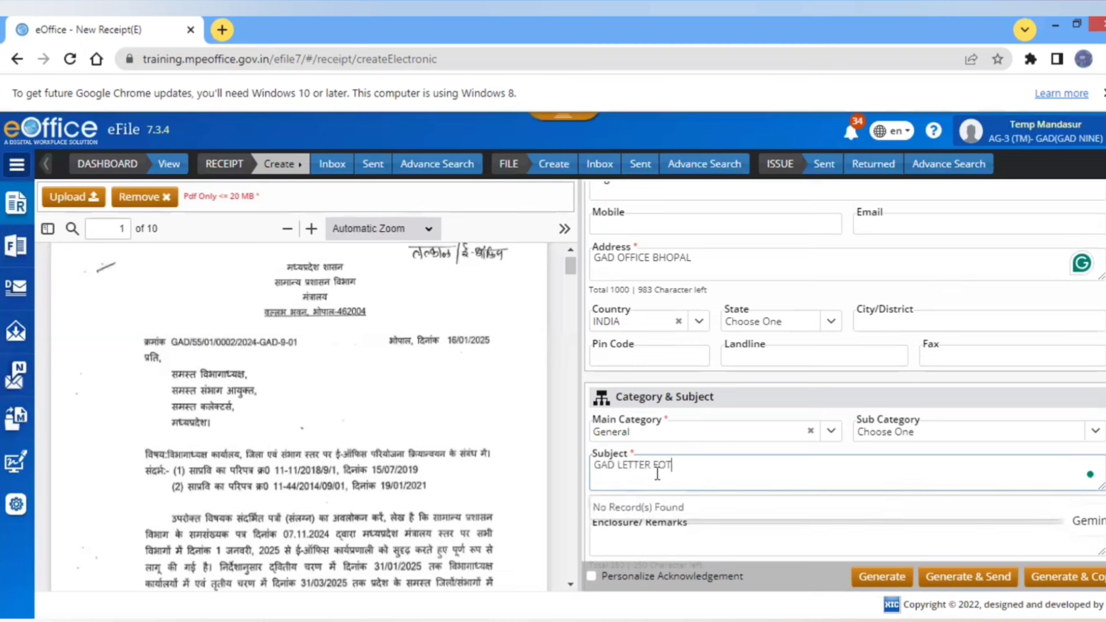
key("BackSpace")
type("R ")
type("oFFIC")
key("BackSpace")
key("BackSpace")
key("BackSpace")
key("BackSpace")
key("BackSpace")
type("EOFFICE TRAINING")
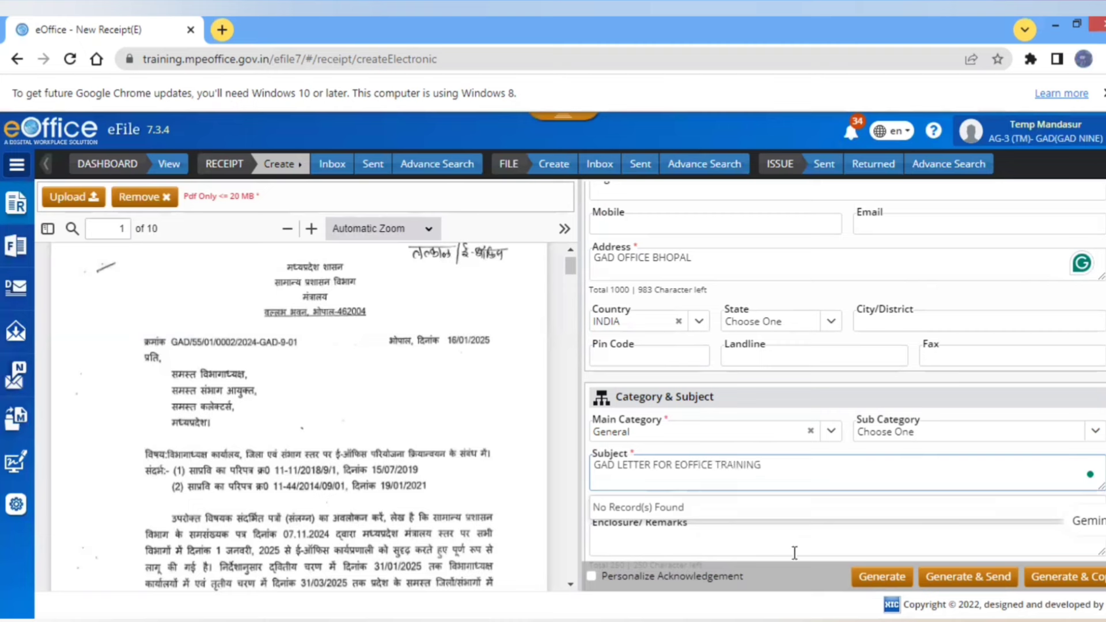
left_click(694, 540)
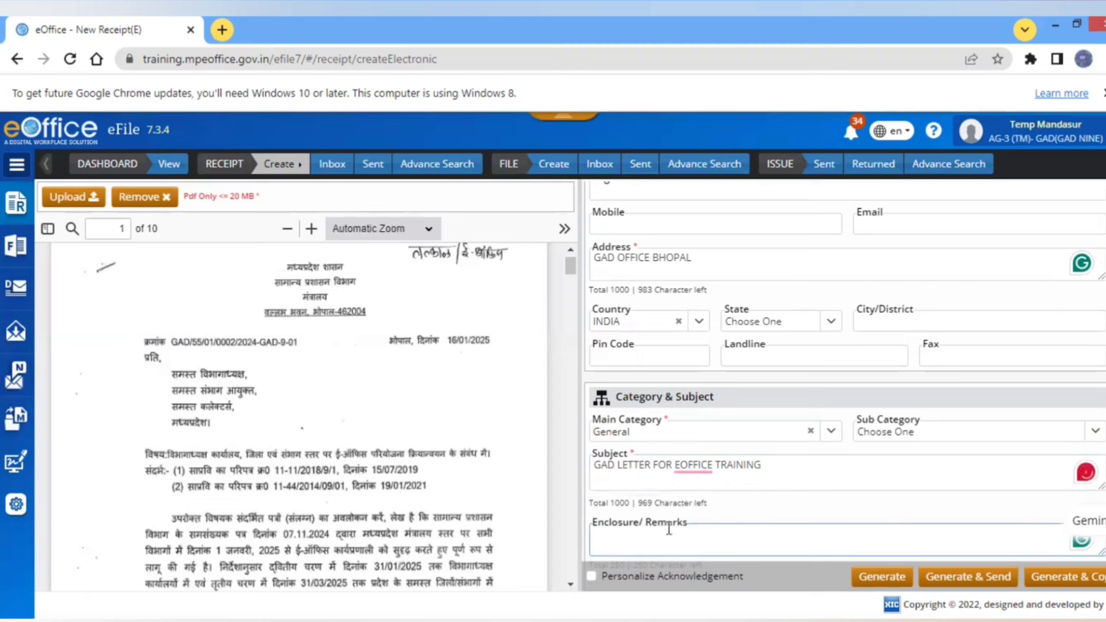
- Dismiss the Grammarly prompt and generate receipt 491/2025/GAD-9
mouse_move(695, 470)
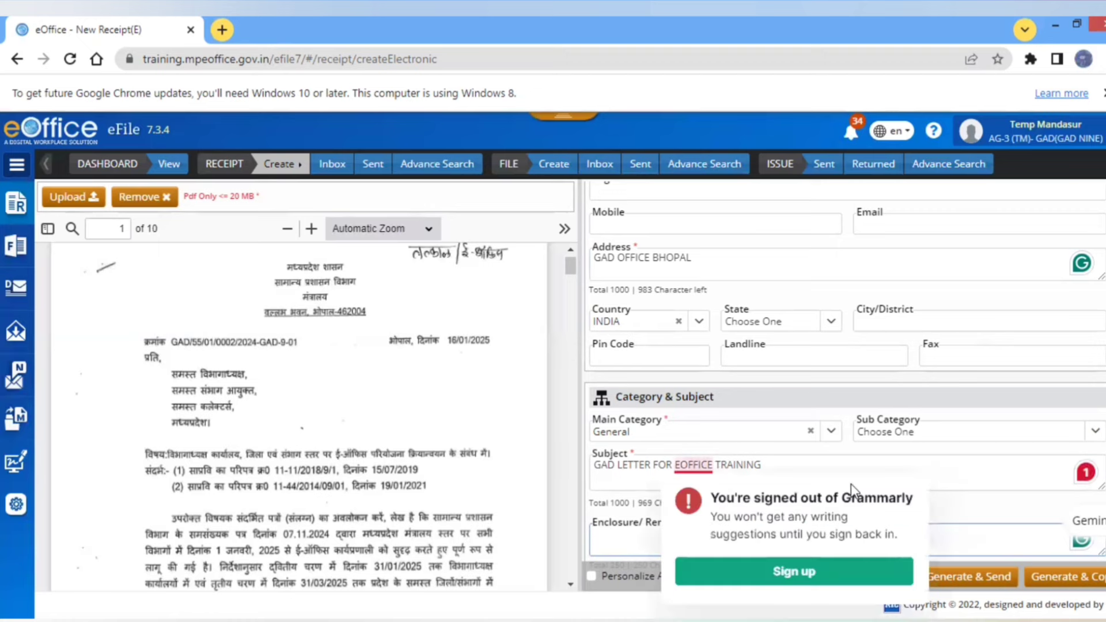
left_click(956, 482)
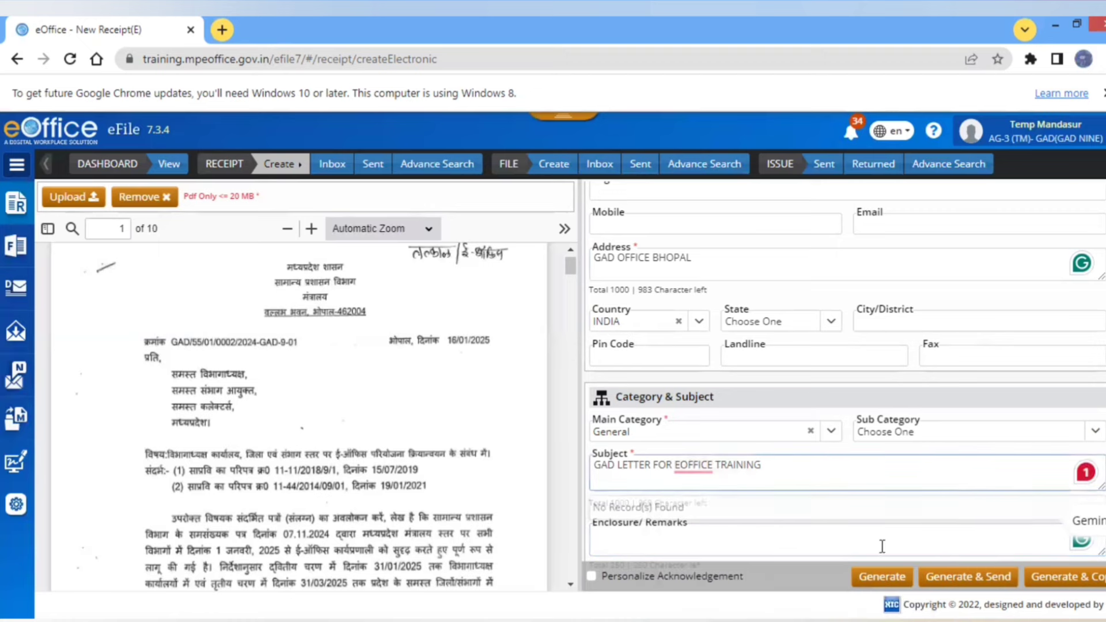
left_click(896, 577)
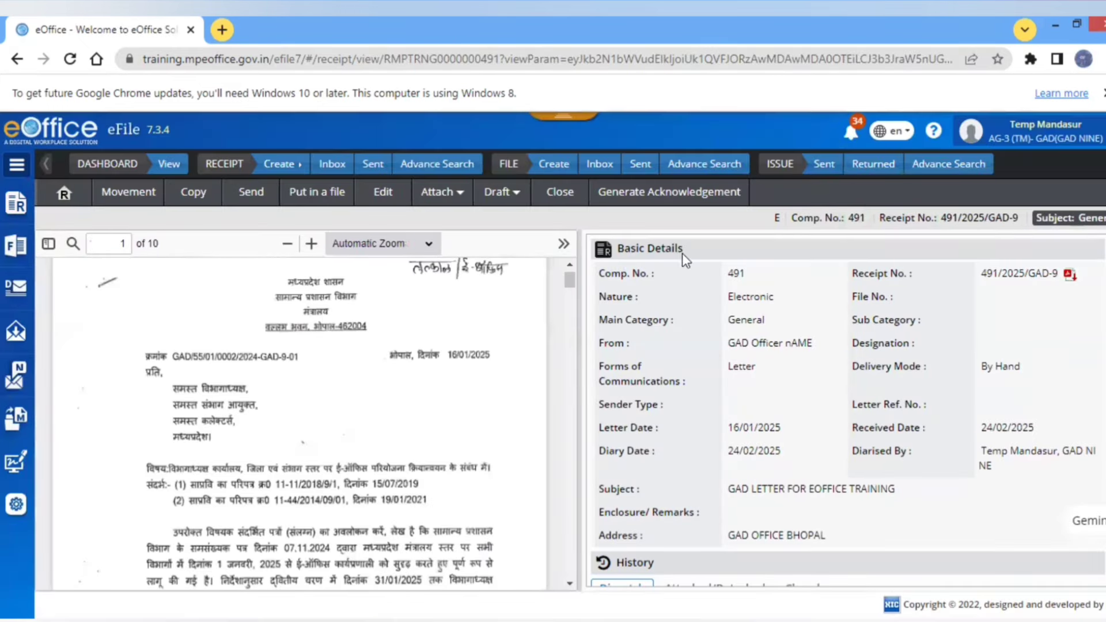
left_click_drag(841, 221, 867, 220)
left_click(805, 298)
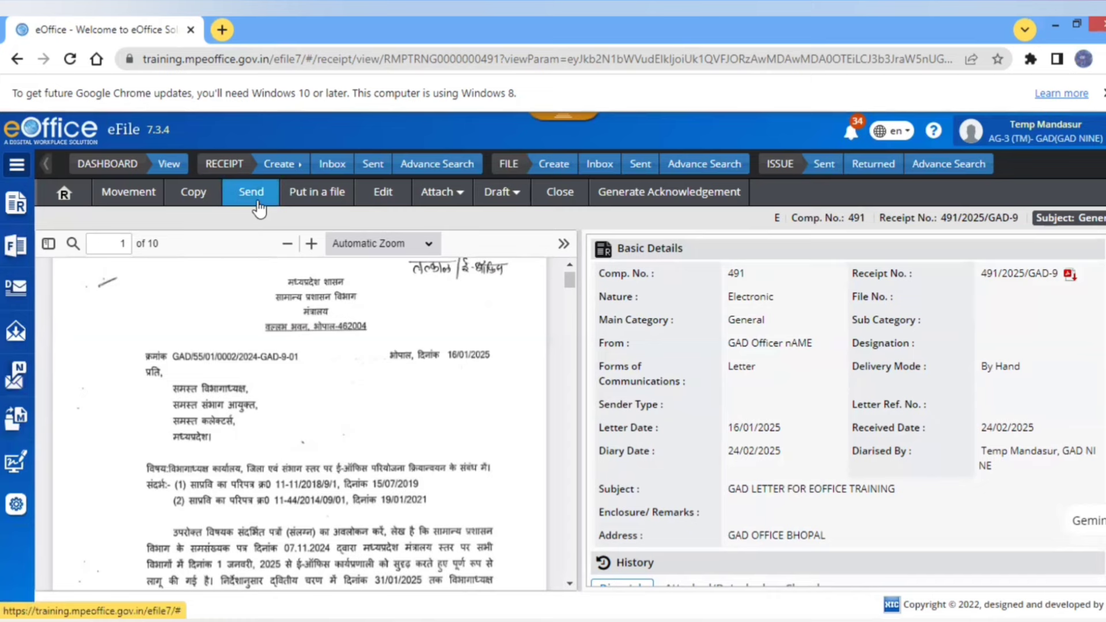
- Address the receipt to the Section Officer with remark 'THIS IS TEST FOR EOFFICE'
left_click(259, 210)
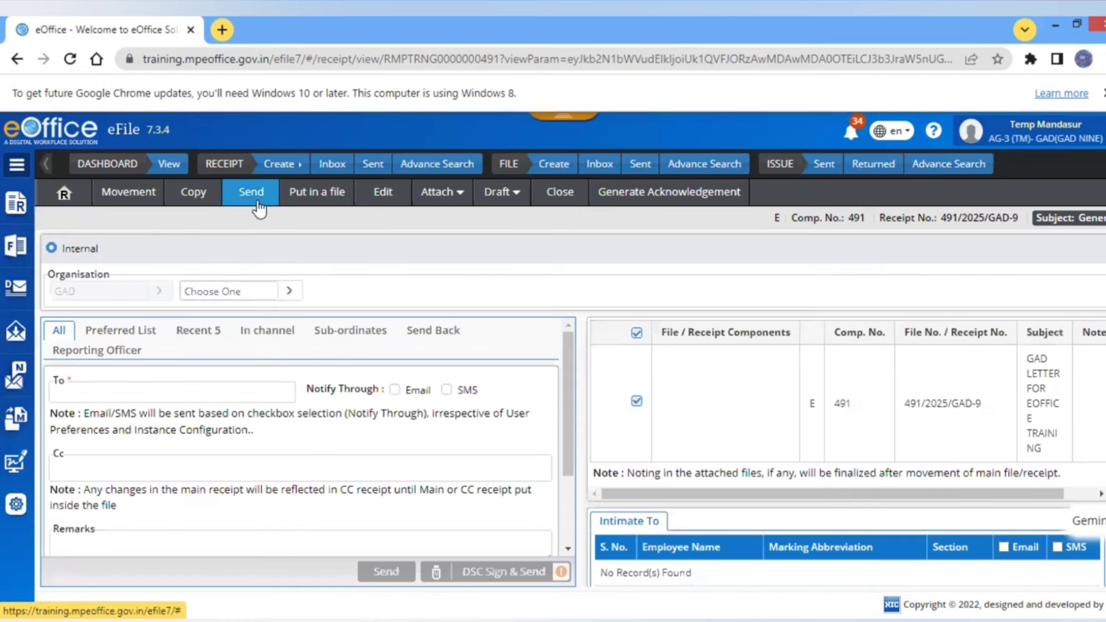
left_click(85, 393)
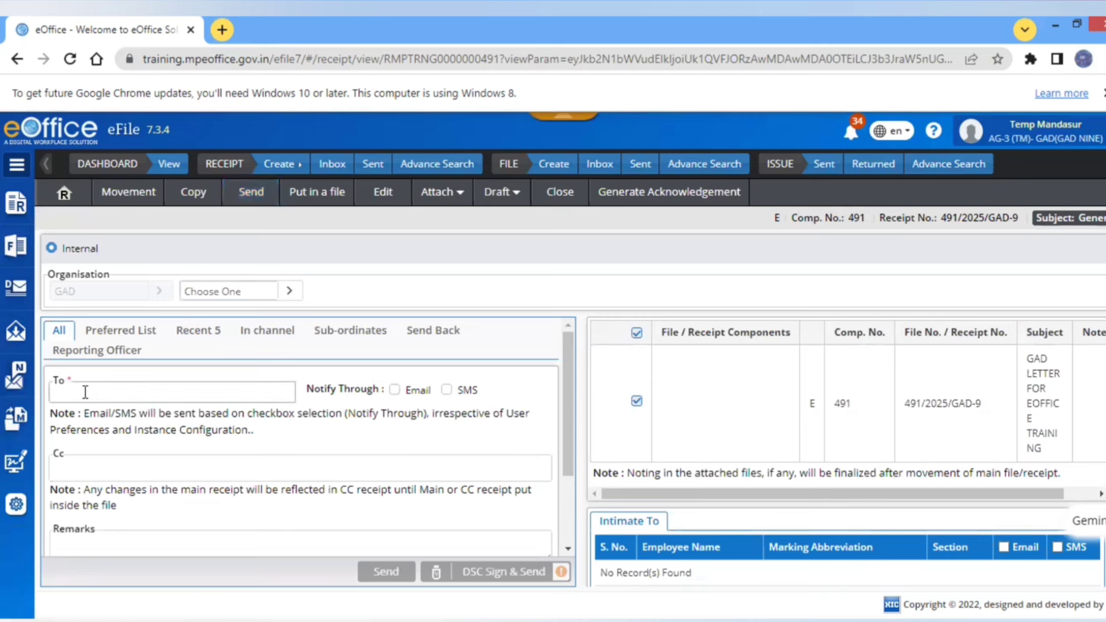
type("tEMP")
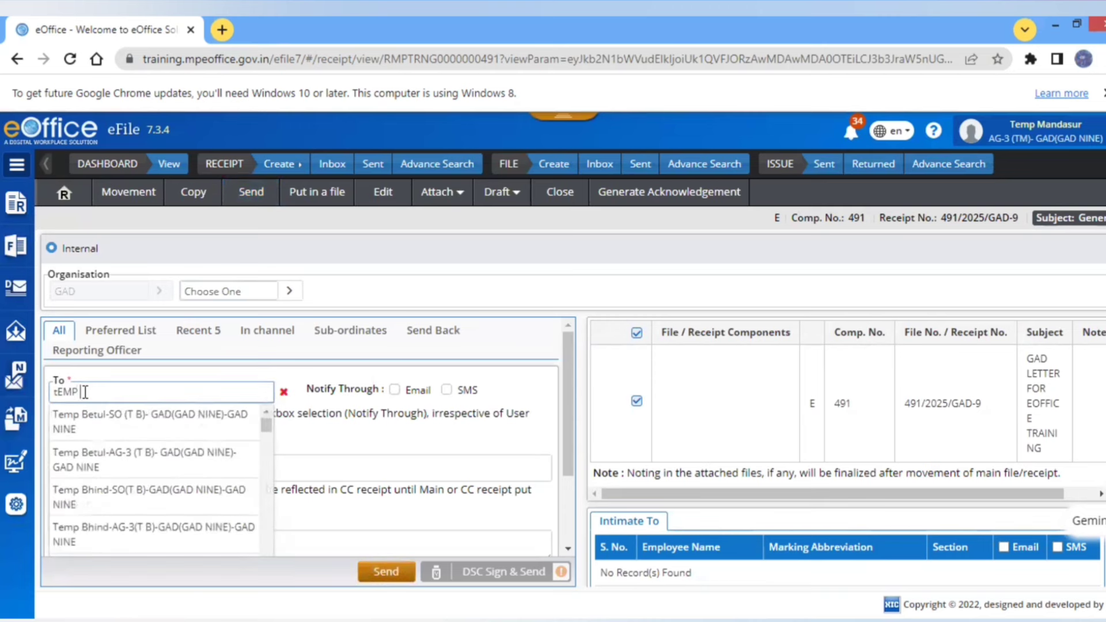
type(" MAND")
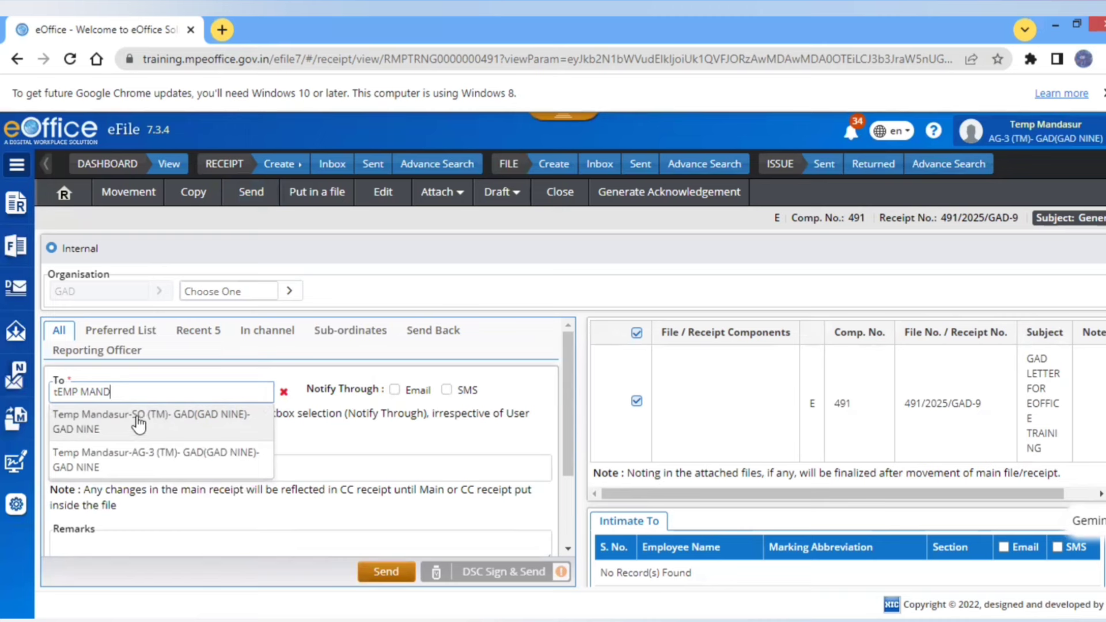
left_click(138, 423)
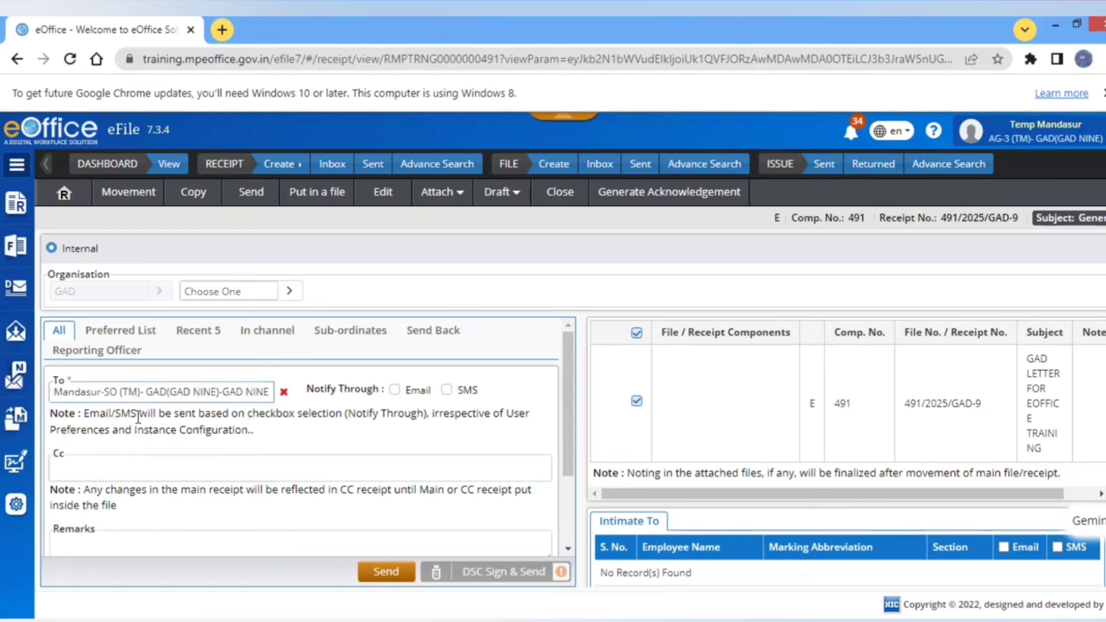
scroll(570, 547, "down", 3)
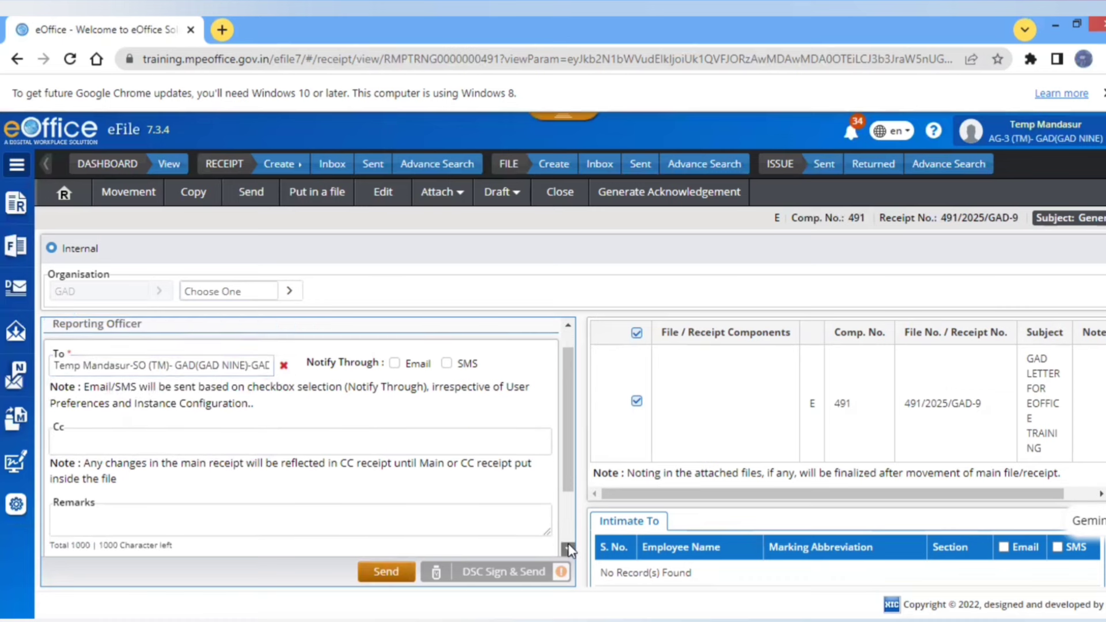
scroll(571, 551, "down", 2)
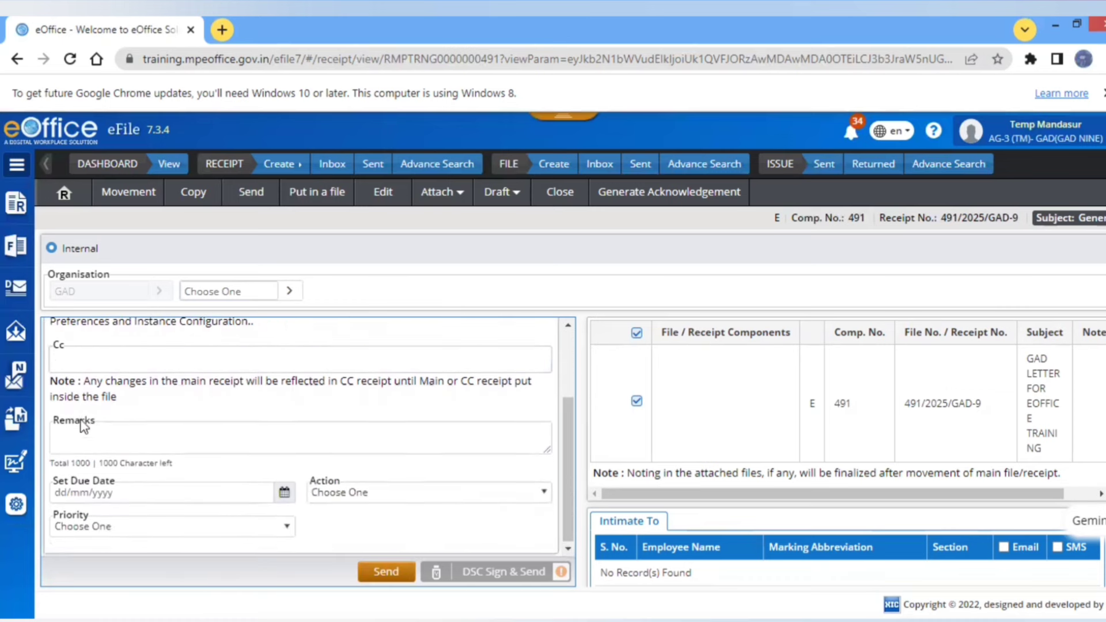
left_click(82, 435)
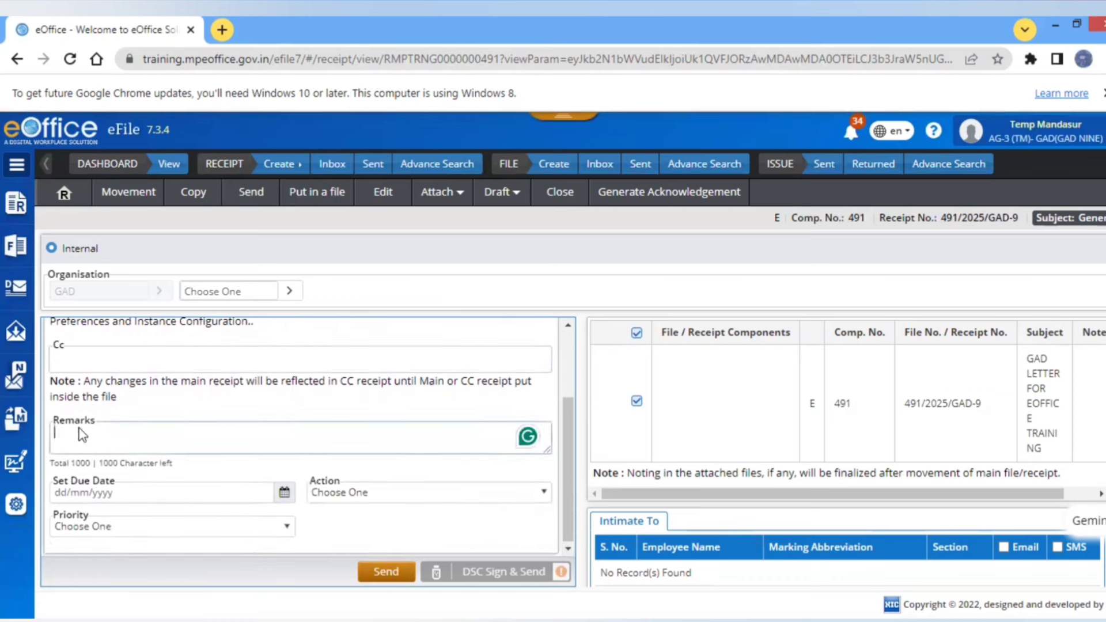
type("THIS ")
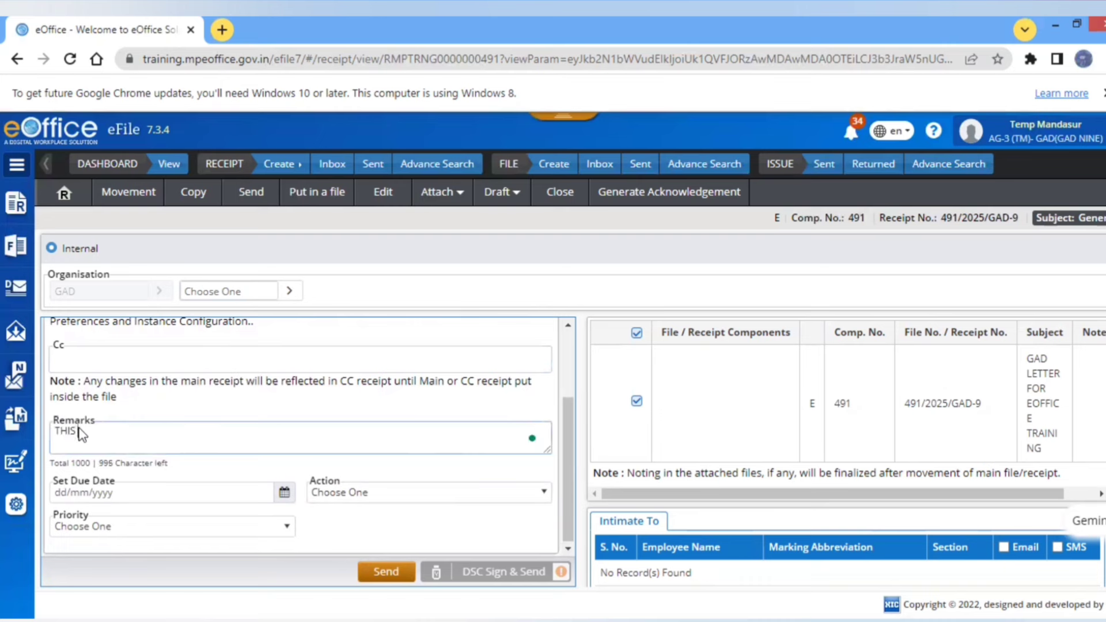
type("IS TEST FOR EOFFICE")
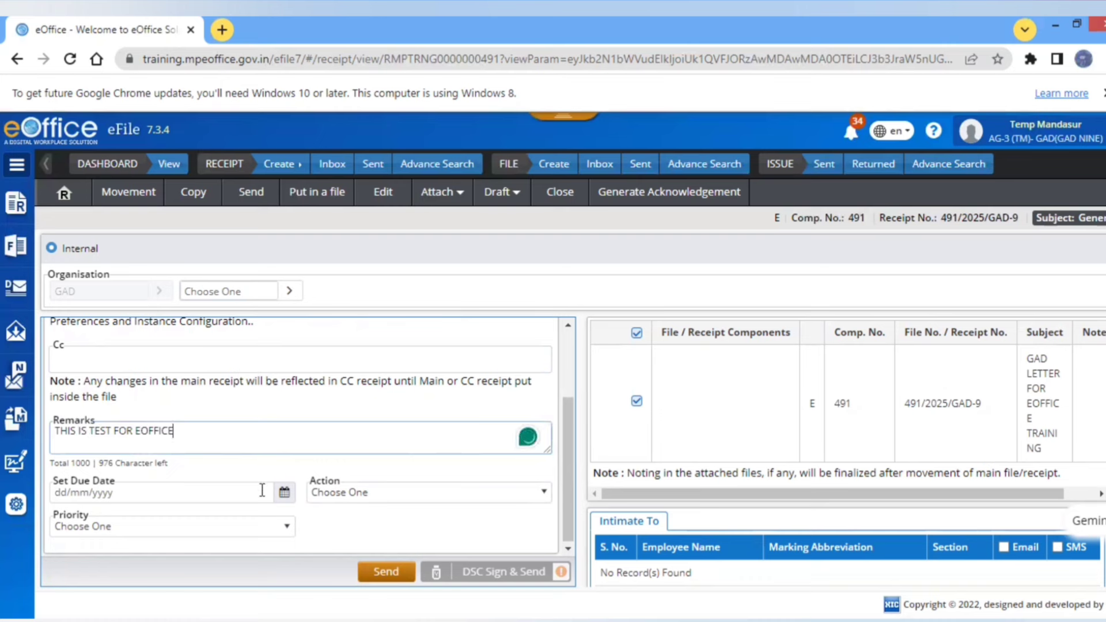
- Set due date 26/02/2025, action Give Time, Immediate priority, and send it
left_click(281, 495)
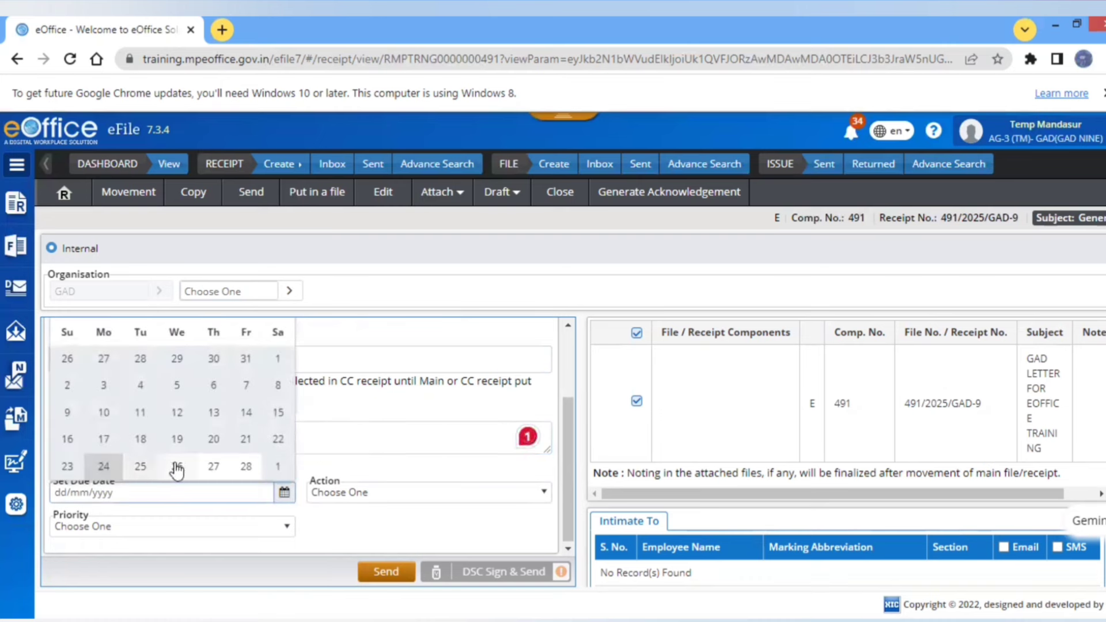
left_click(177, 467)
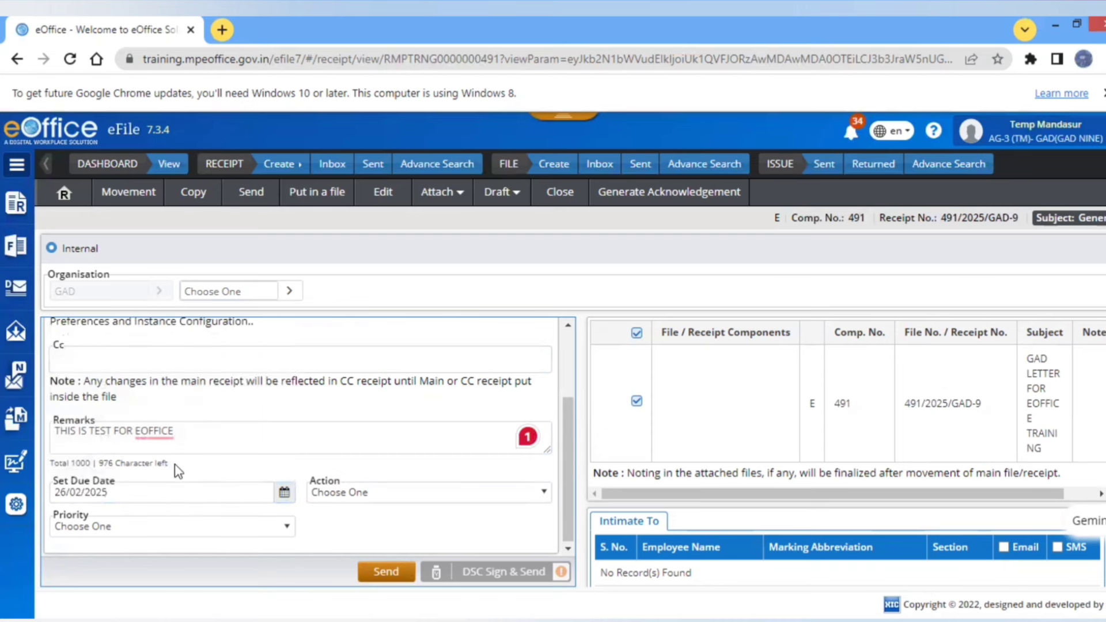
left_click(340, 497)
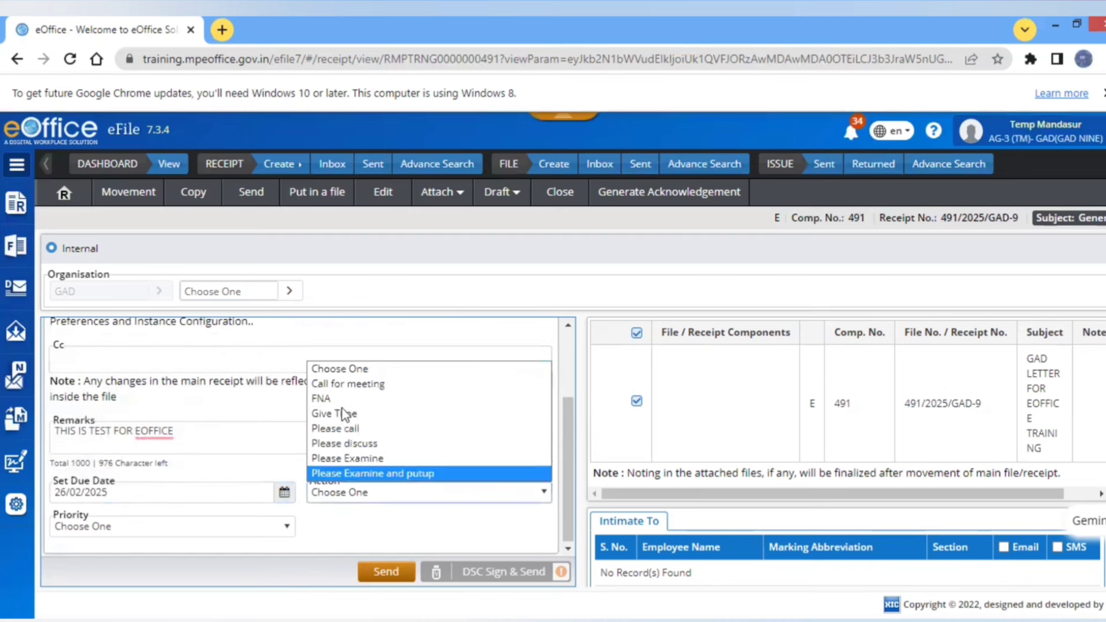
left_click(340, 429)
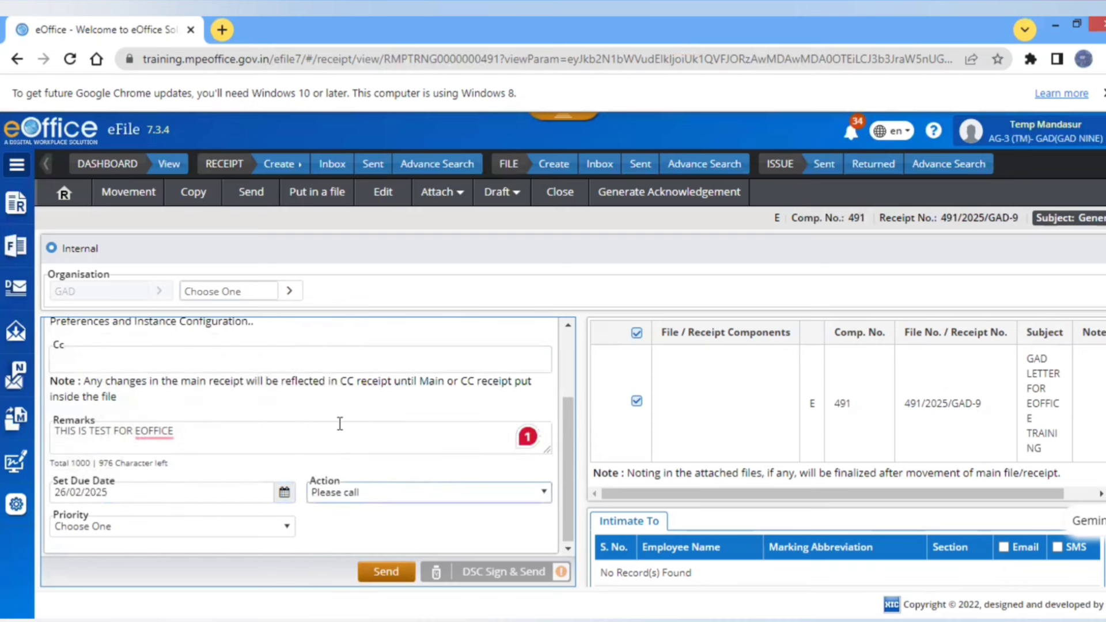
left_click(339, 499)
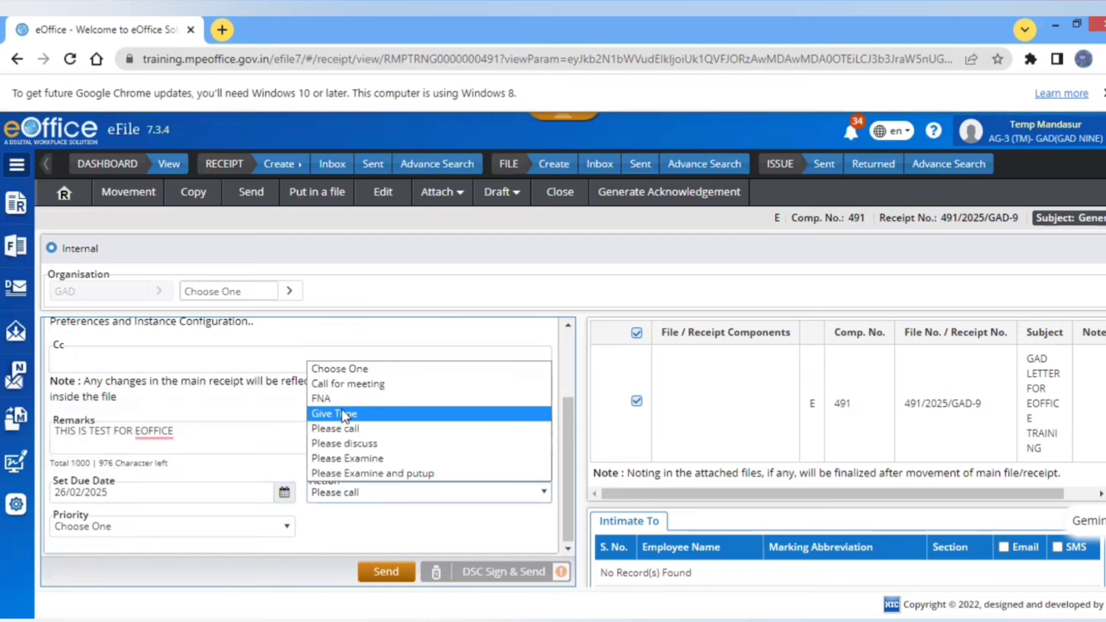
left_click(344, 416)
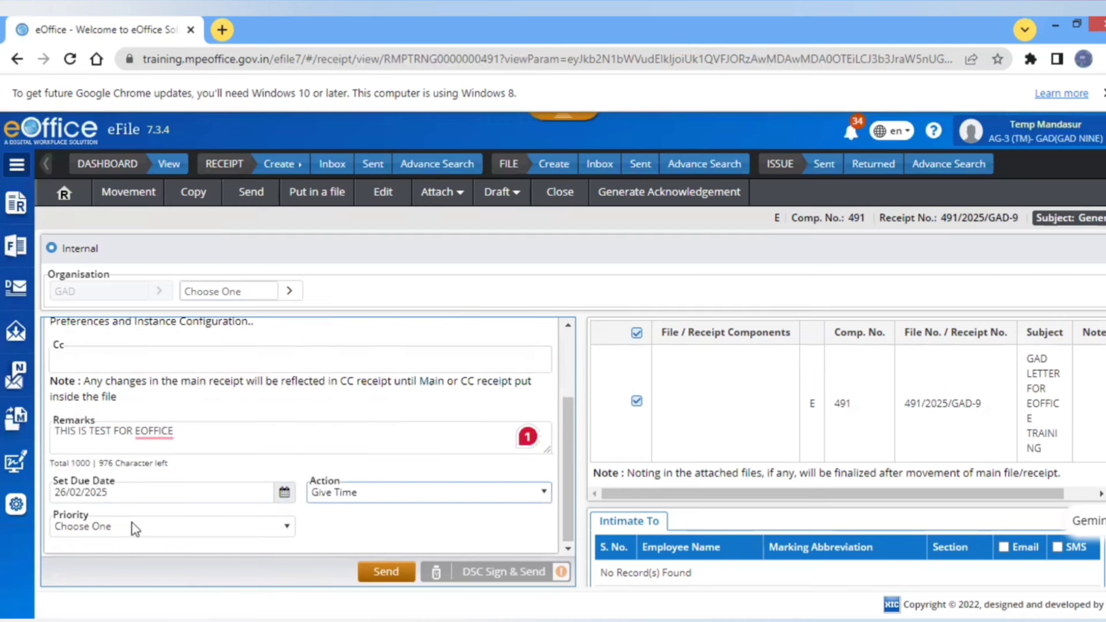
left_click(136, 526)
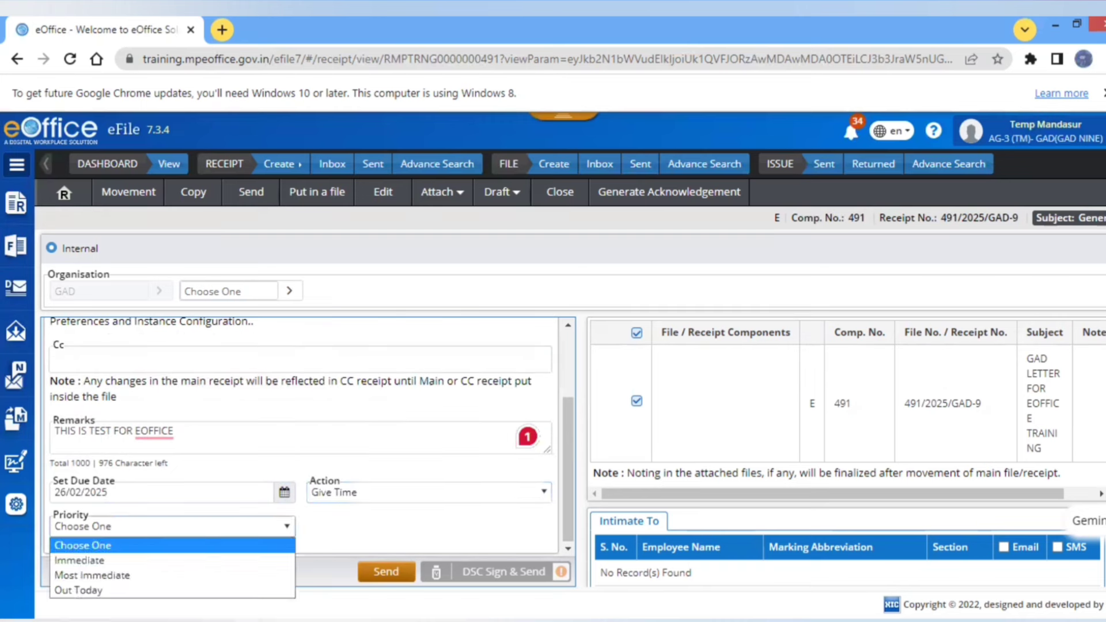
left_click(87, 561)
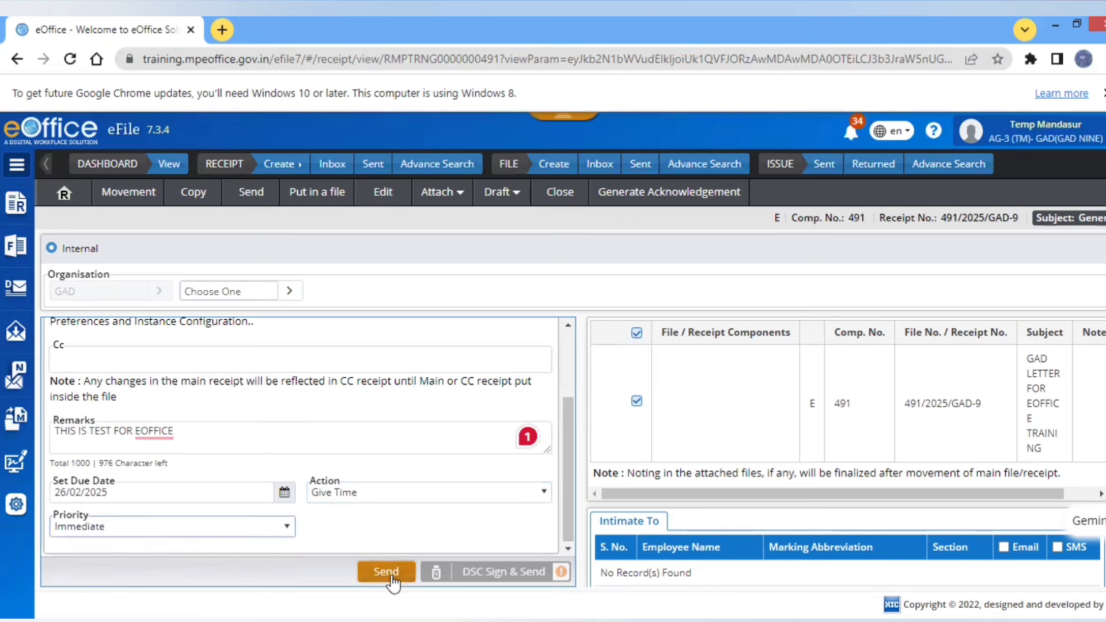
left_click(391, 574)
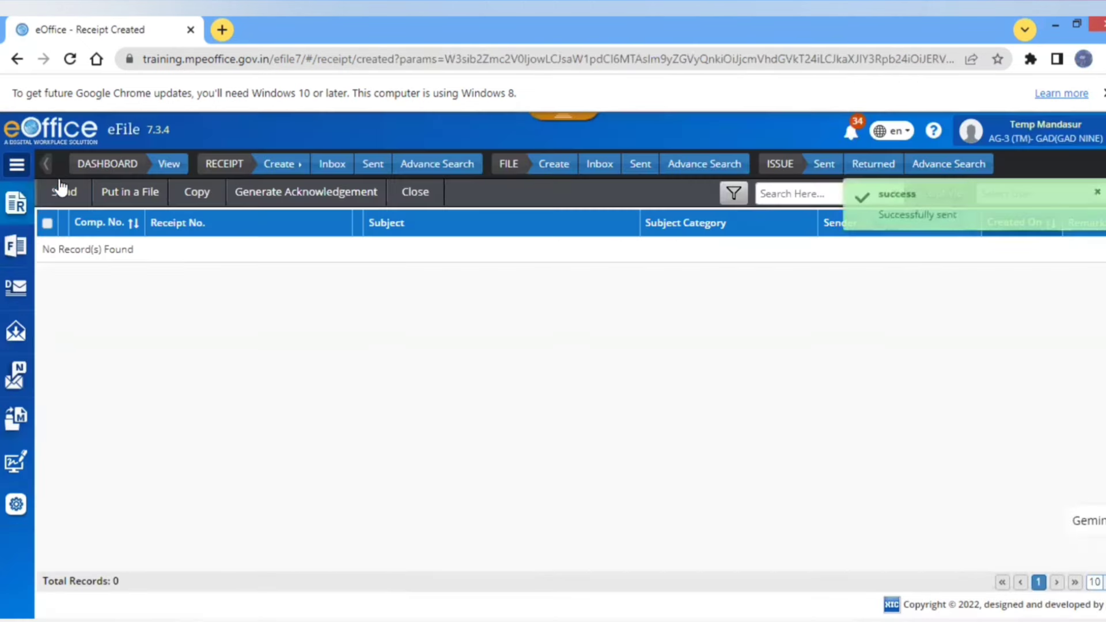
- Find receipt 491/2025/GAD-9 in the Sent receipts list and open it
left_click(22, 205)
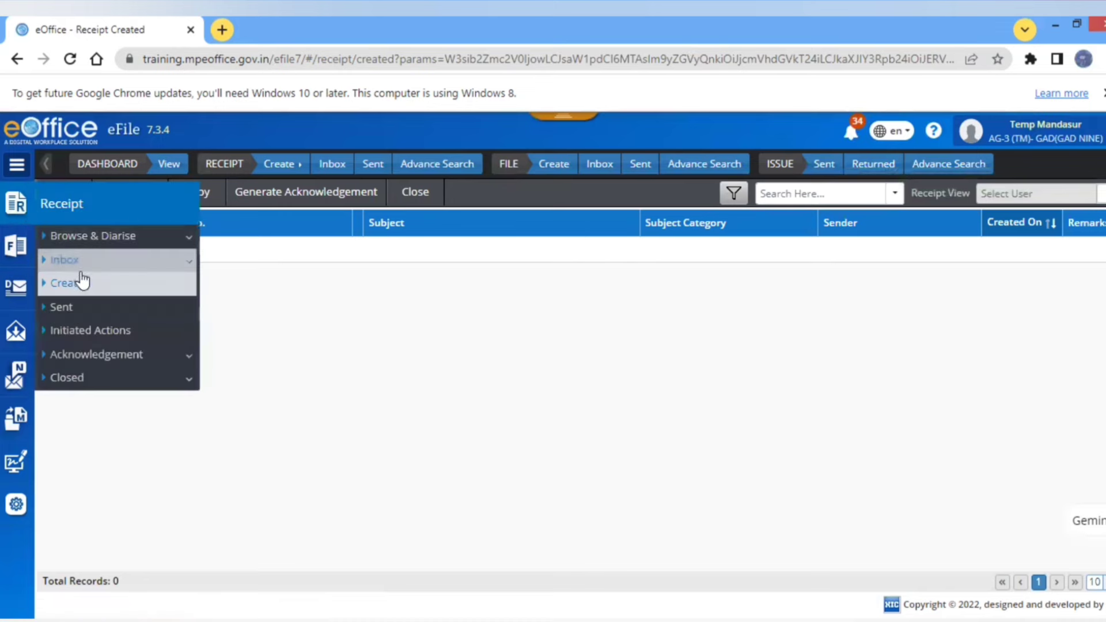
left_click(59, 309)
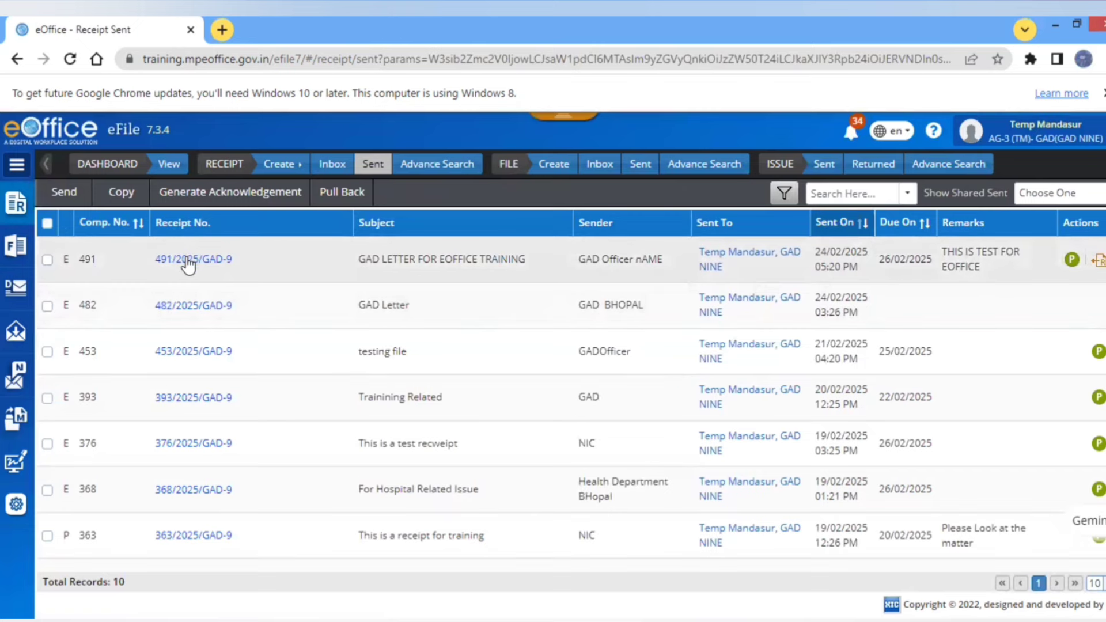
left_click(188, 259)
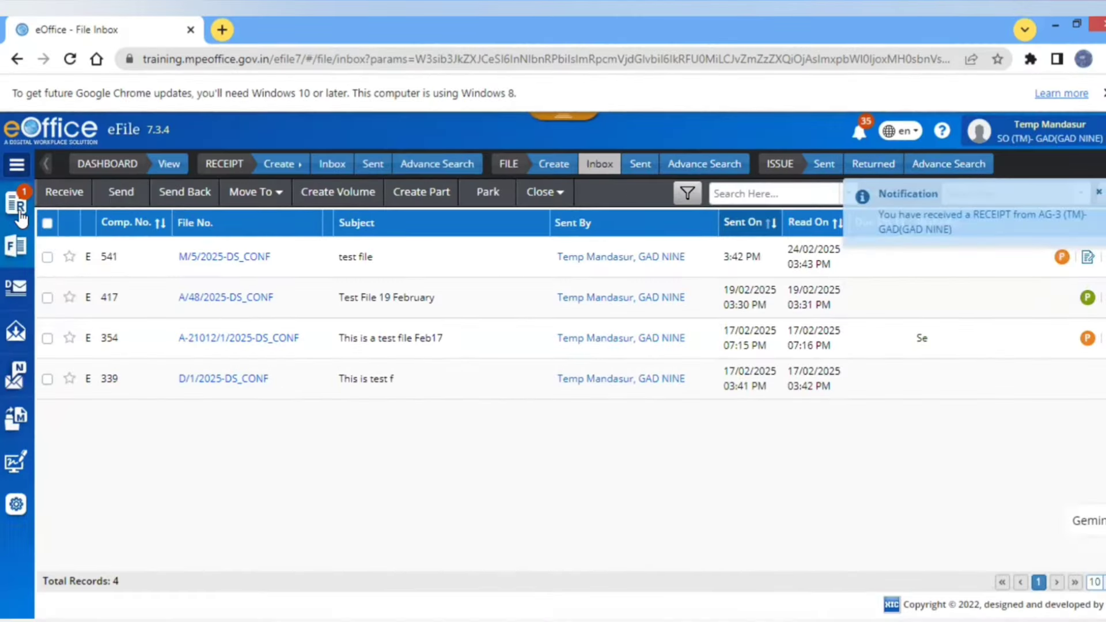
- Open receipt 491/2025/GAD-9 from the Receipt Inbox and scroll to its empty History
mouse_move(21, 217)
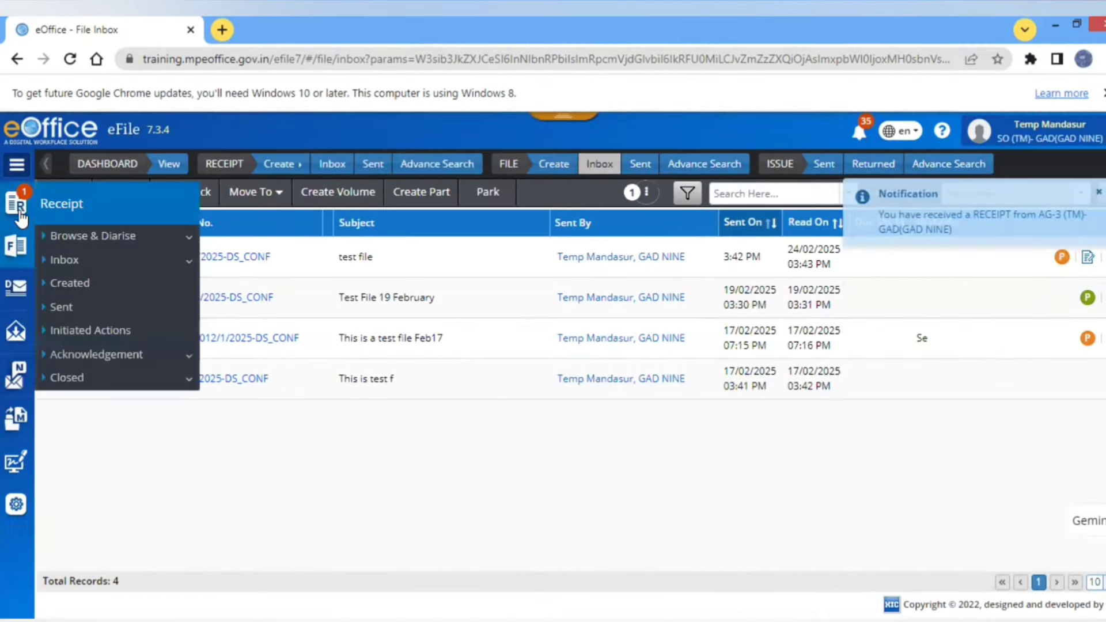
left_click(56, 261)
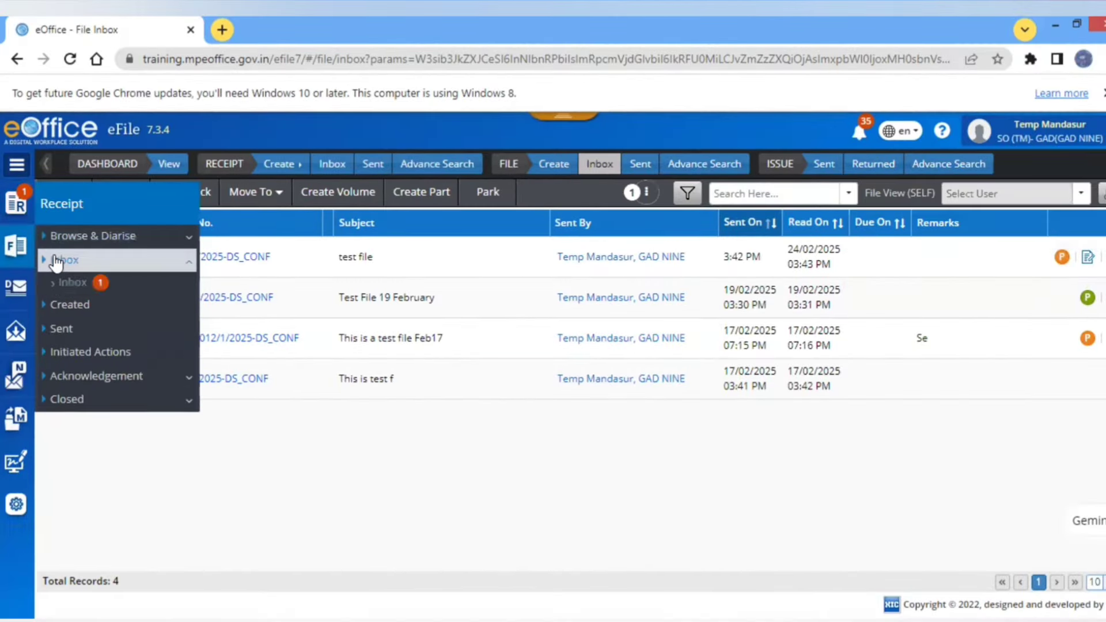
left_click(58, 282)
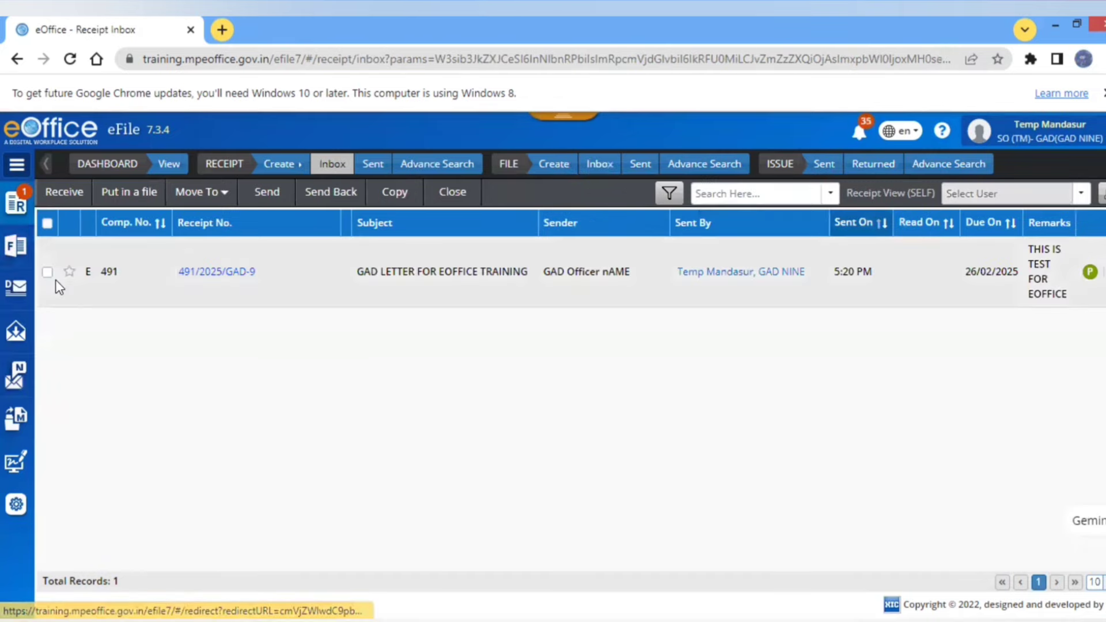
left_click(243, 275)
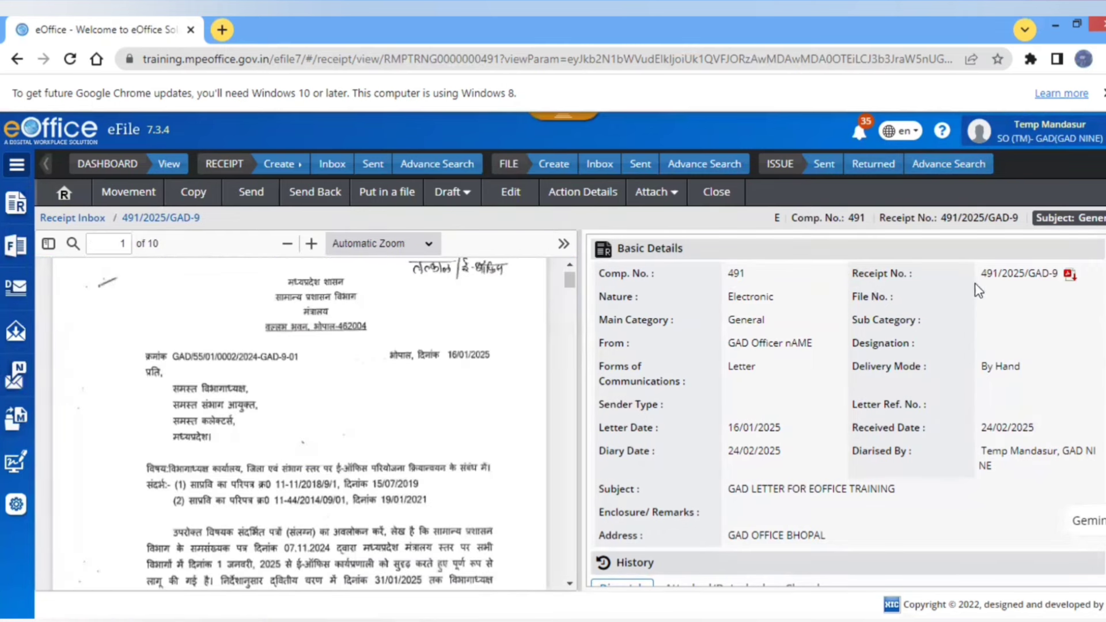
double_click(779, 488)
scroll(846, 403, "down", 2)
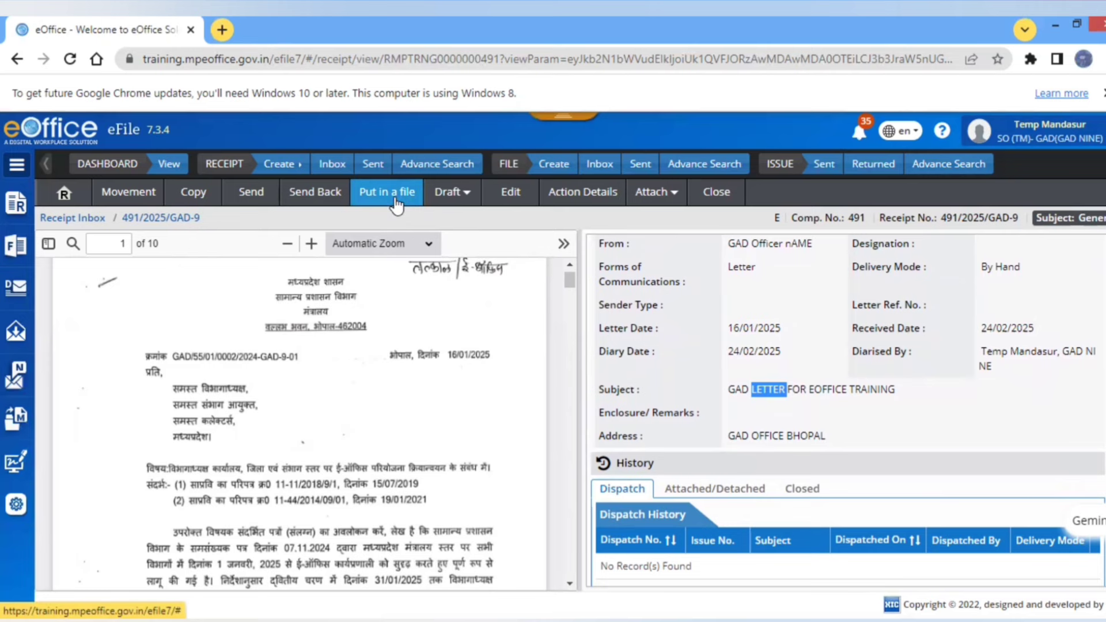
- Start a new file for receipt 491 using Put in a file > Create File
left_click(396, 197)
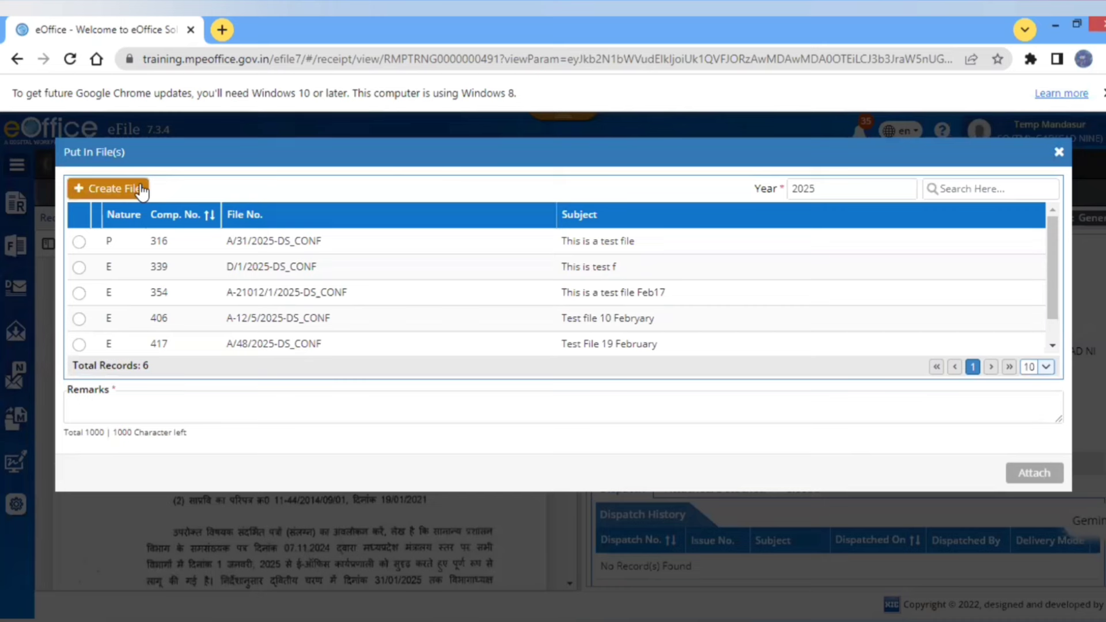
left_click(101, 194)
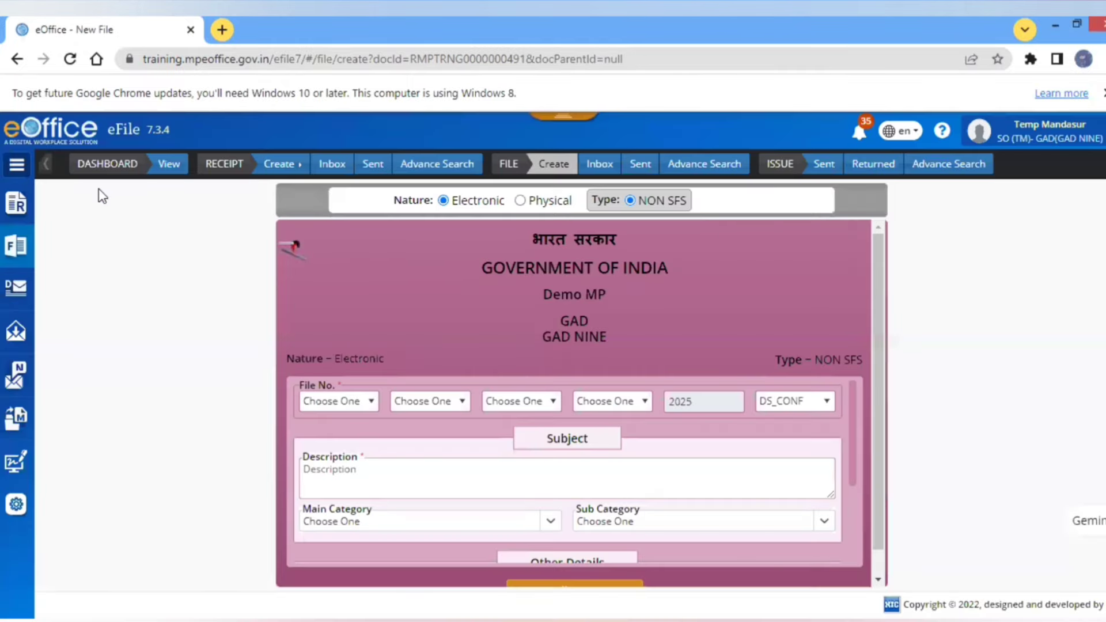
- Set up a new M-General file described as TEST FILE FOR EOFFICE to hold the receipt
left_click(362, 401)
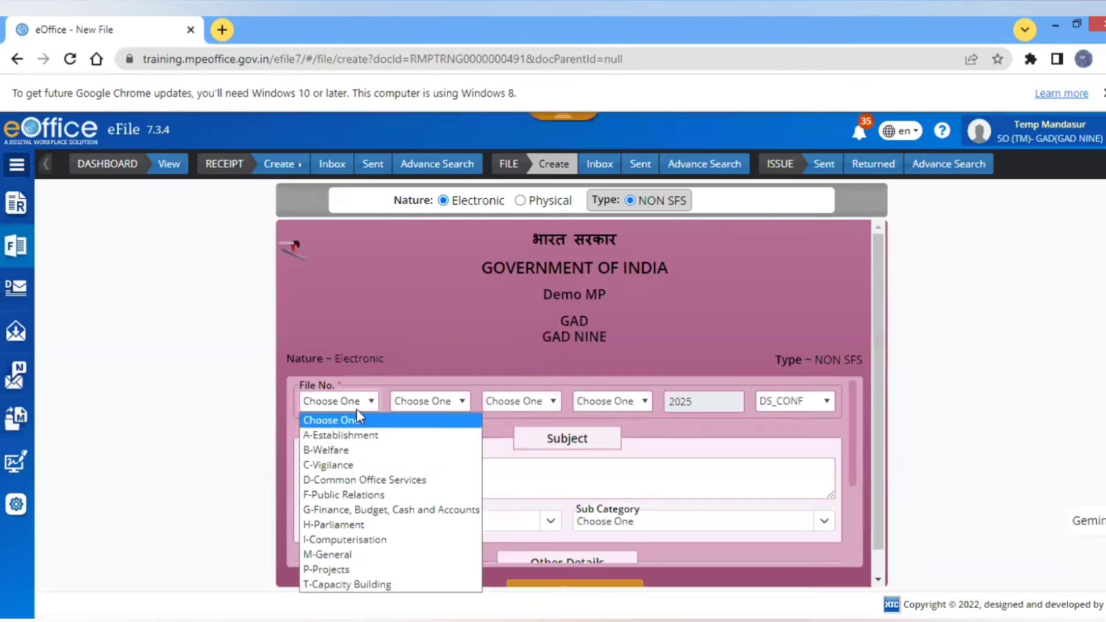
left_click(329, 555)
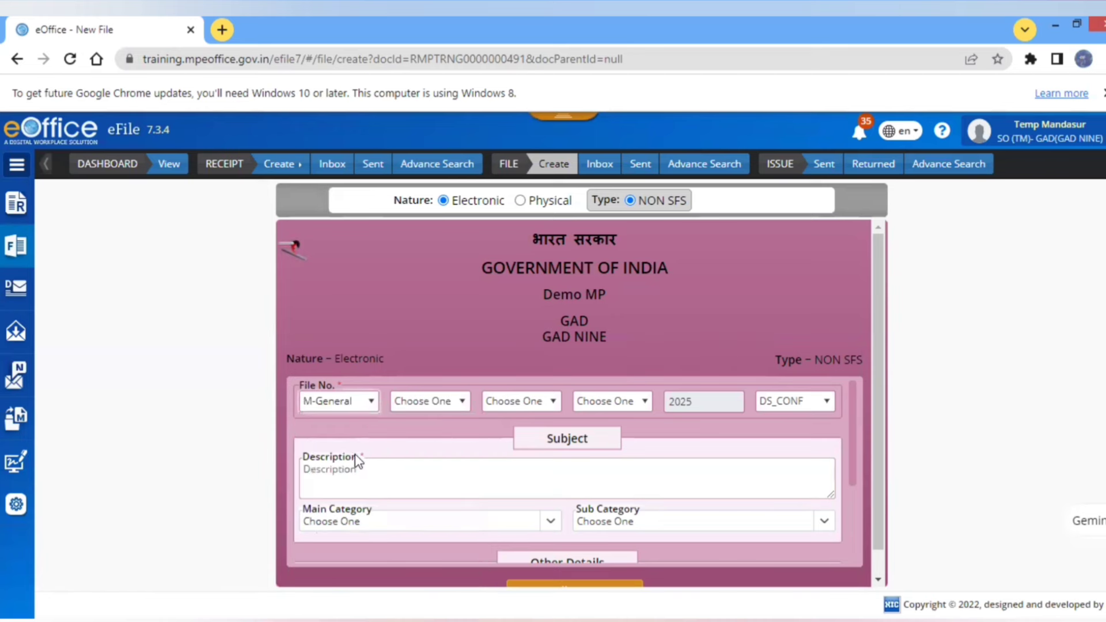
left_click(354, 468)
type("tEST")
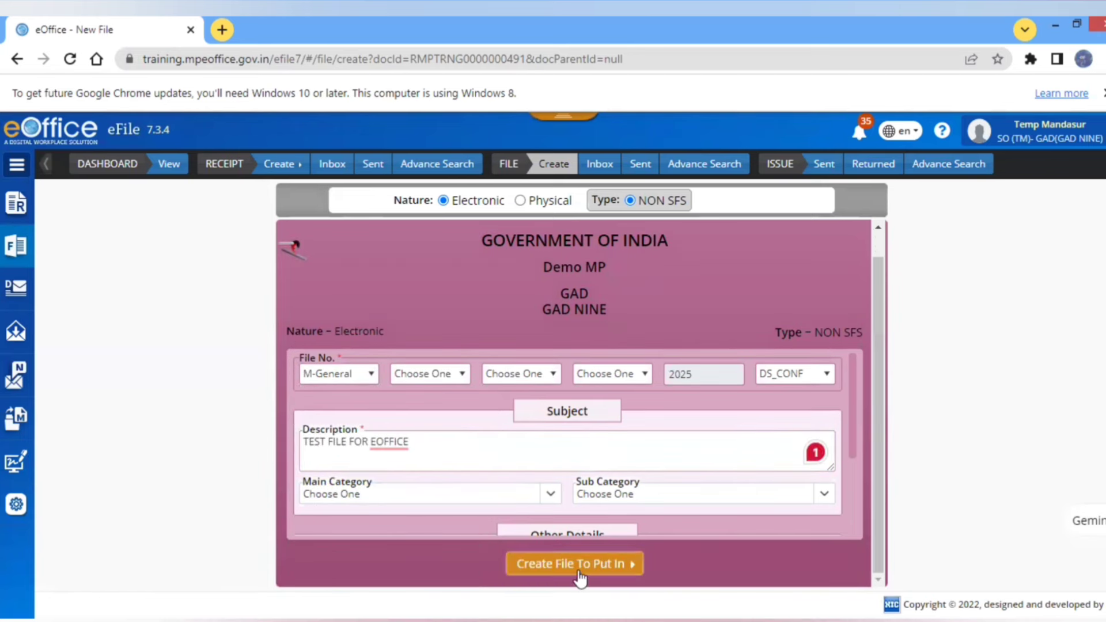
left_click(576, 564)
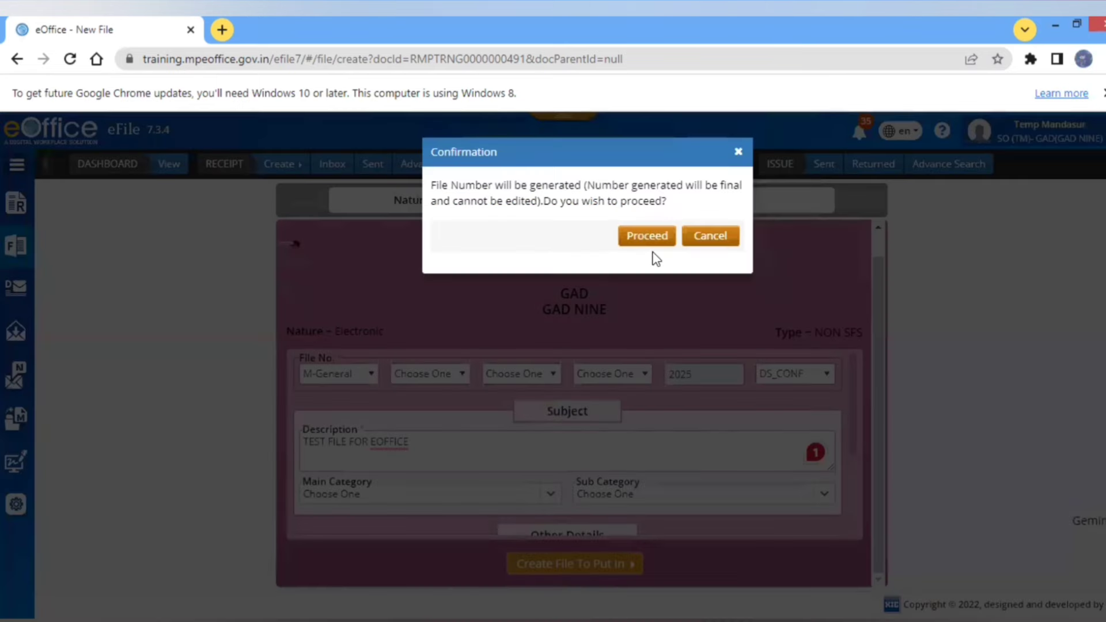
- Generate file M/6/2025-DS_CONF and put in receipt 491/2025/GAD-9 with remark TEST FILE FOR DEMO
left_click(647, 235)
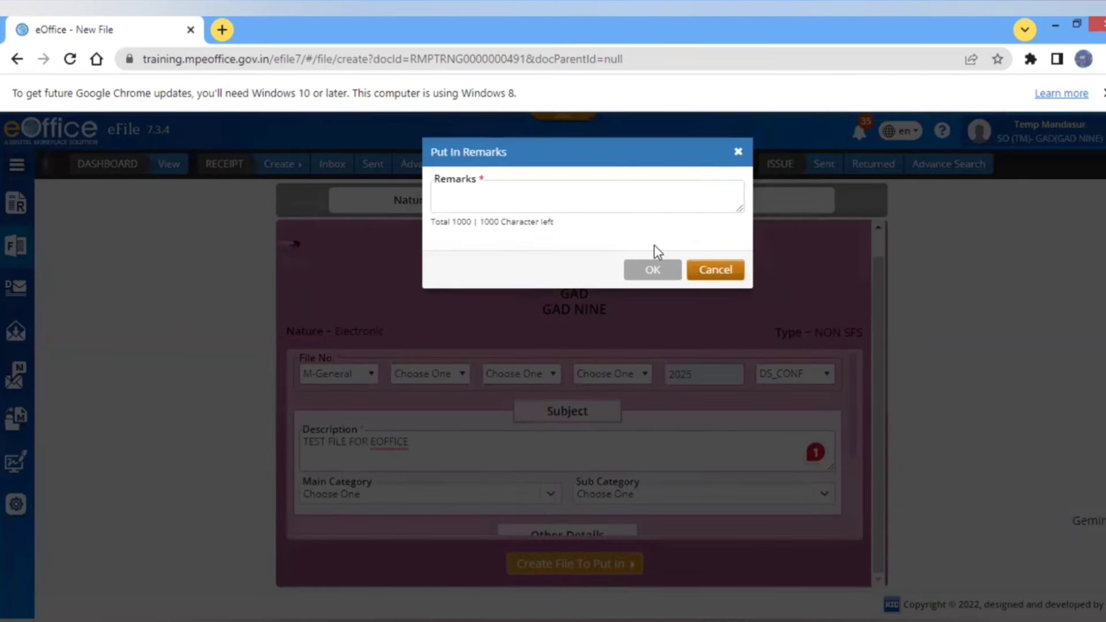
left_click(585, 200)
type("TEST ")
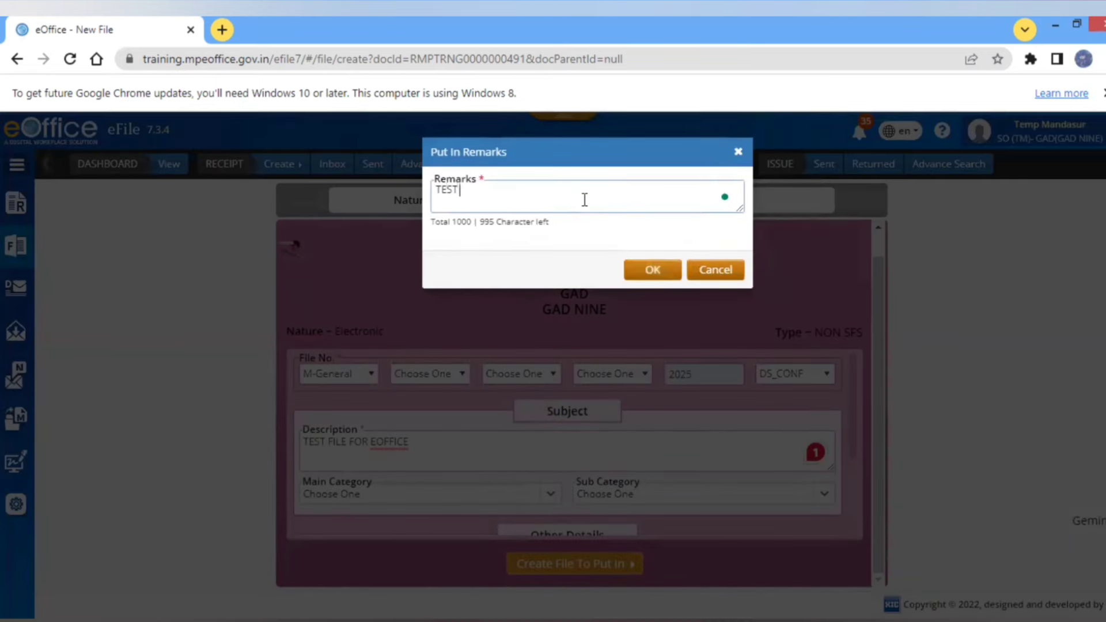
type("FILE FOR DEMO")
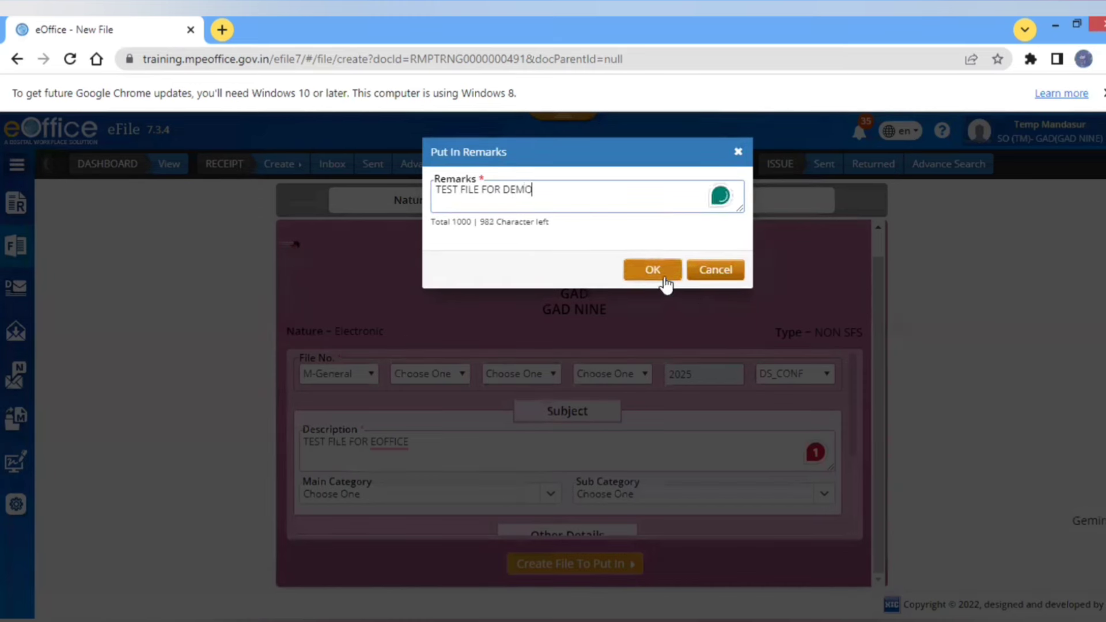
left_click(662, 274)
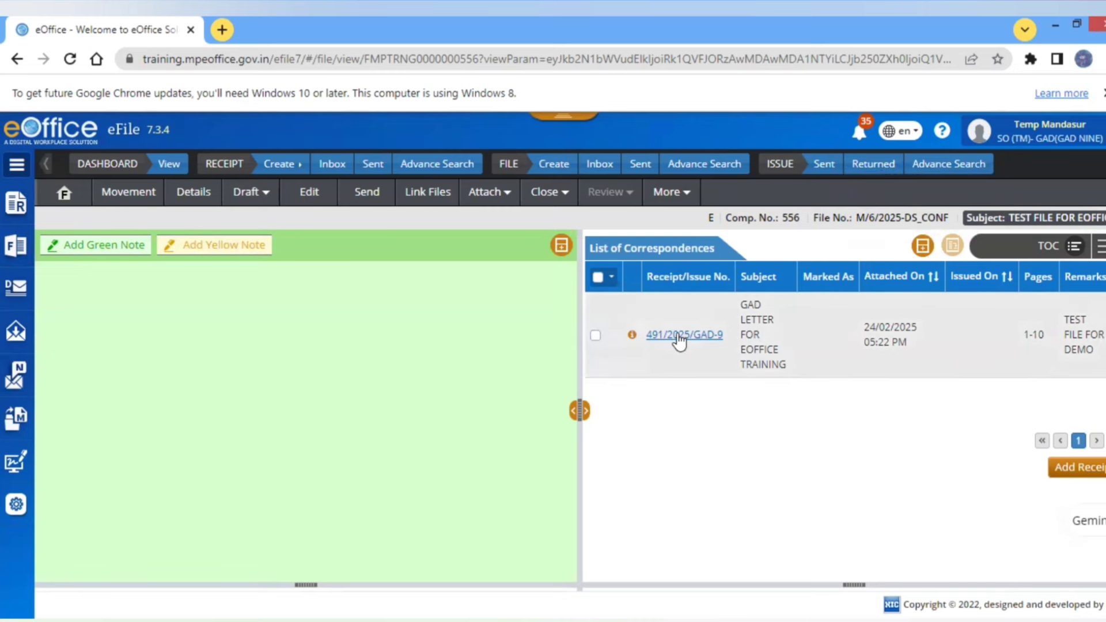
- Display receipt 491/2025/GAD-9's letter from List of Correspondences and add a yellow note
left_click(680, 340)
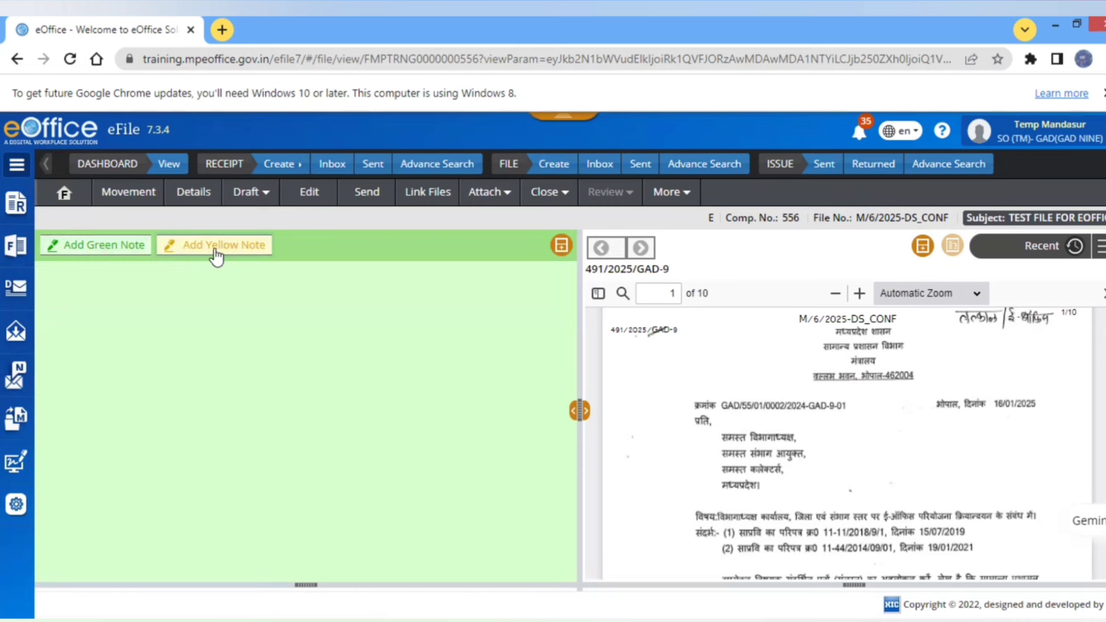
left_click(217, 255)
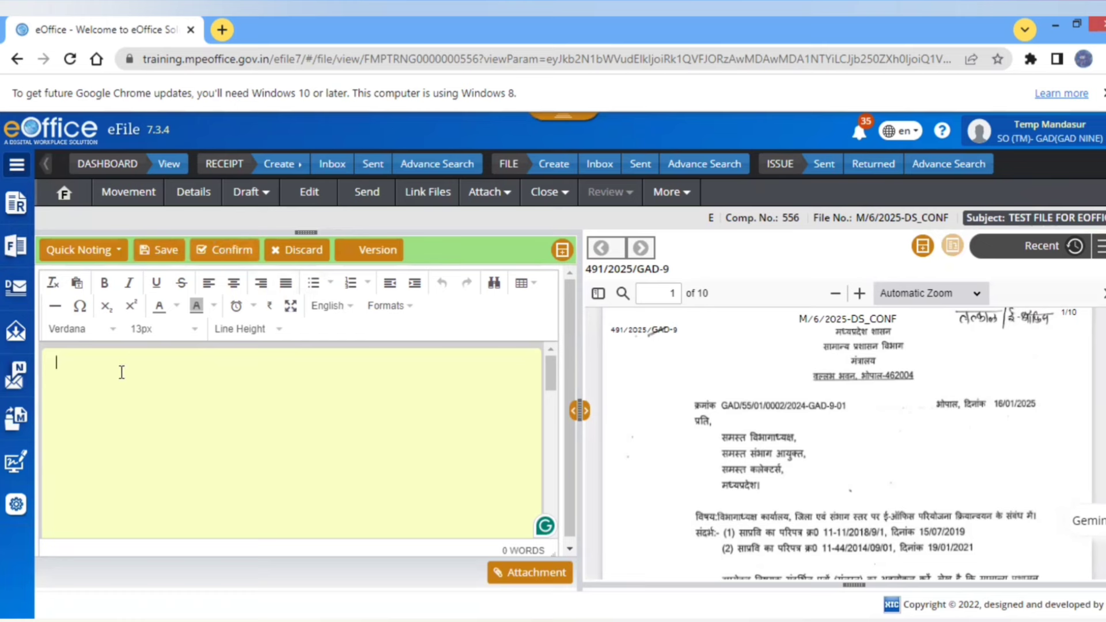
- Enter the yellow note text 'THIS IS A YELLOW NOTE', correcting the initial mistyping
type("tHIS")
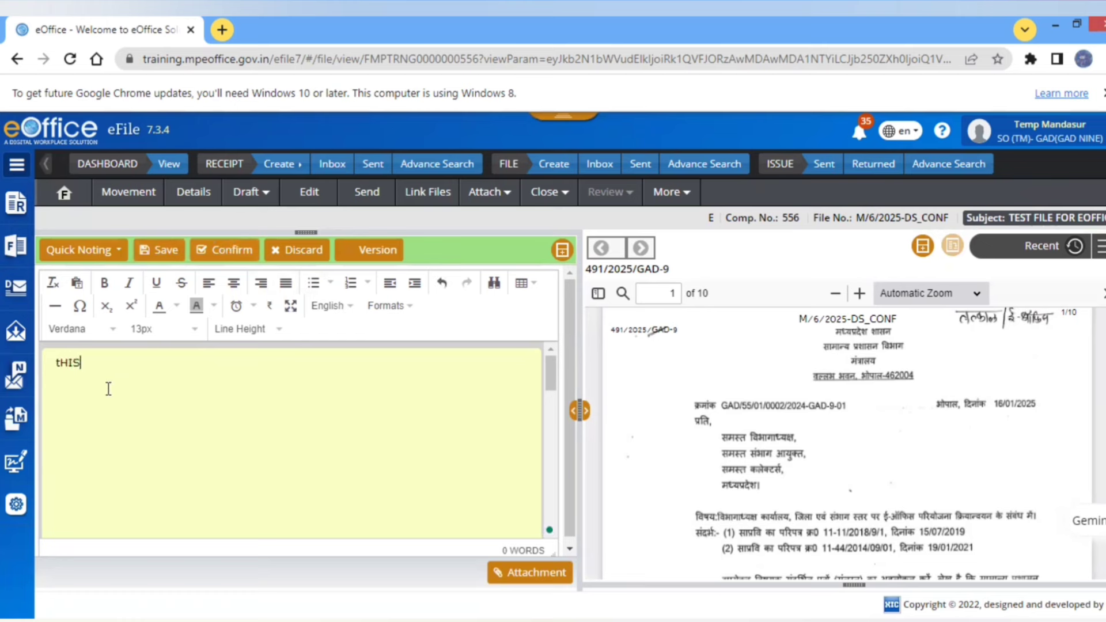
key("ctrl+a")
type("IS")
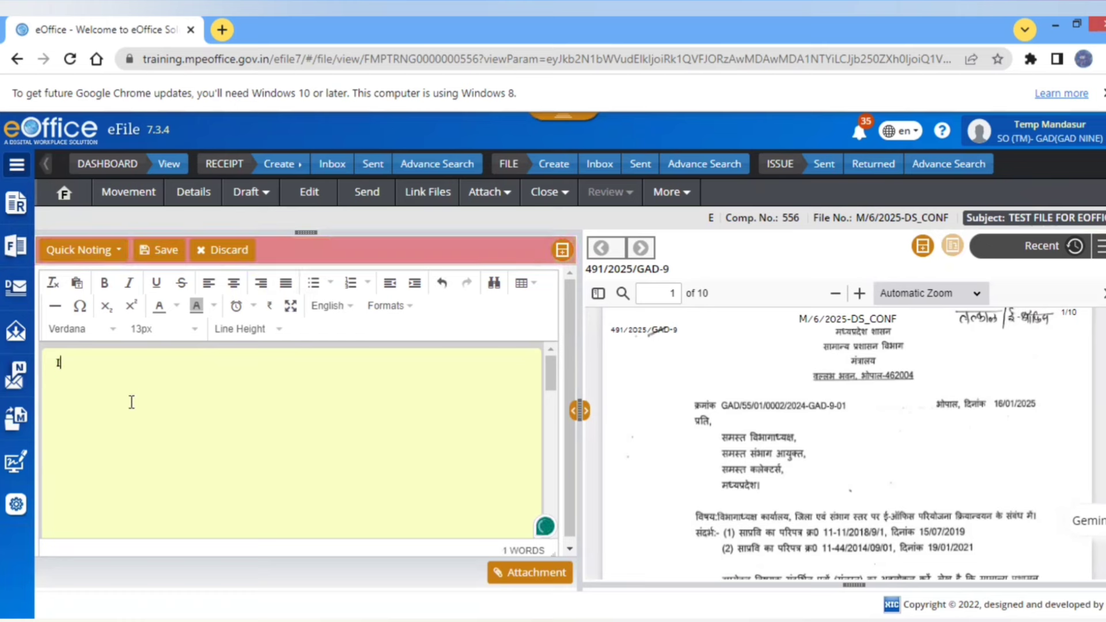
key("BackSpace")
key("BackSpace")
key("BackSpace")
type("THIS IS A ")
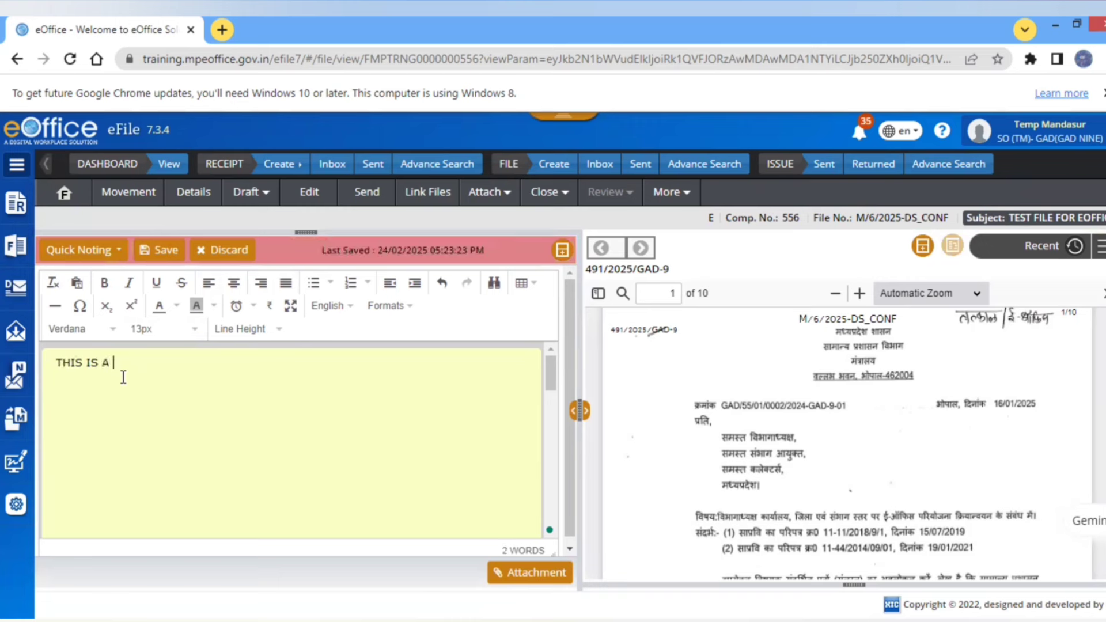
type("YELLOW NOTE")
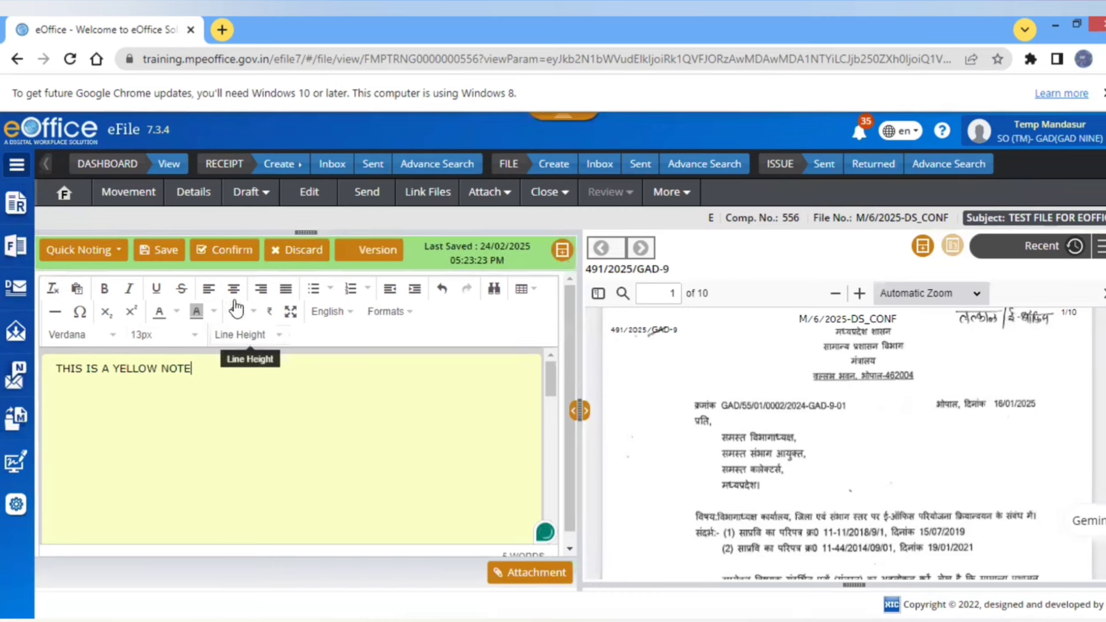
- Confirm the yellow note and begin clearing the editor
left_click(237, 257)
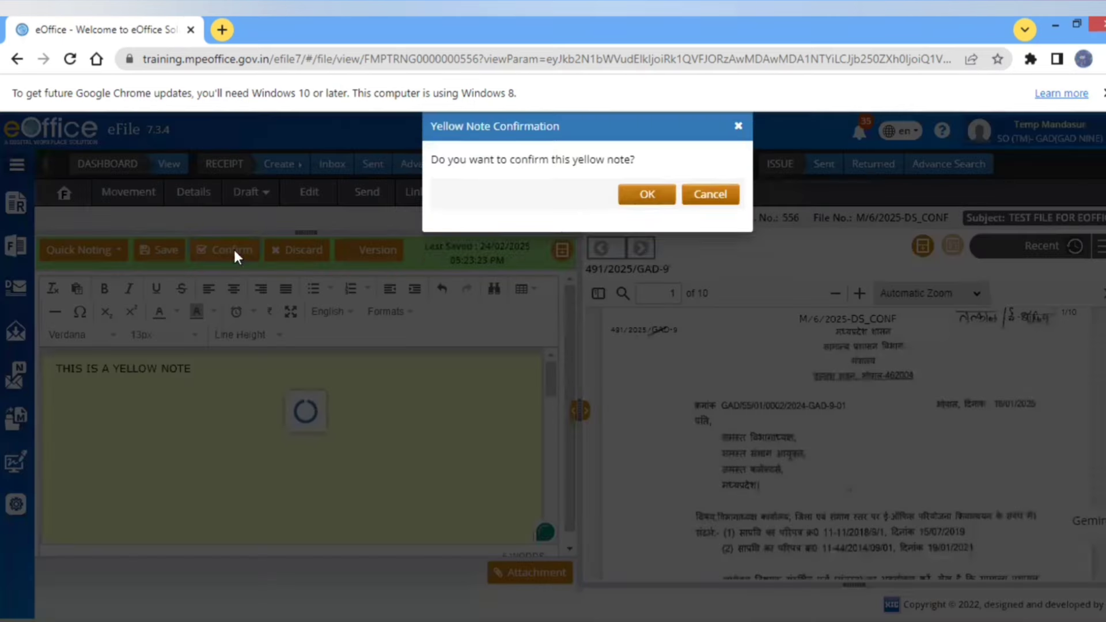
left_click(669, 220)
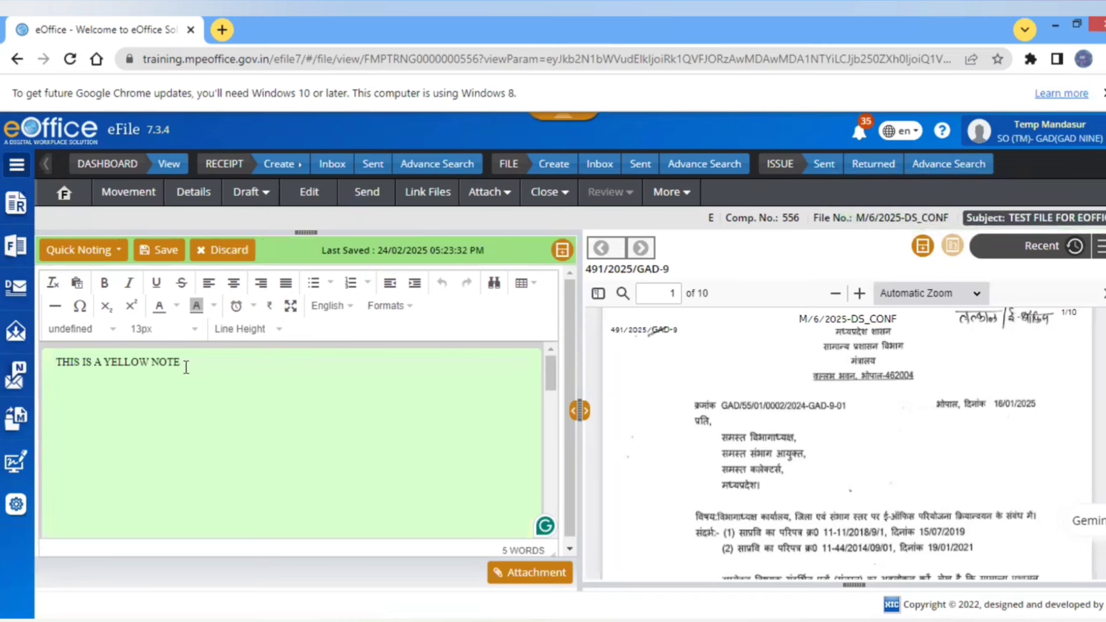
key("BackSpace")
key("BackSpace")
key("BackSpace")
key("BackSpace")
key("BackSpace")
key("BackSpace")
key("BackSpace")
key("BackSpace")
key("BackSpace")
key("BackSpace")
key("BackSpace")
key("BackSpace")
key("BackSpace")
key("BackSpace")
key("BackSpace")
key("BackSpace")
key("BackSpace")
key("BackSpace")
key("BackSpace")
key("BackSpace")
key("BackSpace")
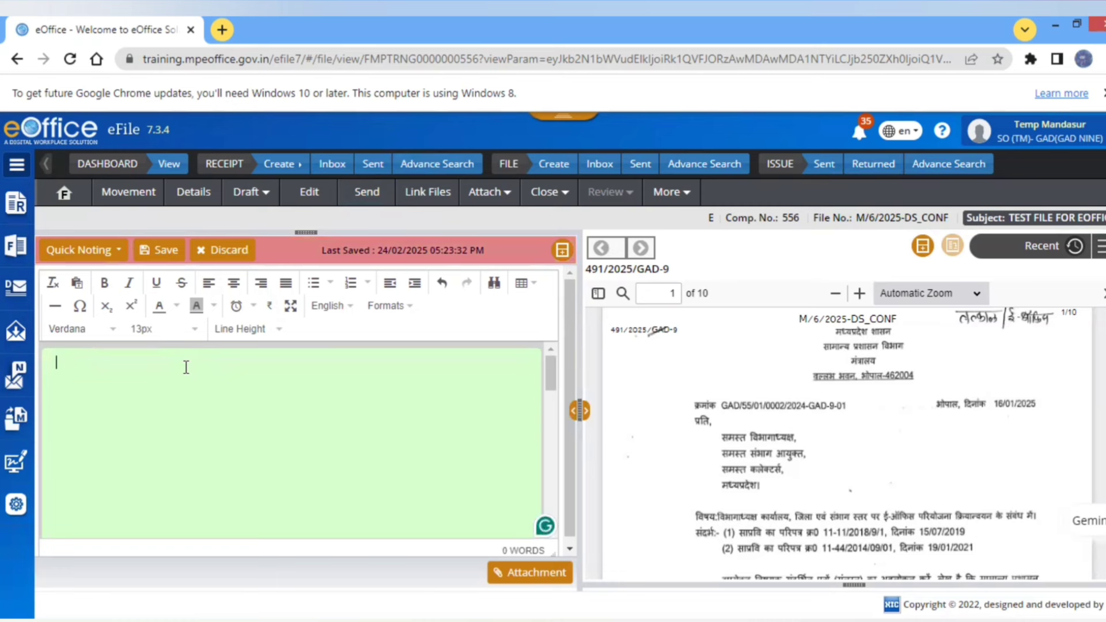
- Write 'PLEASE PUT A TRAINING ORDER AS PER GAD LETTER', select GAD LETTER, and view All documents
type("PLEASE ")
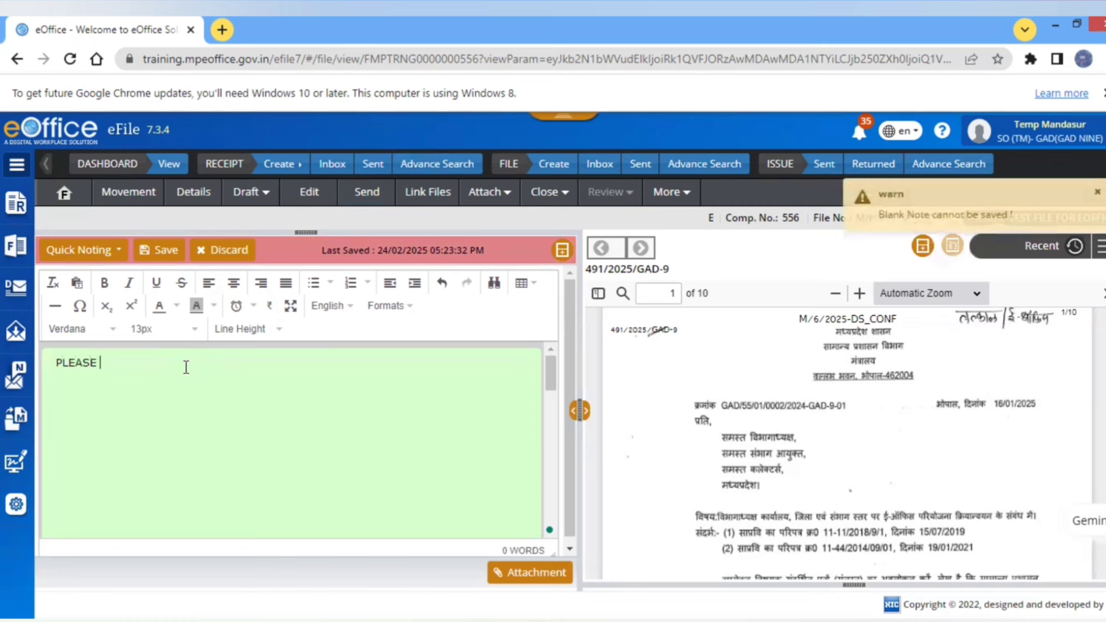
type("PUT A TRAININ ORDER AS PER GAD LETTER")
mouse_move(157, 366)
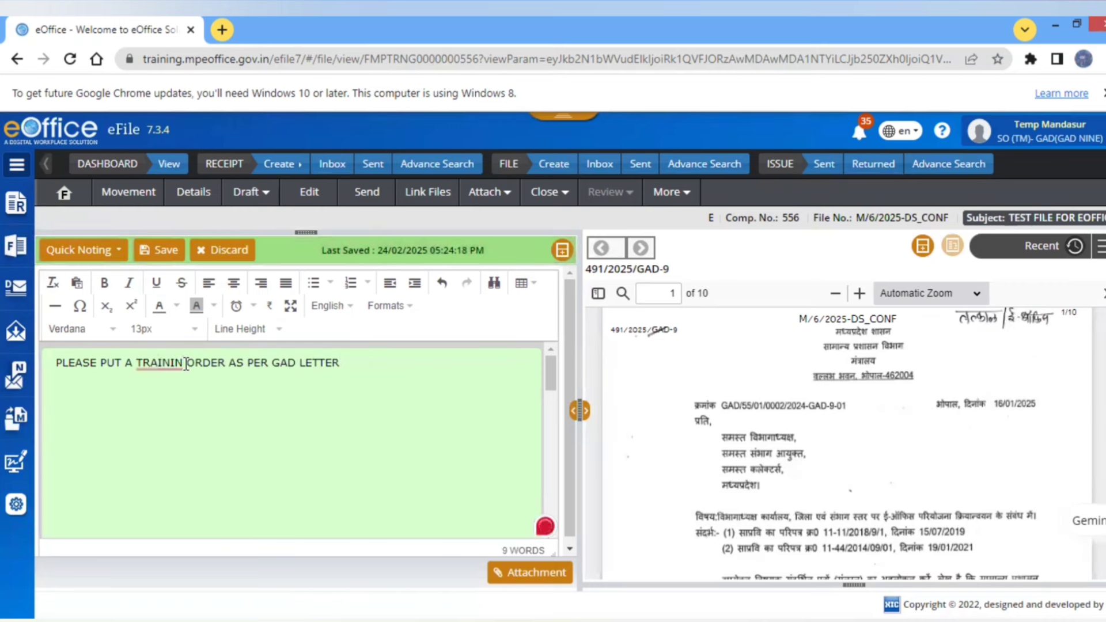
left_click(185, 364)
type("G")
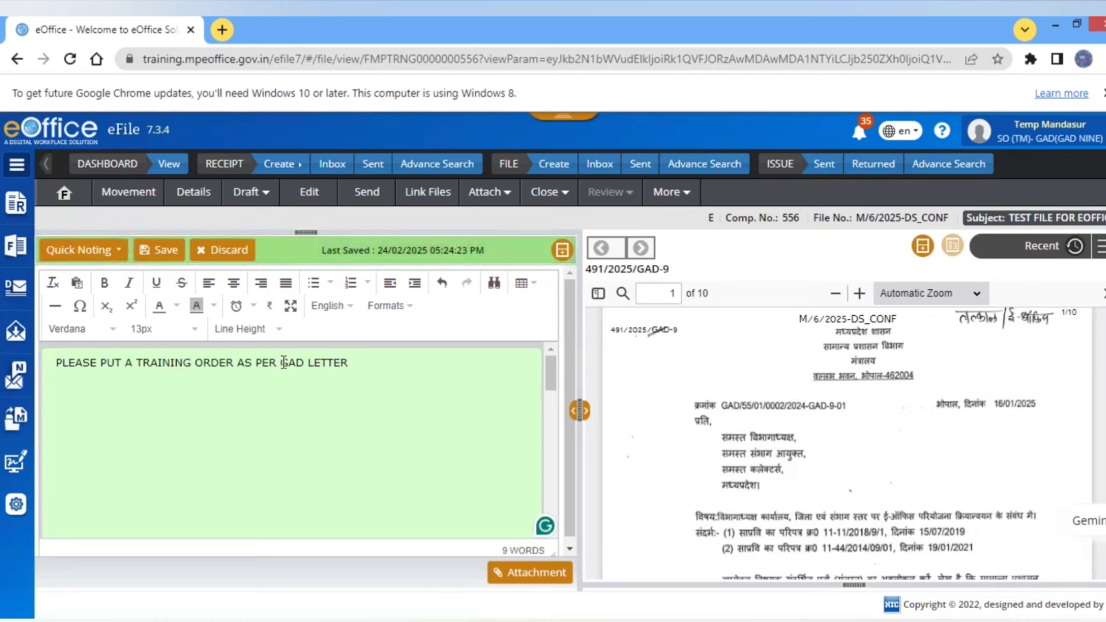
left_click_drag(280, 363, 348, 365)
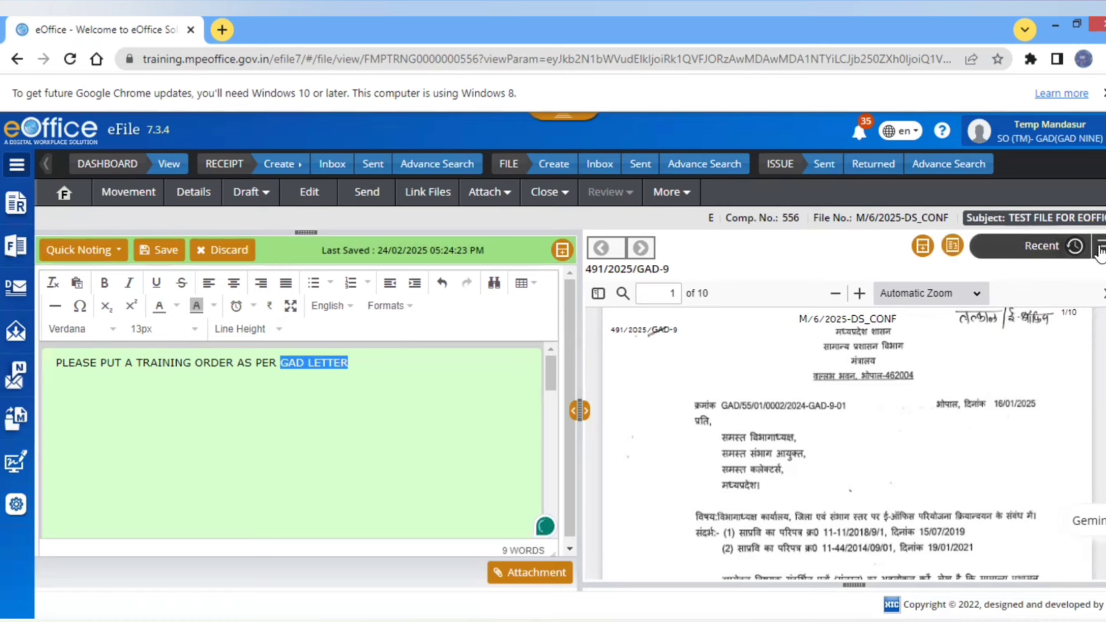
left_click(1099, 249)
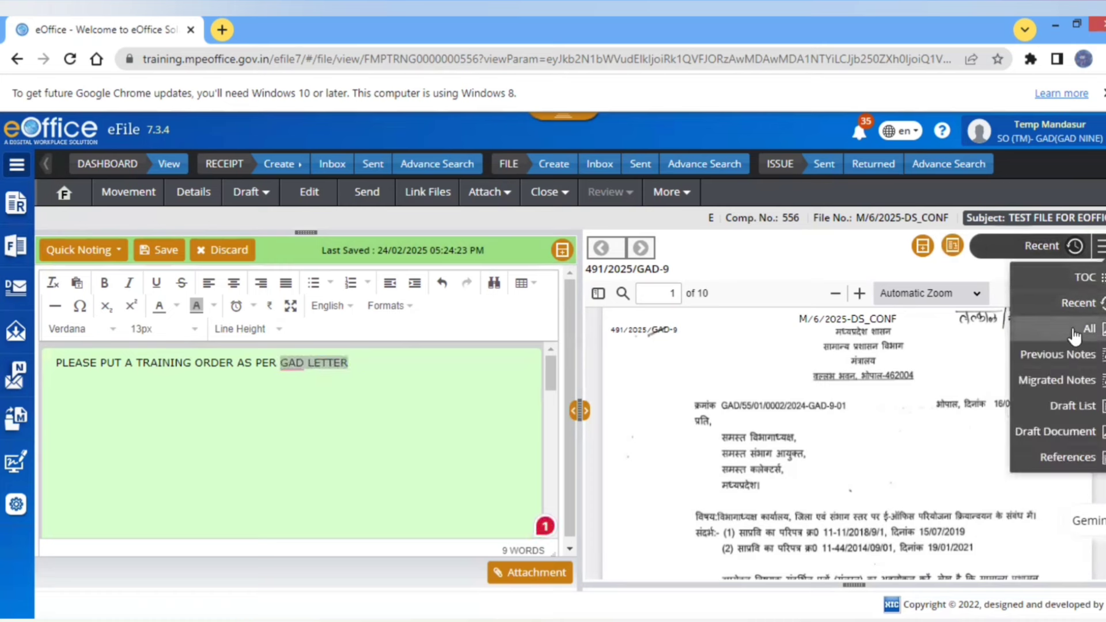
left_click(1075, 335)
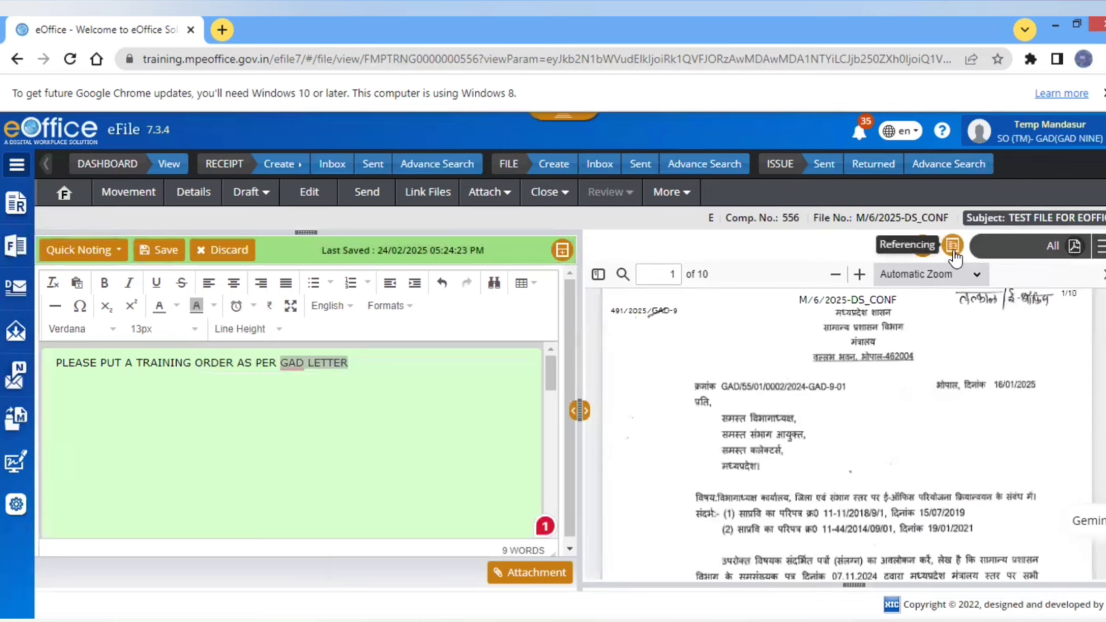
- Reference GAD LETTER to correspondence page 5, then bring up the Send form's To field
left_click(953, 252)
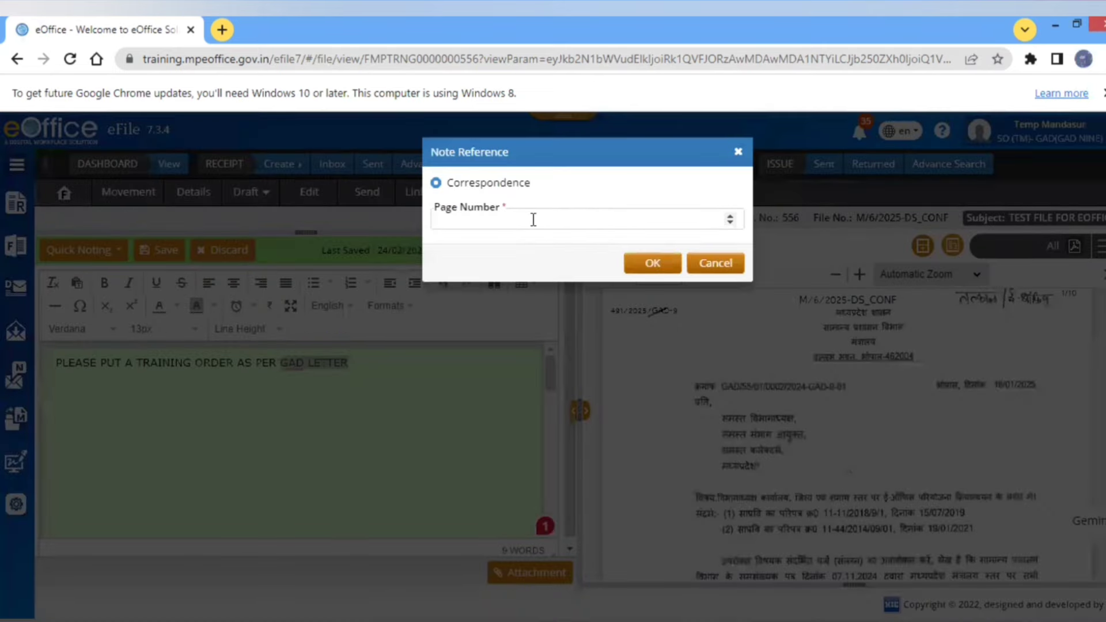
left_click(533, 220)
type("5")
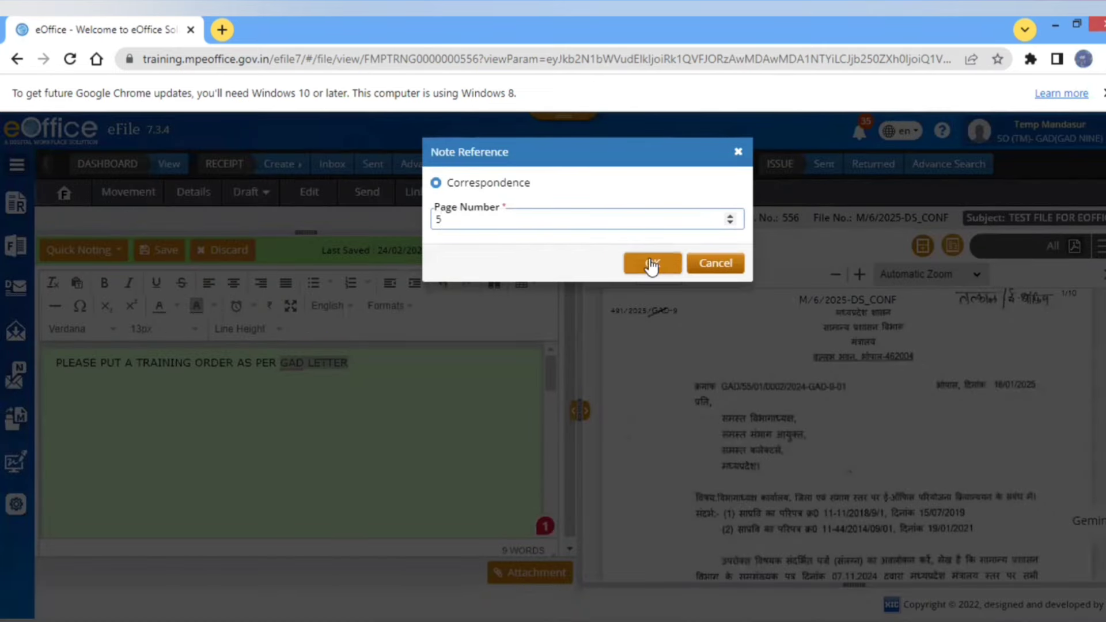
left_click(649, 261)
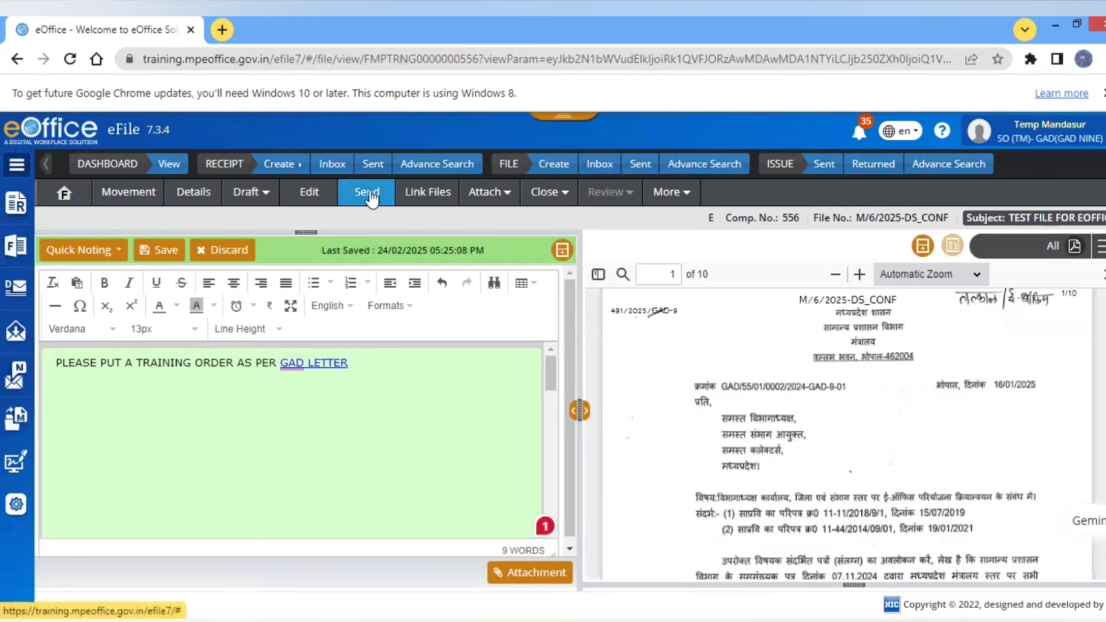
left_click(372, 199)
left_click(88, 392)
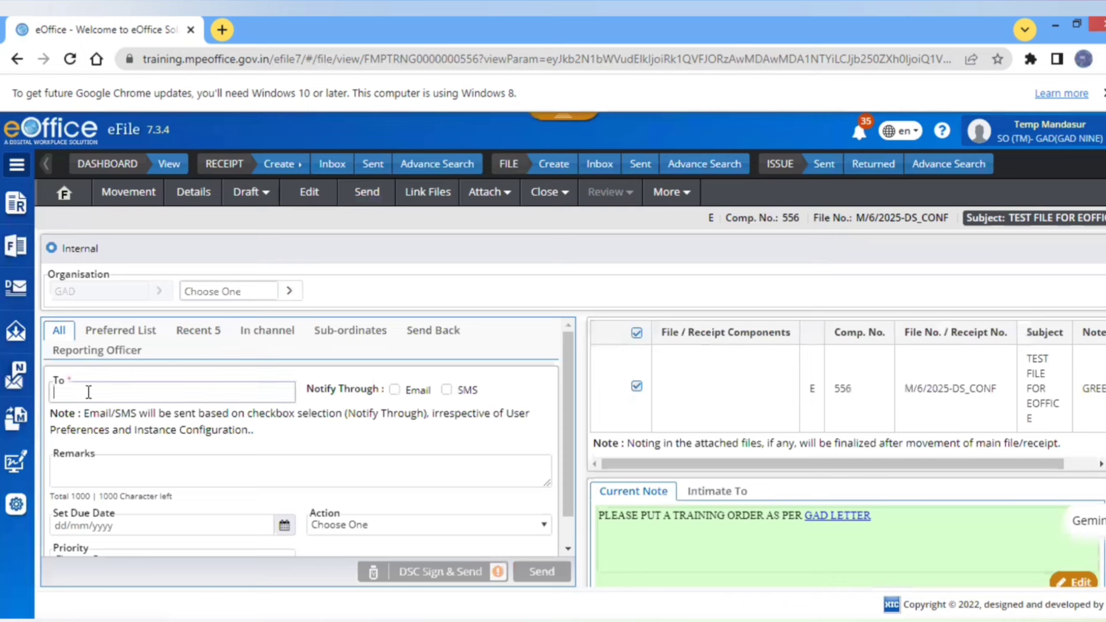
- Send the file to the AG-3 officer with Forward action, due 26/02/2025, Immediate priority
type("teMP")
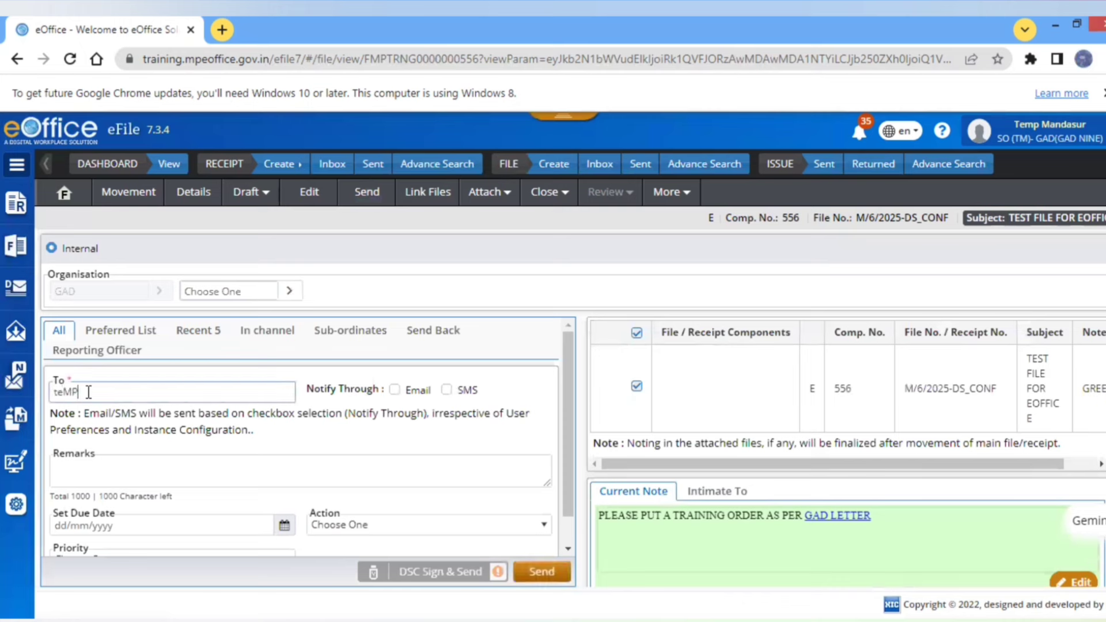
type(" MAND")
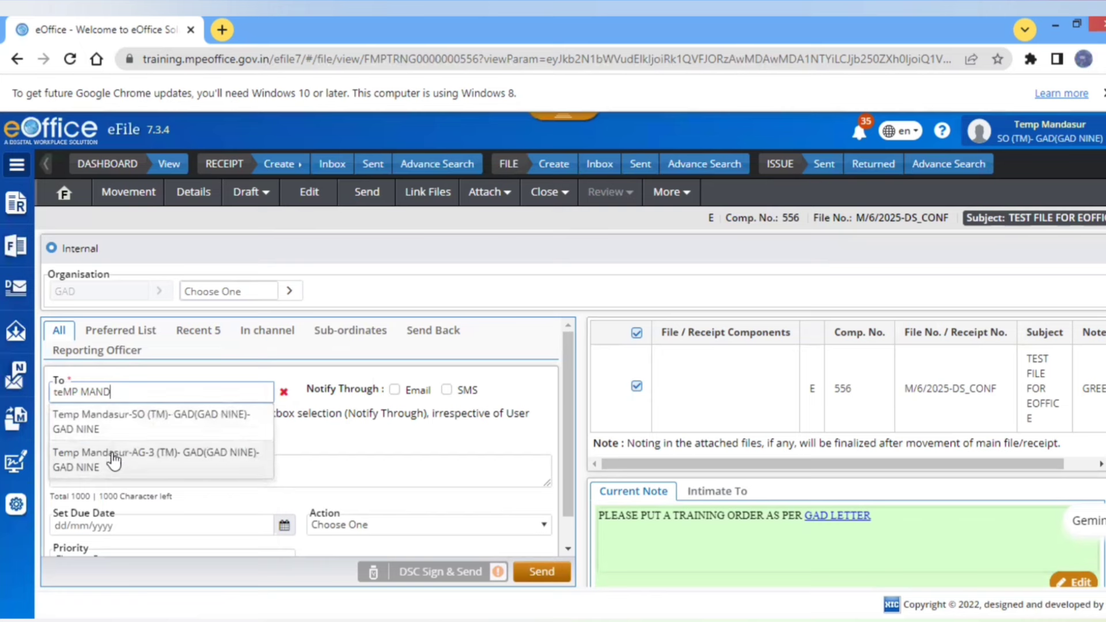
left_click(113, 459)
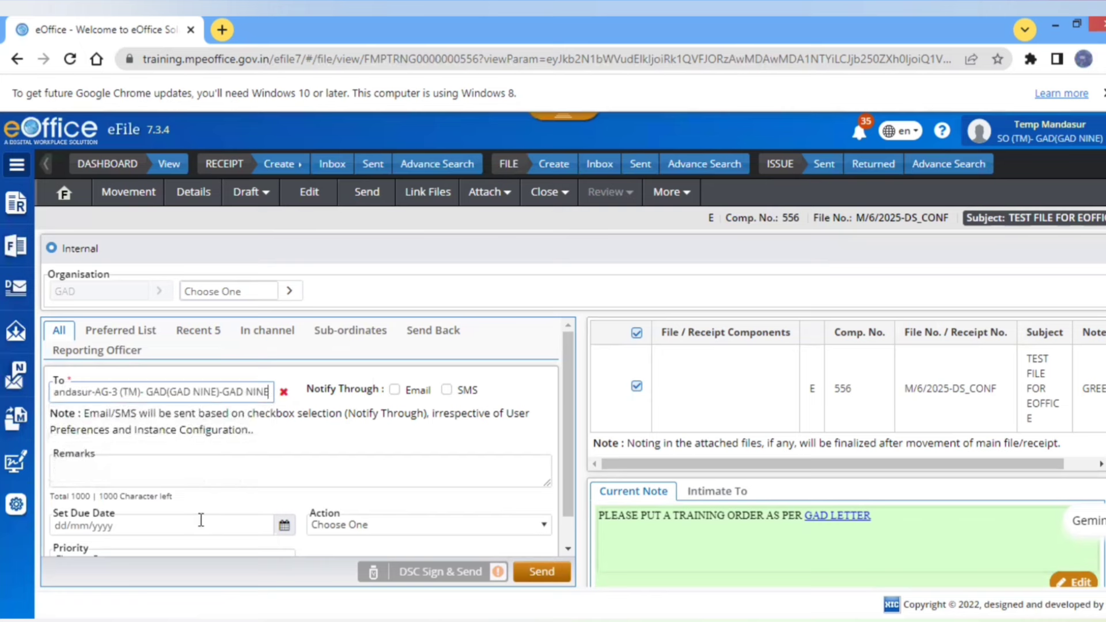
left_click(292, 527)
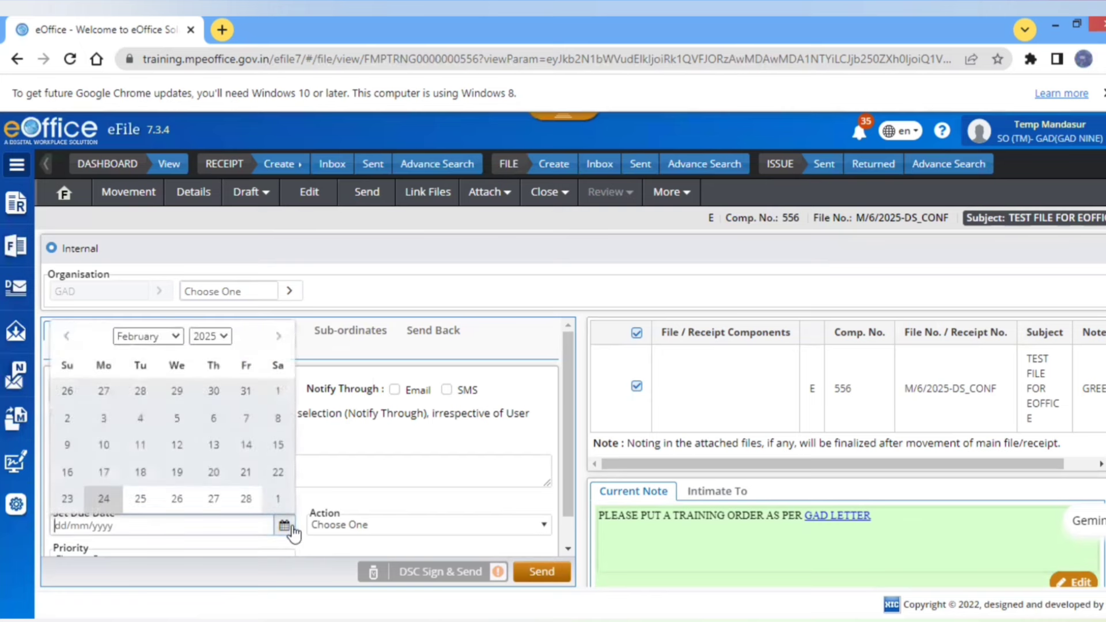
left_click(187, 501)
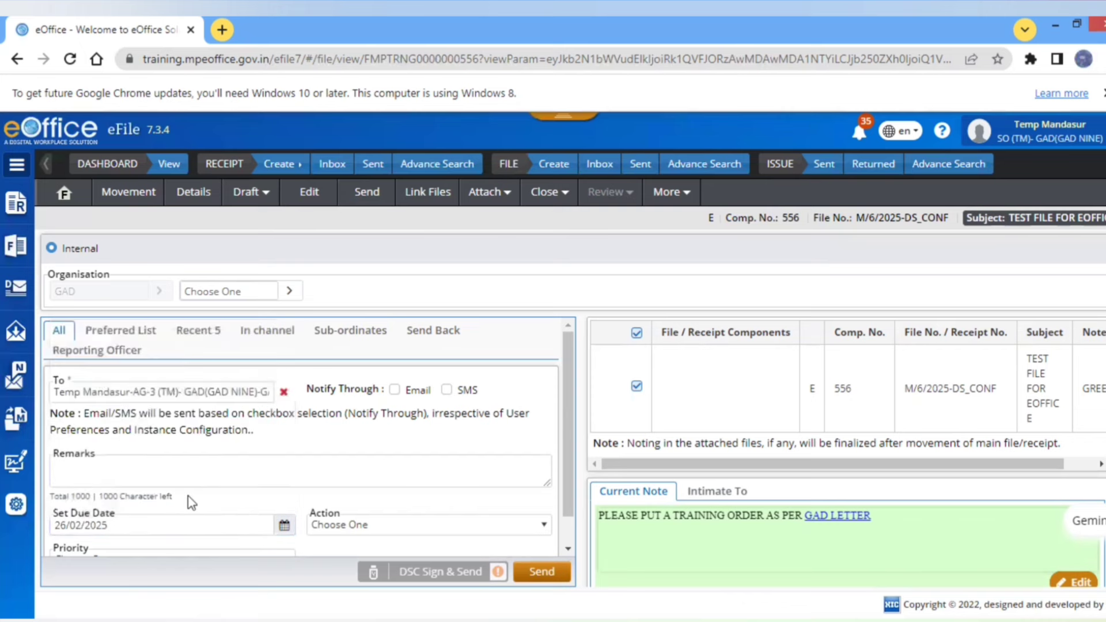
left_click(377, 525)
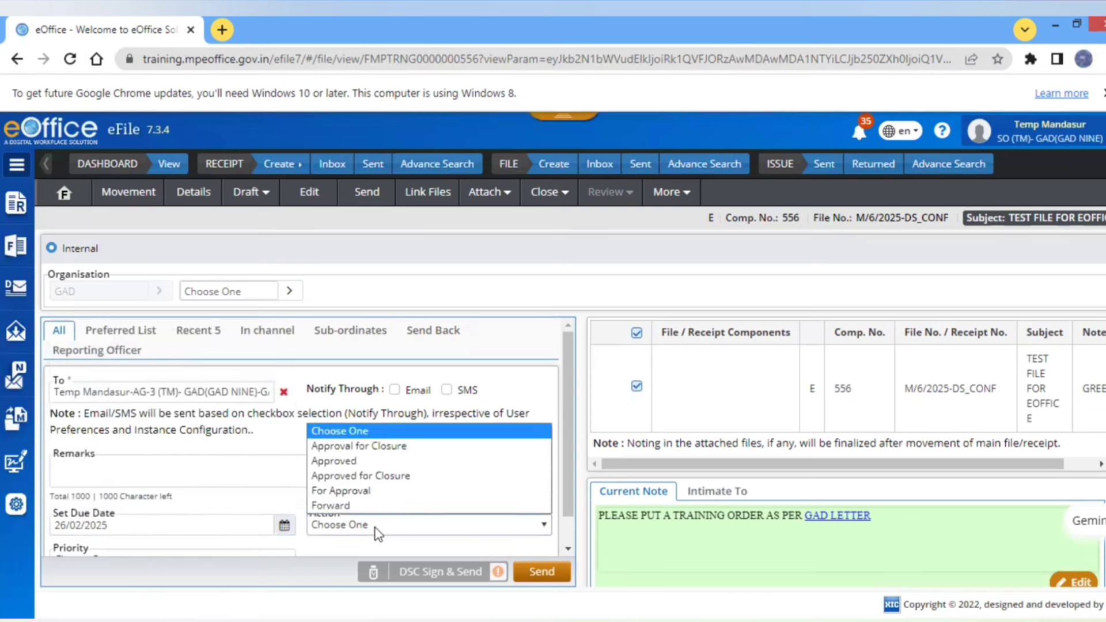
left_click(350, 507)
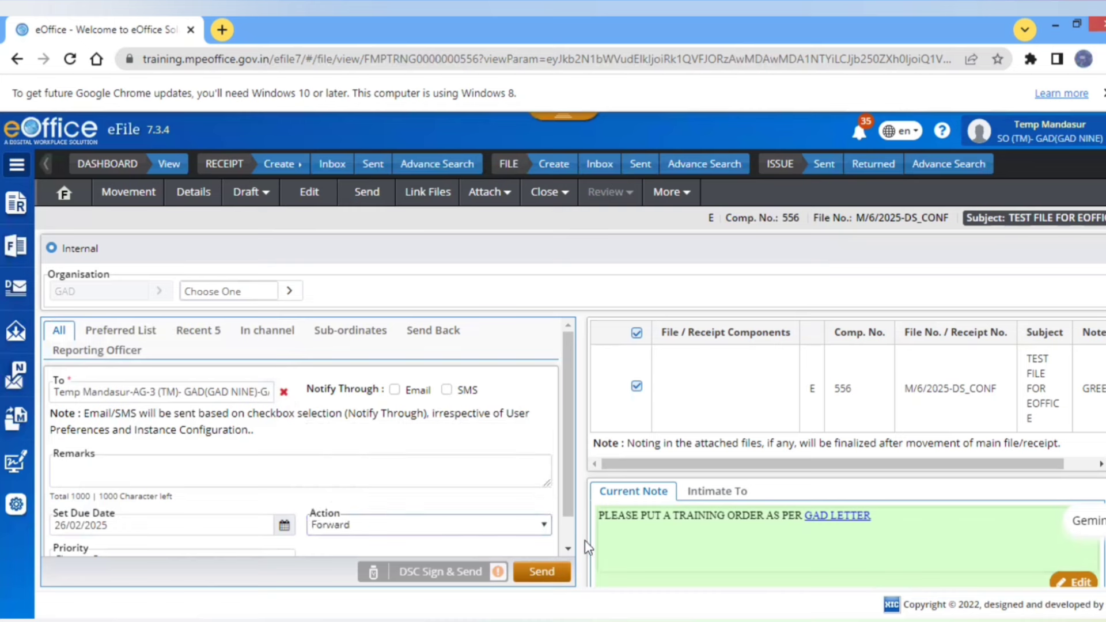
scroll(572, 555, "down", 1)
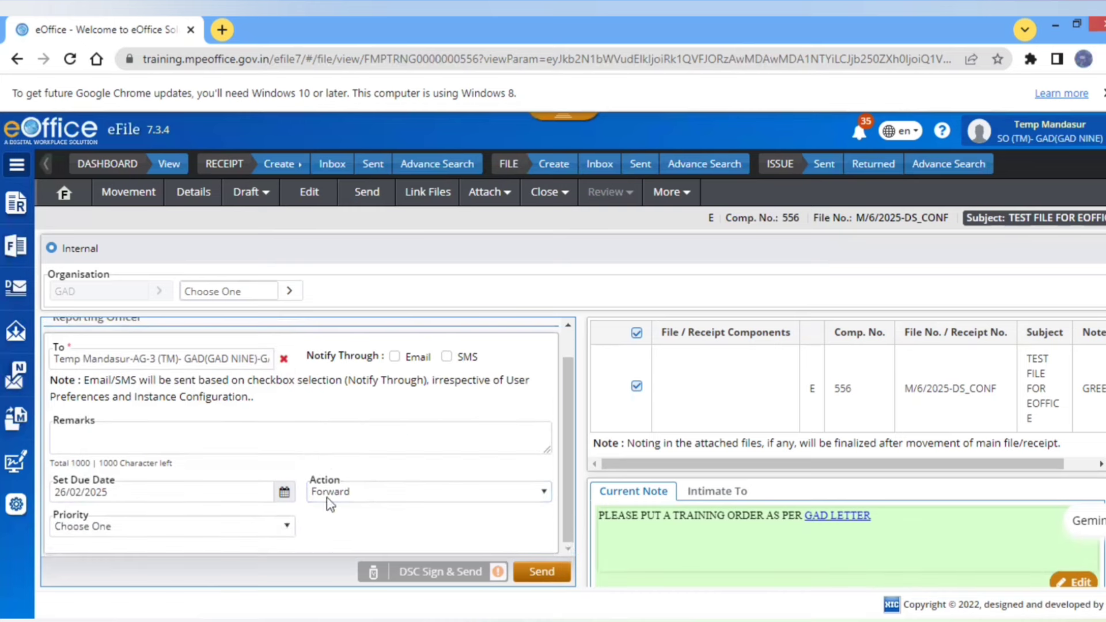
left_click(288, 526)
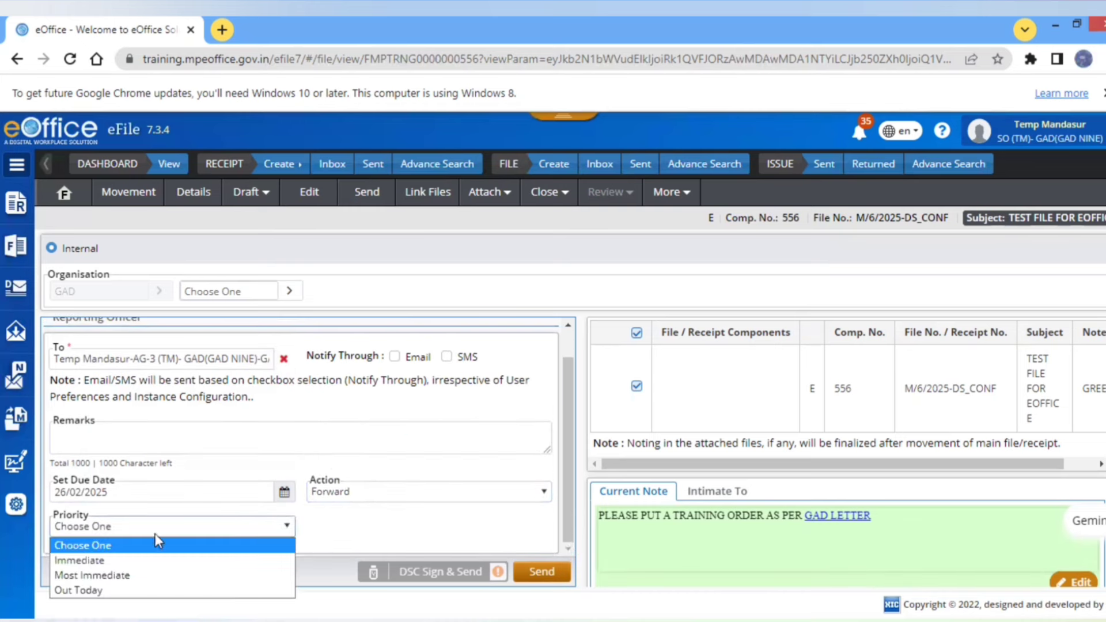
left_click(105, 564)
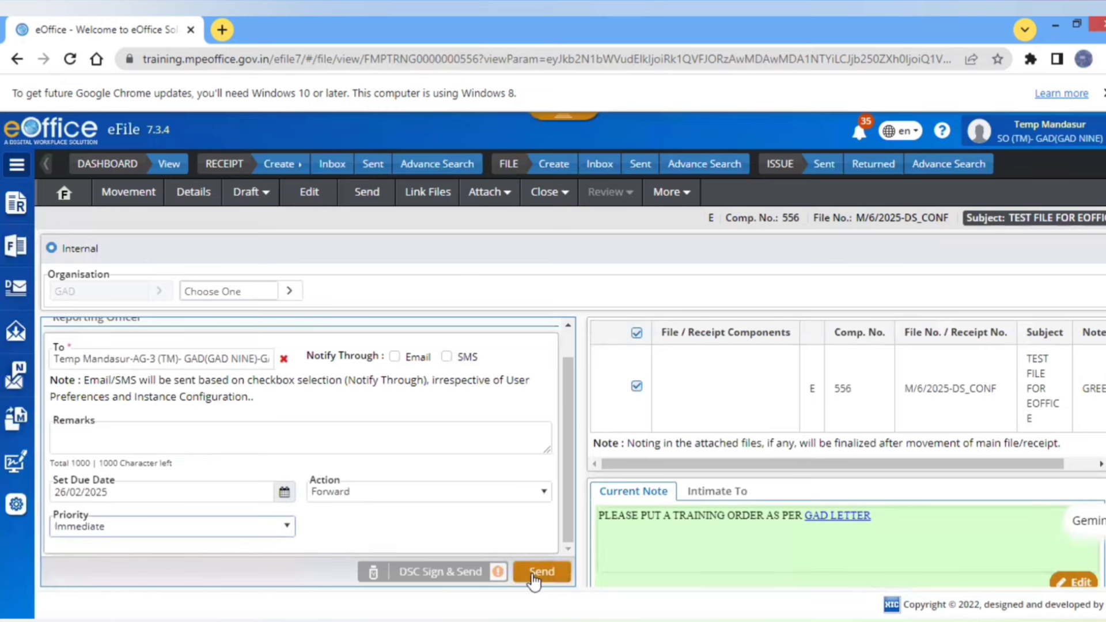
left_click(532, 576)
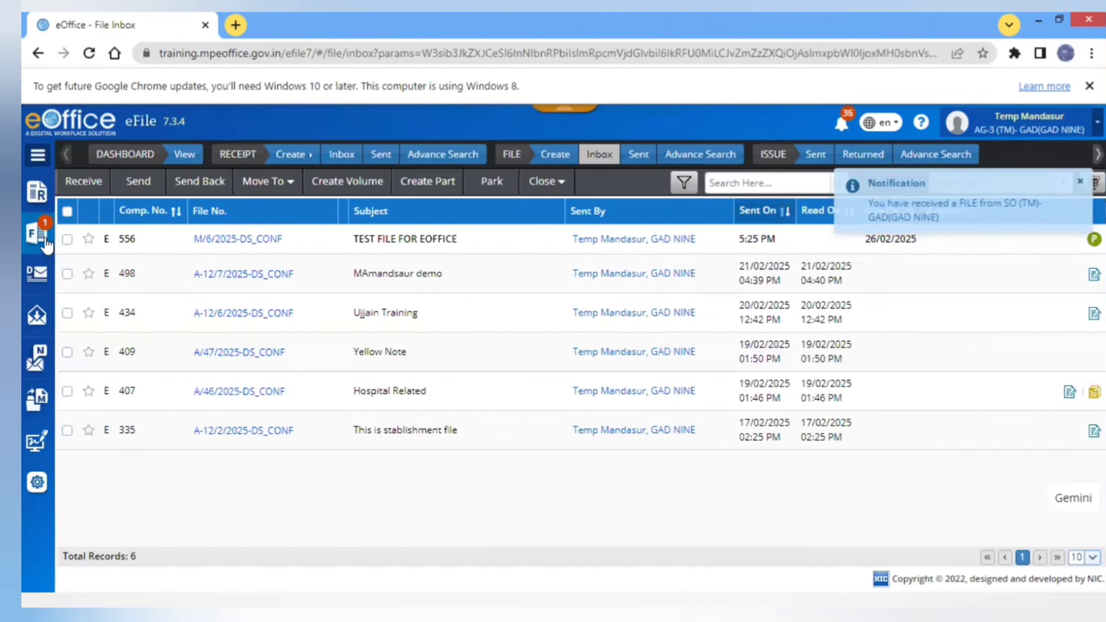
- Open file M/6/2025-DS_CONF from the File Inbox
left_click(46, 242)
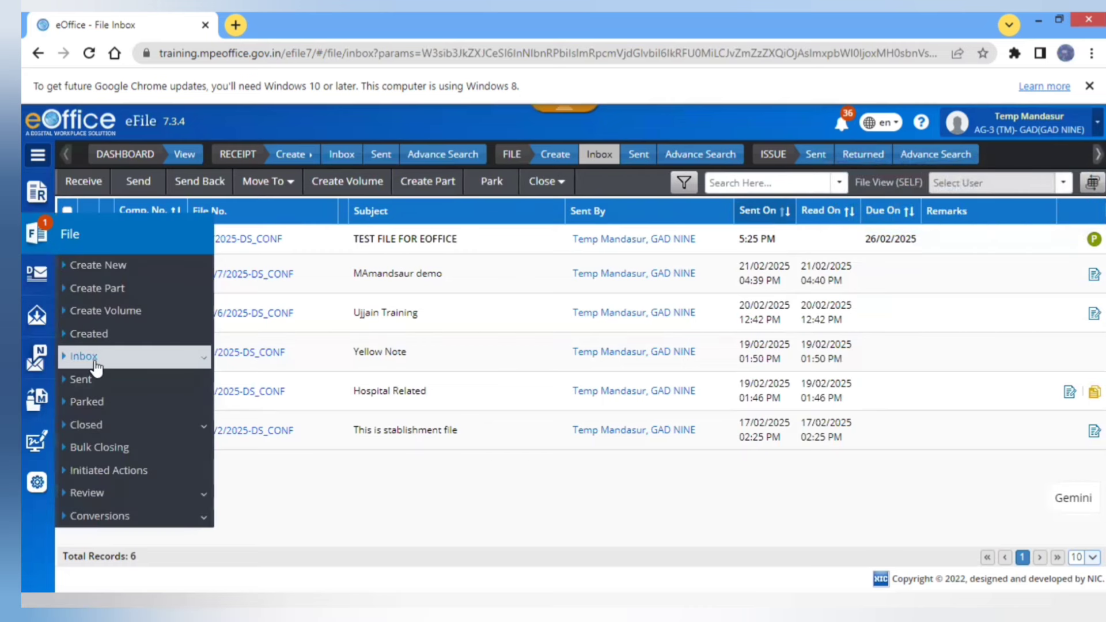
left_click(92, 360)
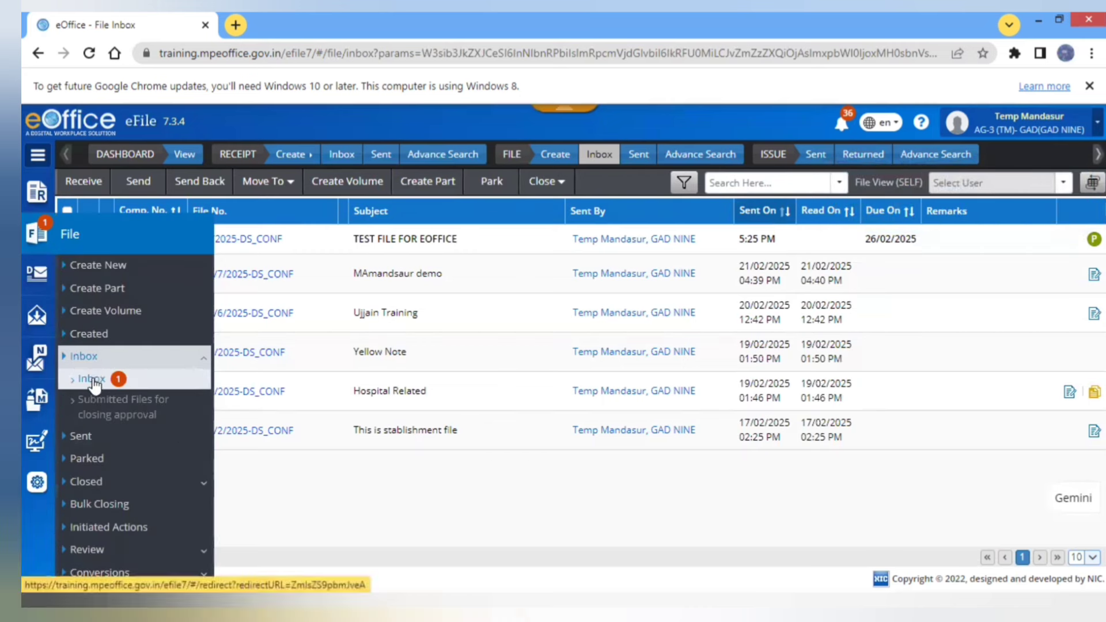
left_click(93, 380)
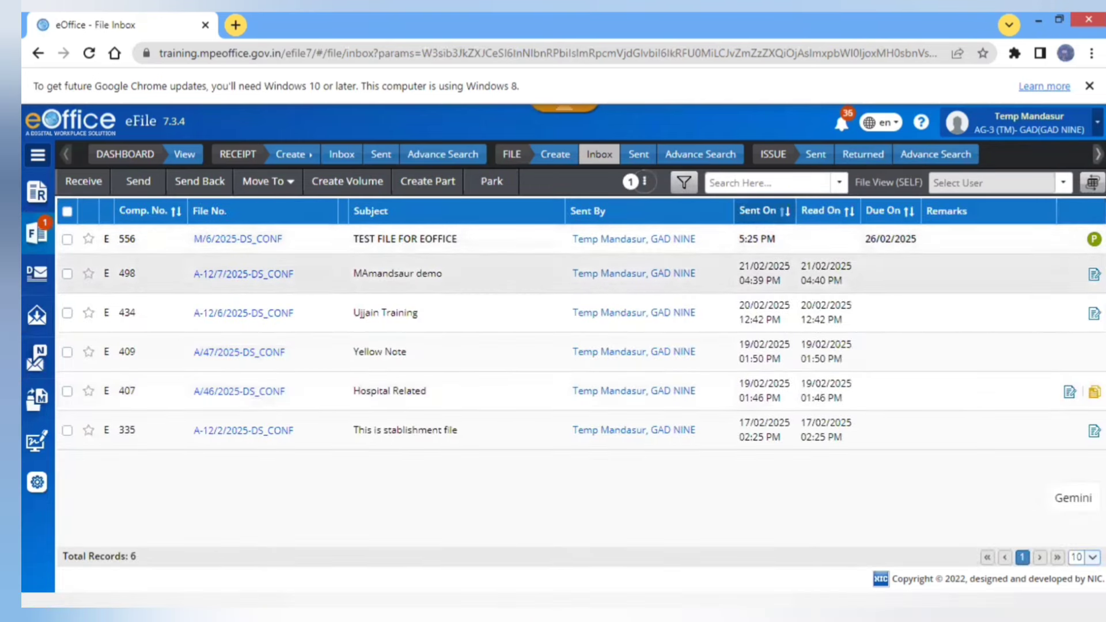
mouse_move(1094, 239)
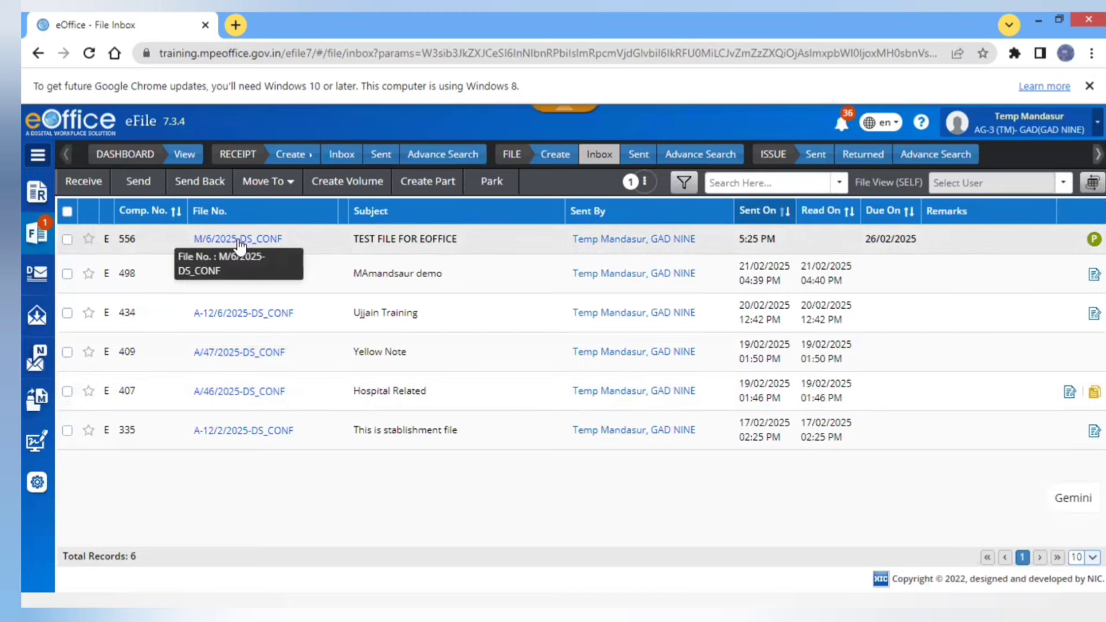
left_click(238, 240)
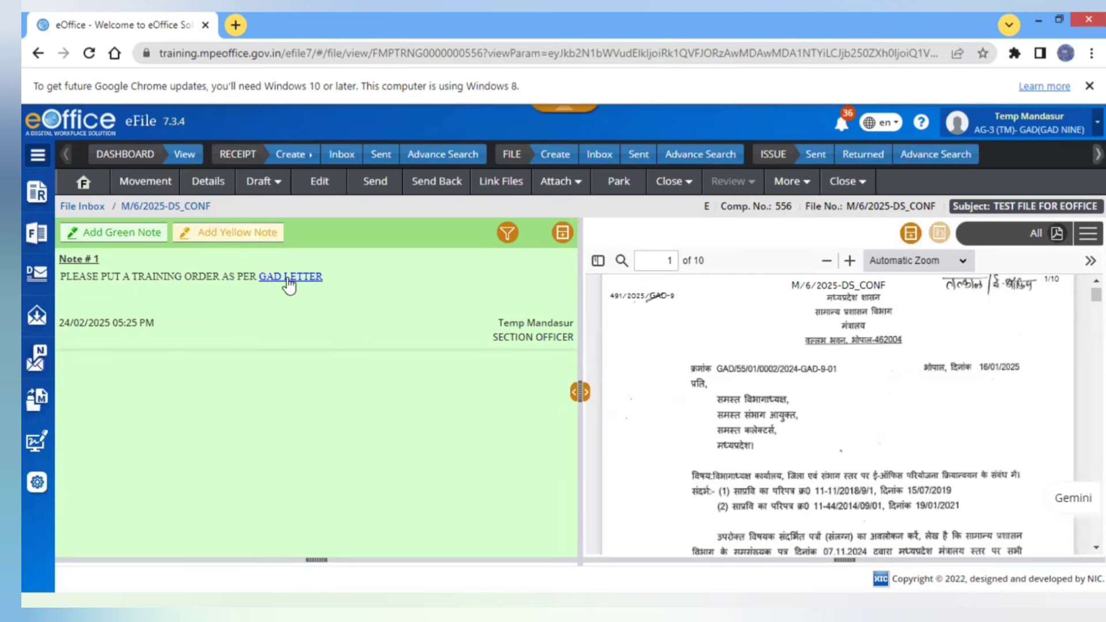
- View the referenced GAD LETTER, then close the Referred Correspondence window
left_click(290, 282)
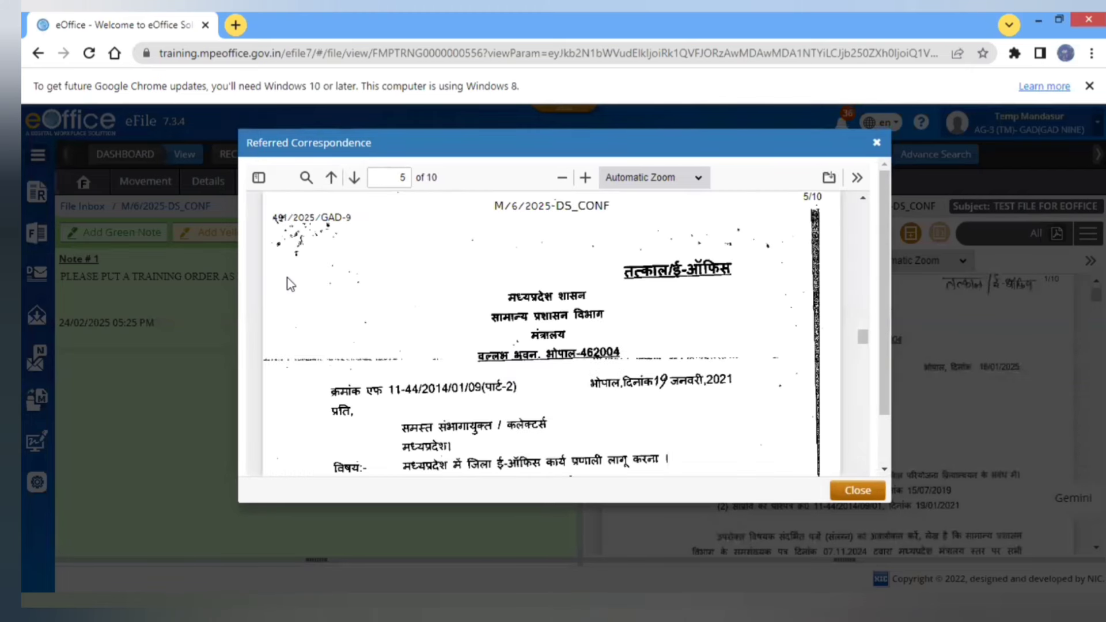
left_click(403, 178)
left_click(877, 144)
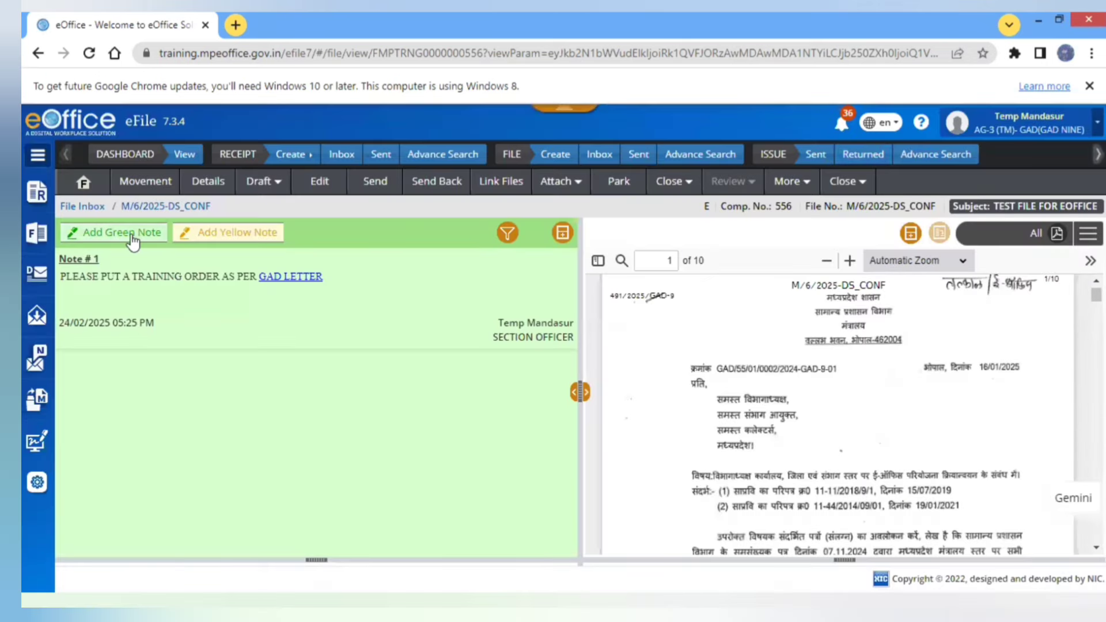
- Add a green note 'AS PER YOUR NOTE', select YOUR NOTE, and show Previous Notes alongside
left_click(133, 237)
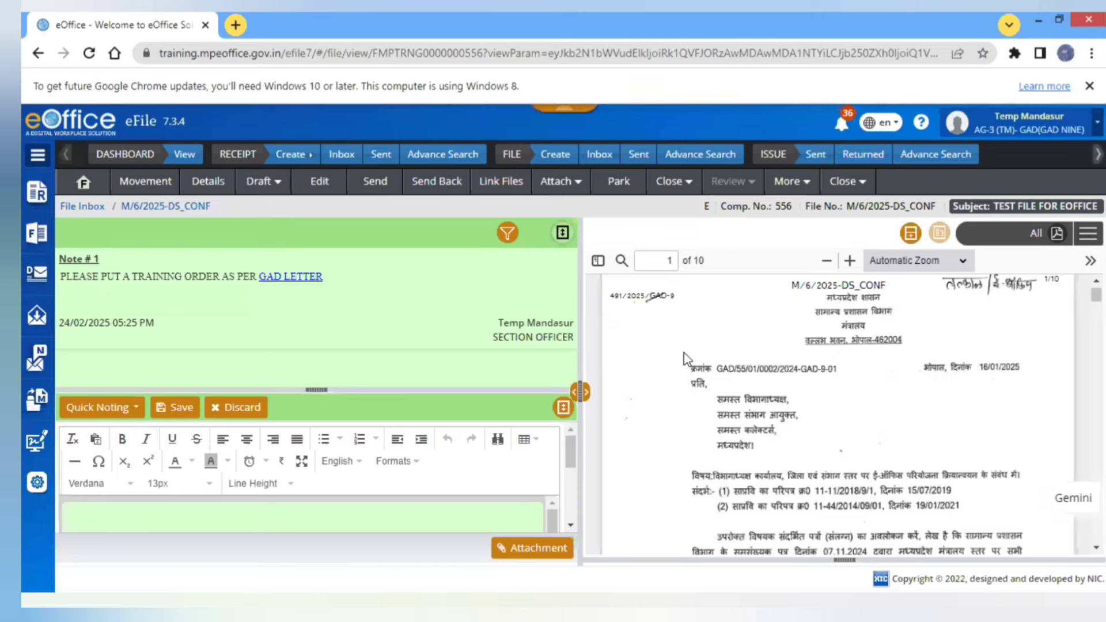
mouse_move(568, 452)
left_mouse_down()
mouse_move(567, 472)
mouse_move(569, 448)
left_mouse_up()
type("AS ")
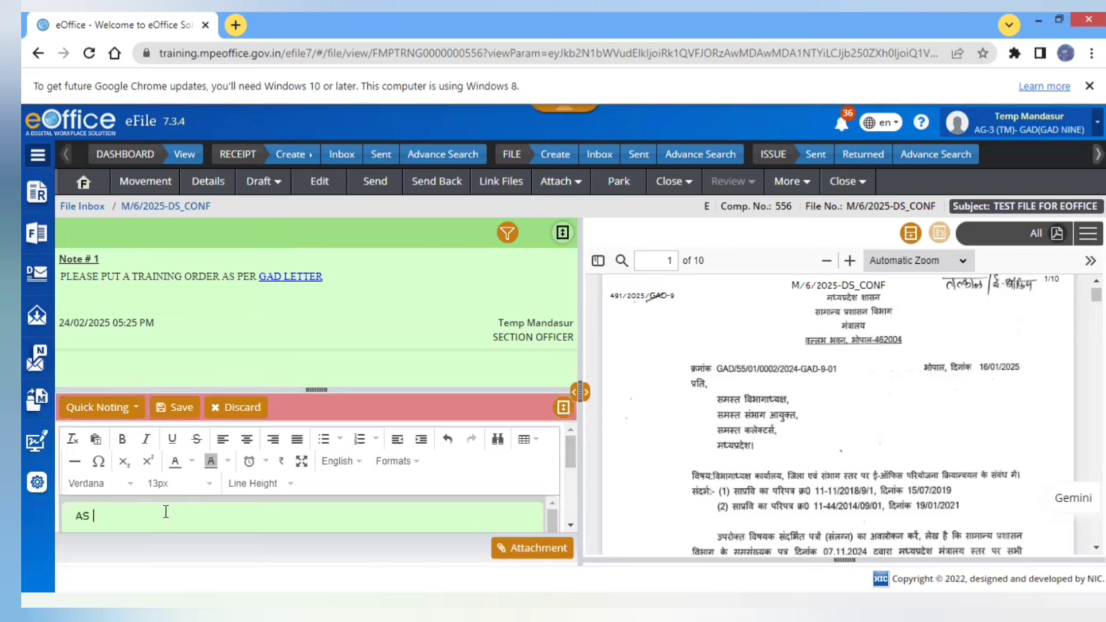
type("PER Y")
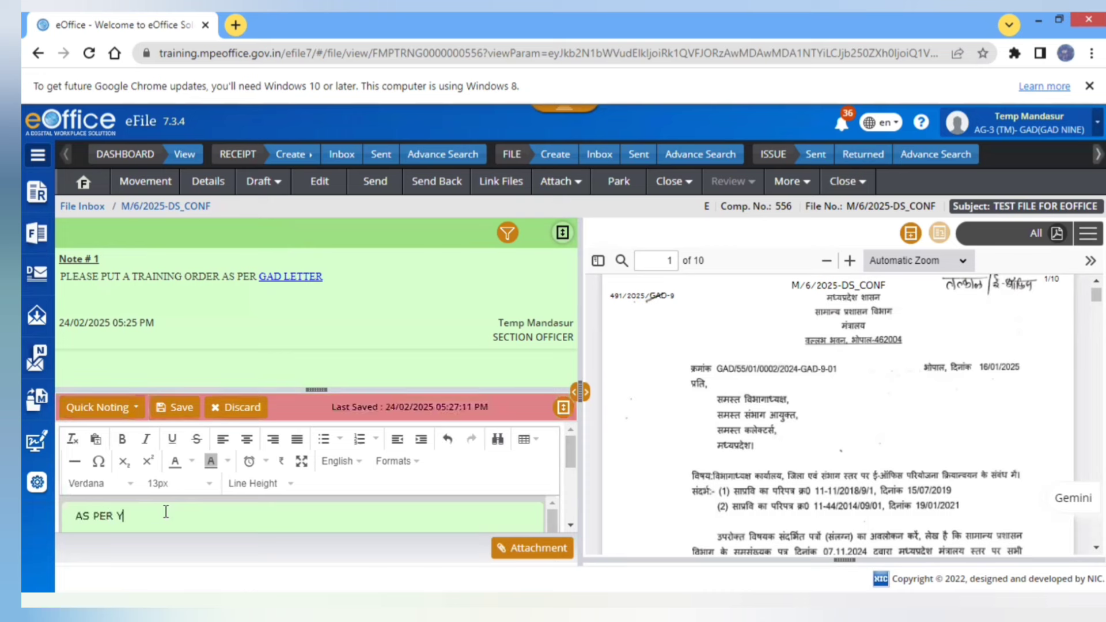
type("OUR NOTE")
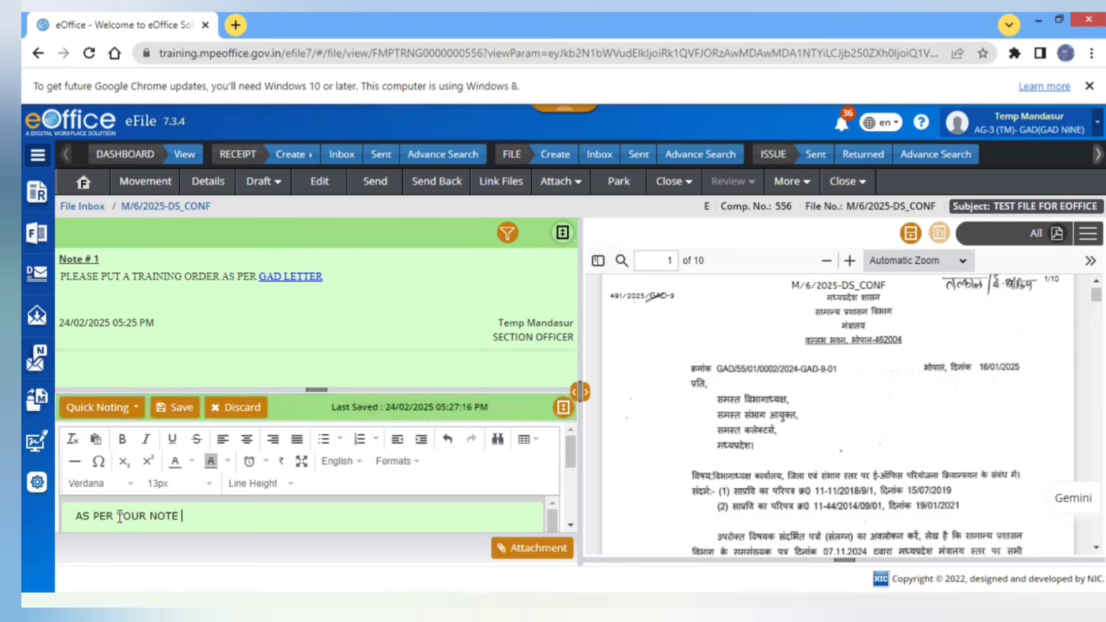
left_click_drag(117, 516, 193, 508)
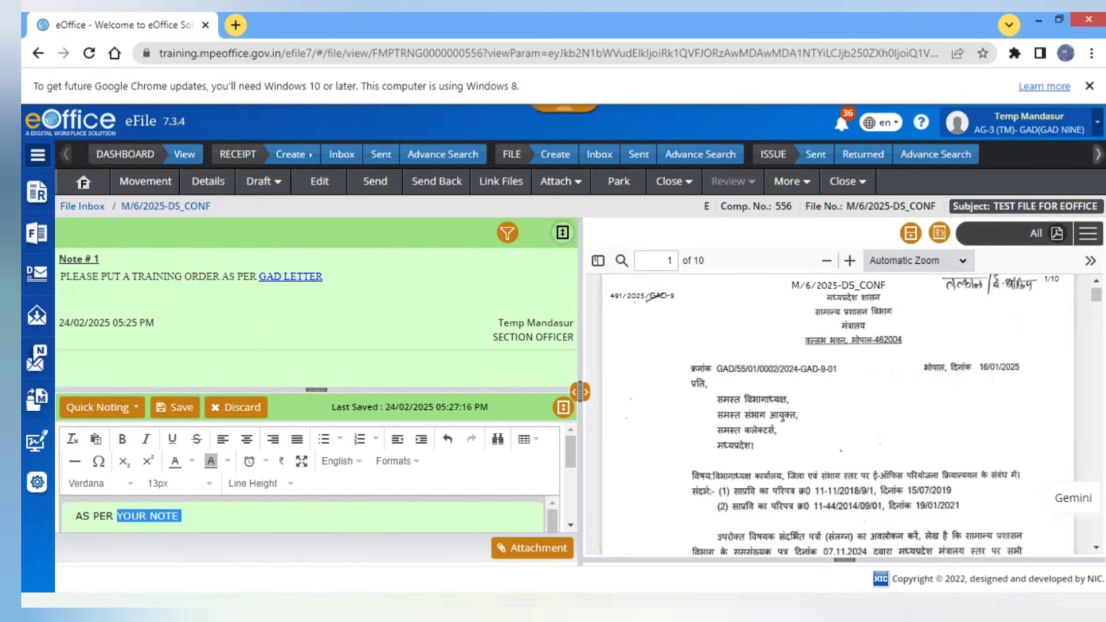
left_click(1087, 234)
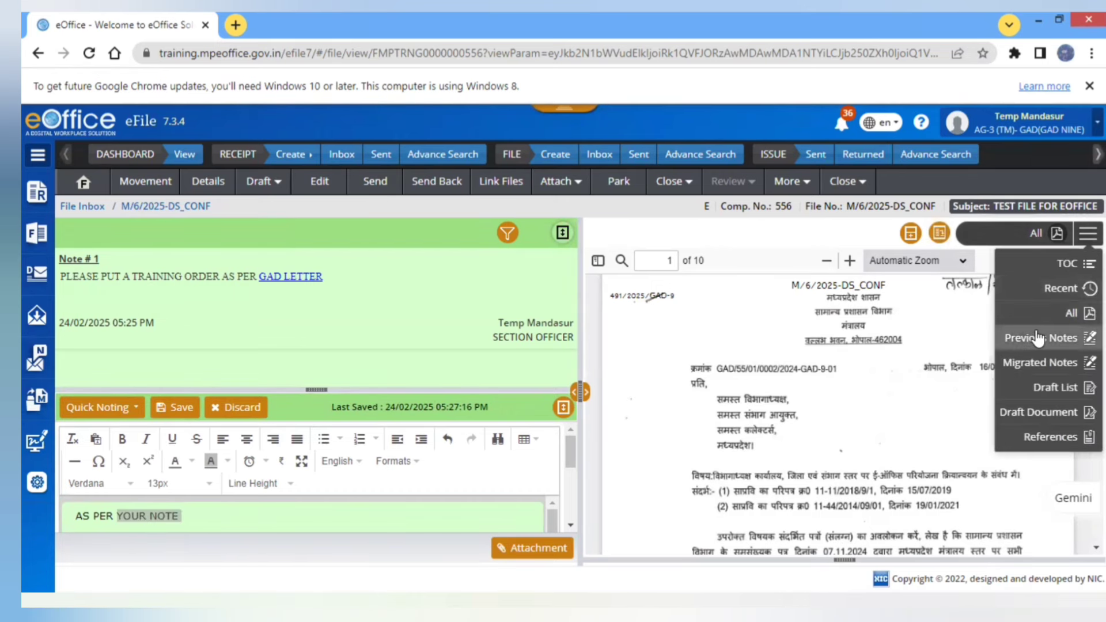
left_click(1044, 337)
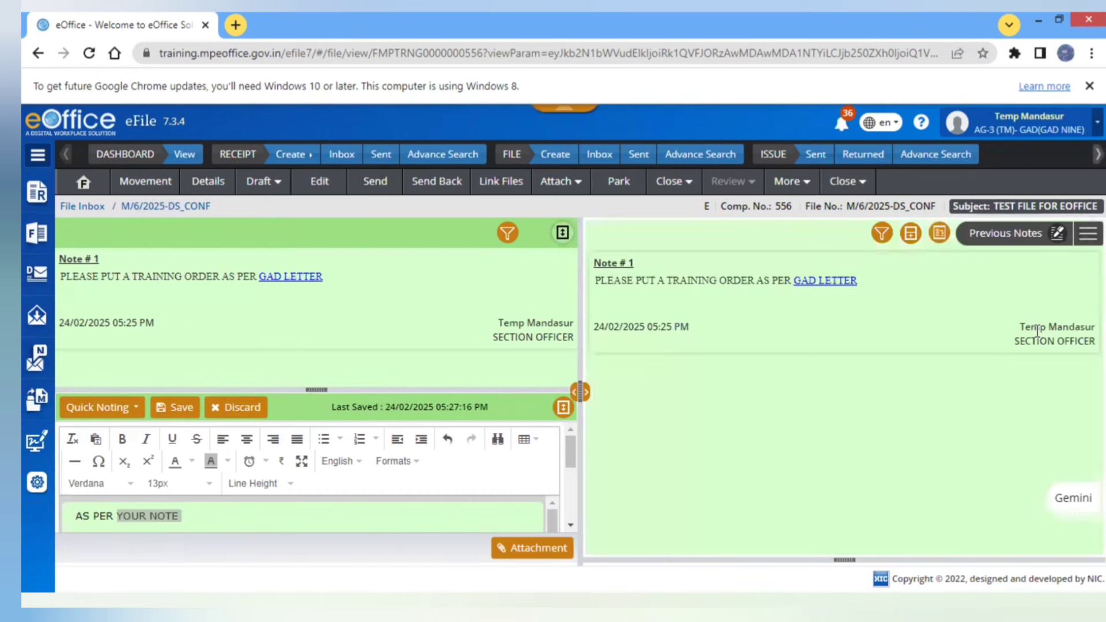
- Refer the selected YOUR NOTE to Note # 1
right_click(767, 302)
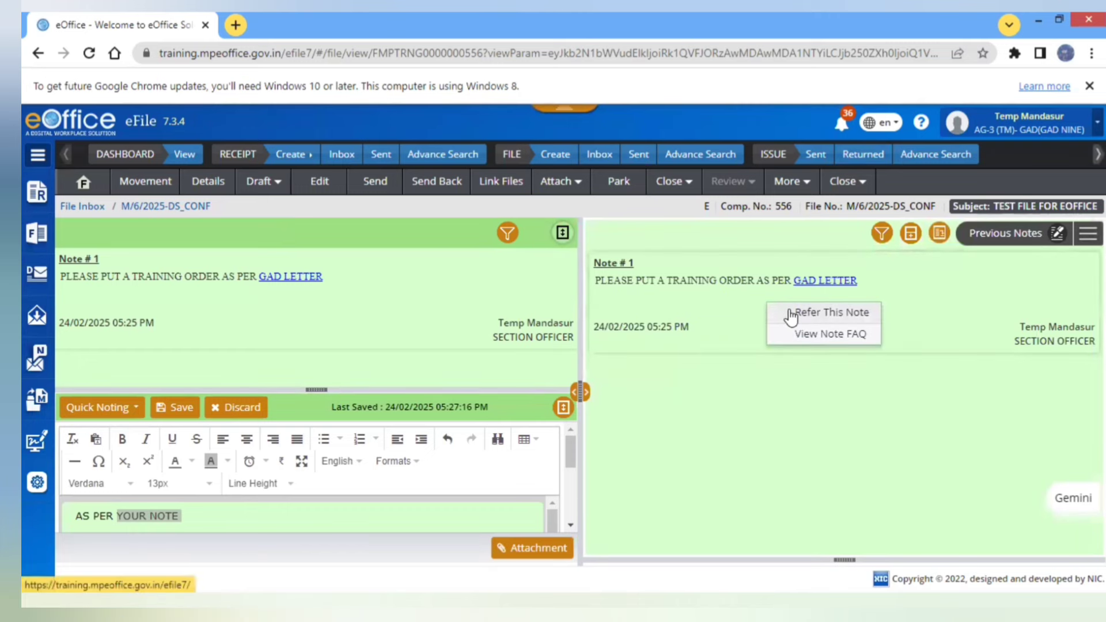
left_click(941, 234)
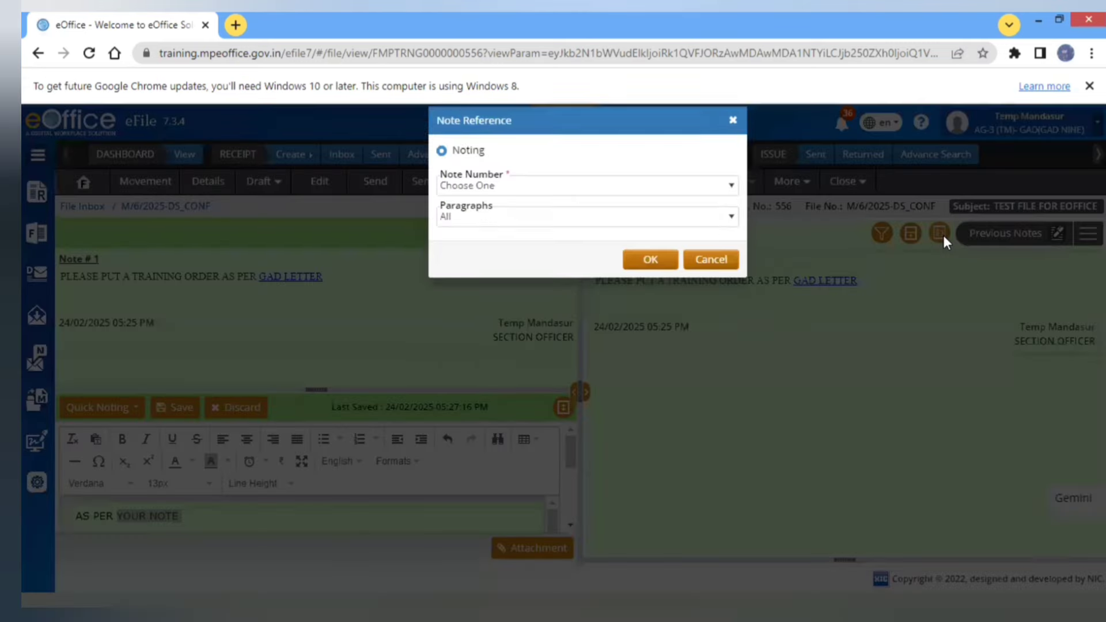
left_click(555, 210)
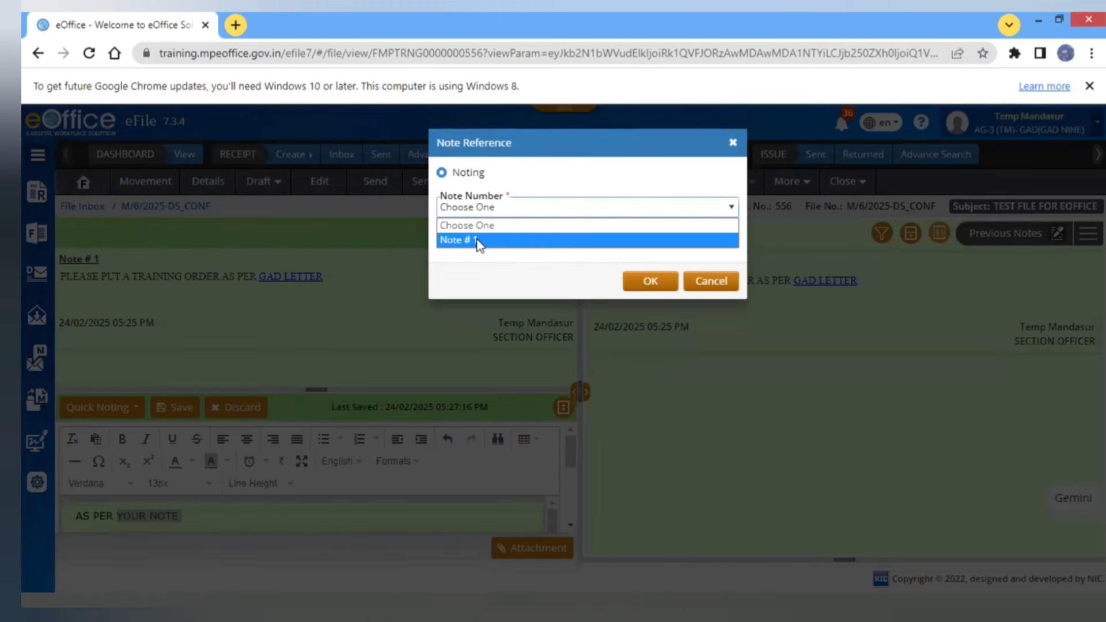
left_click(477, 241)
left_click(657, 283)
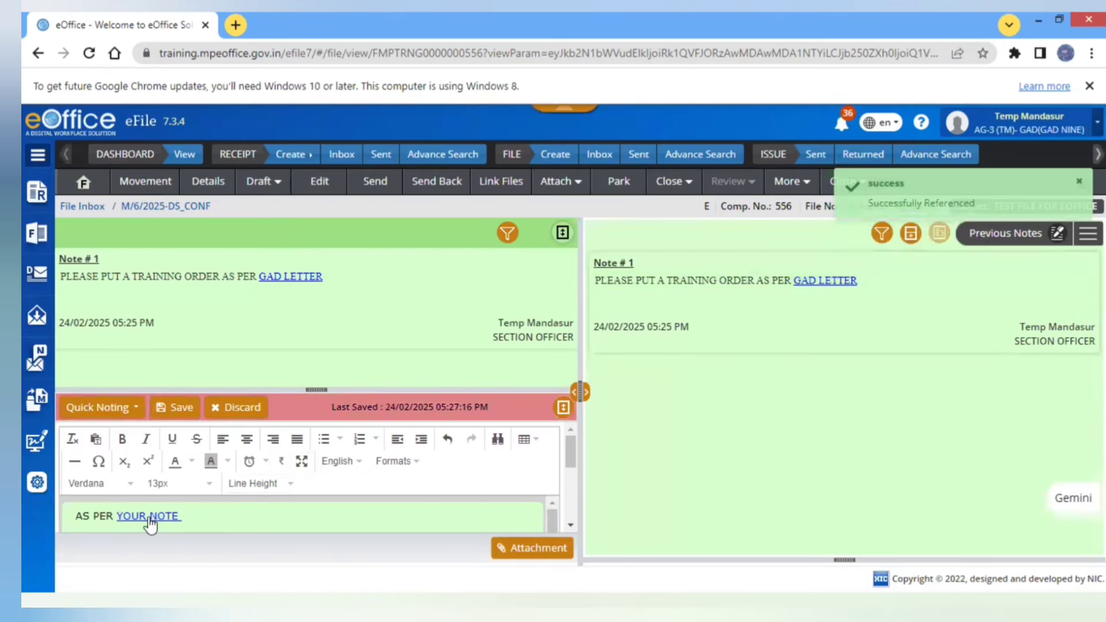
- Verify the link opens Note # 1, close the preview, and continue typing on a new line
left_click(147, 517)
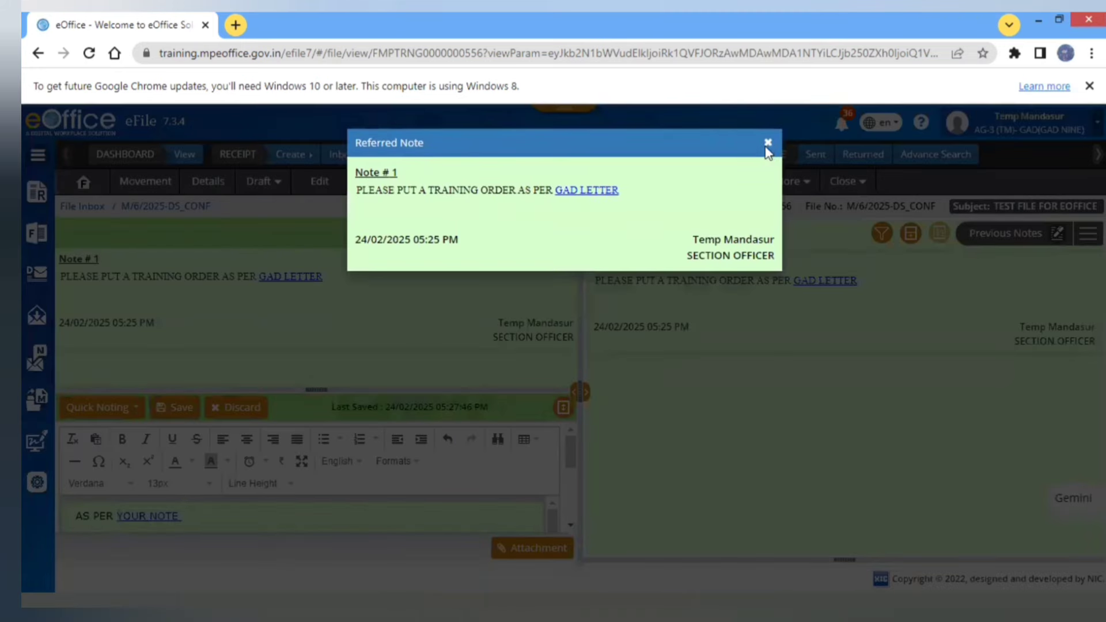
left_click(767, 145)
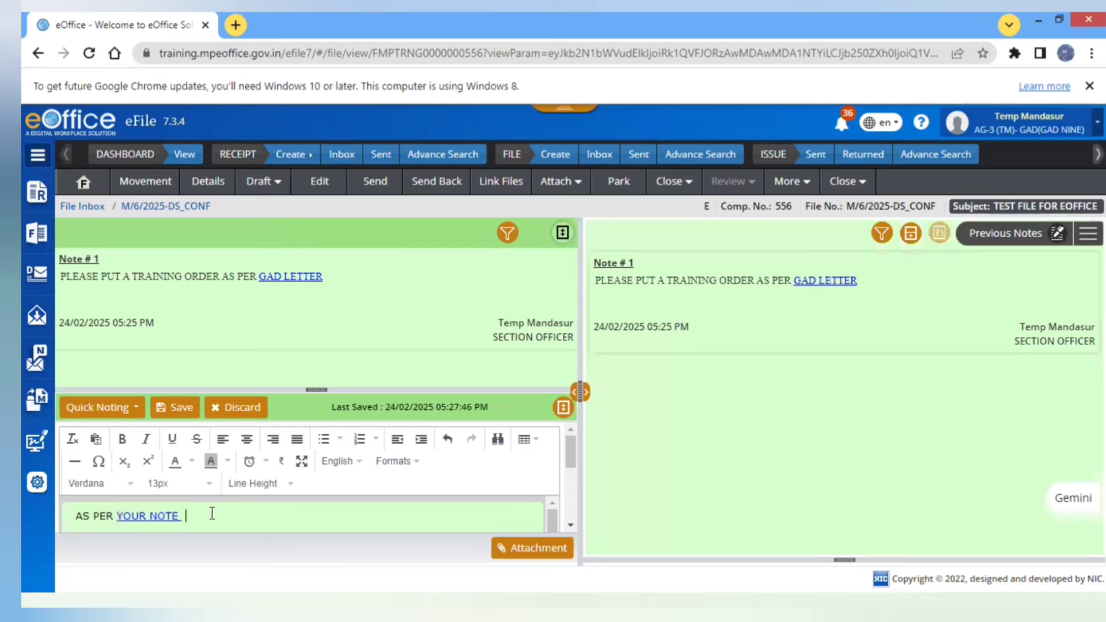
type("PLEAS")
key("BackSpace")
key("BackSpace")
key("BackSpace")
key("BackSpace")
key("BackSpace")
key("BackSpace")
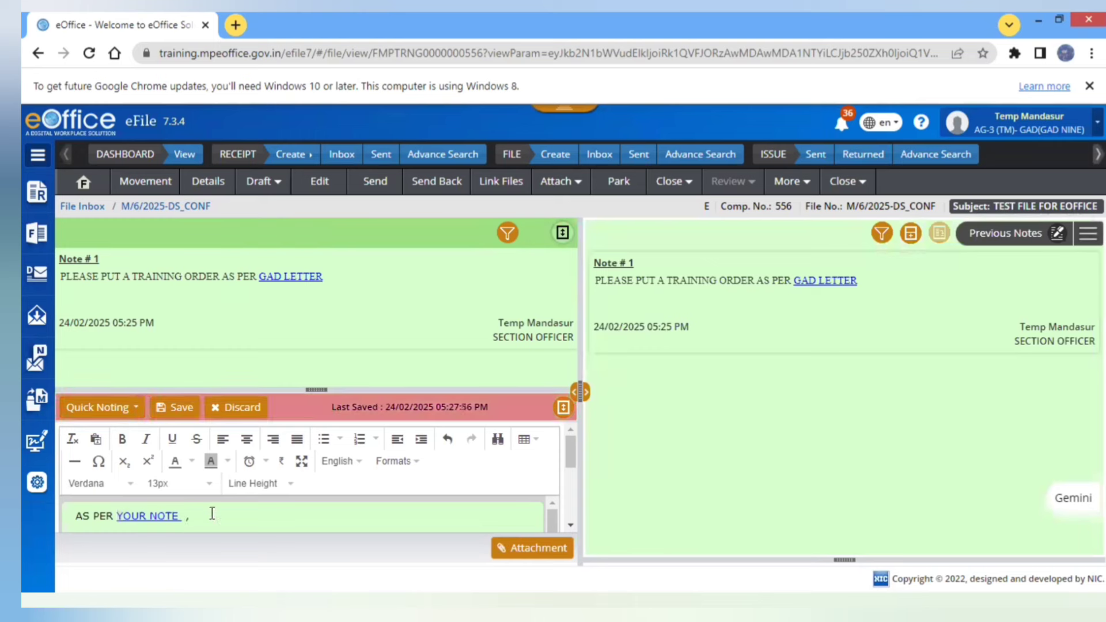
key("Return")
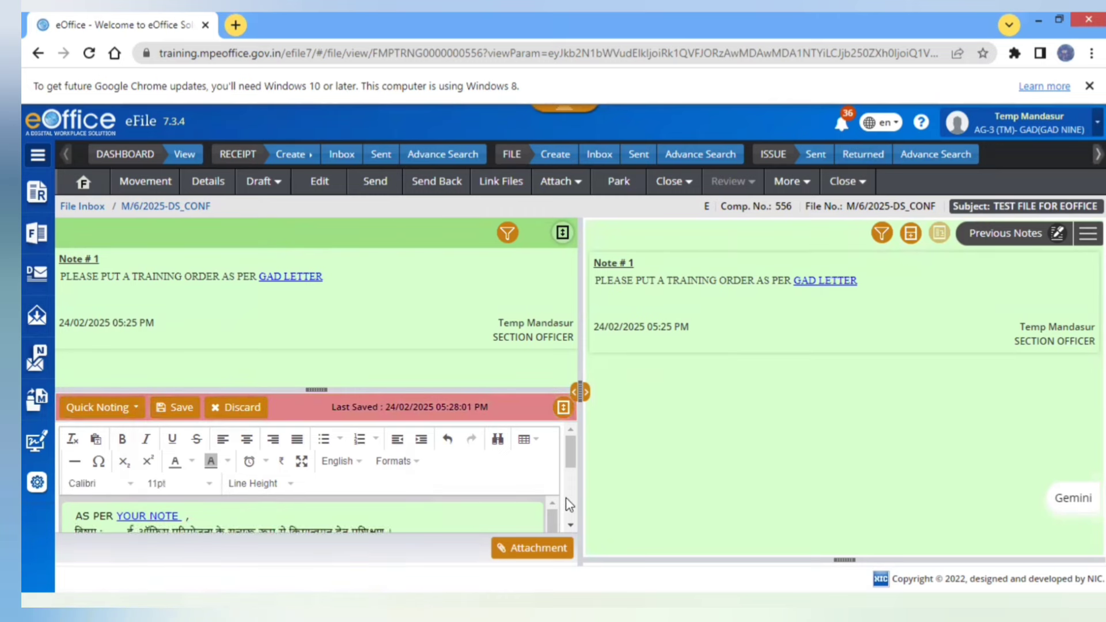
- Widen the note editor pane, scroll through the note, and bring up the Draft menu
scroll(569, 503, "down", 3)
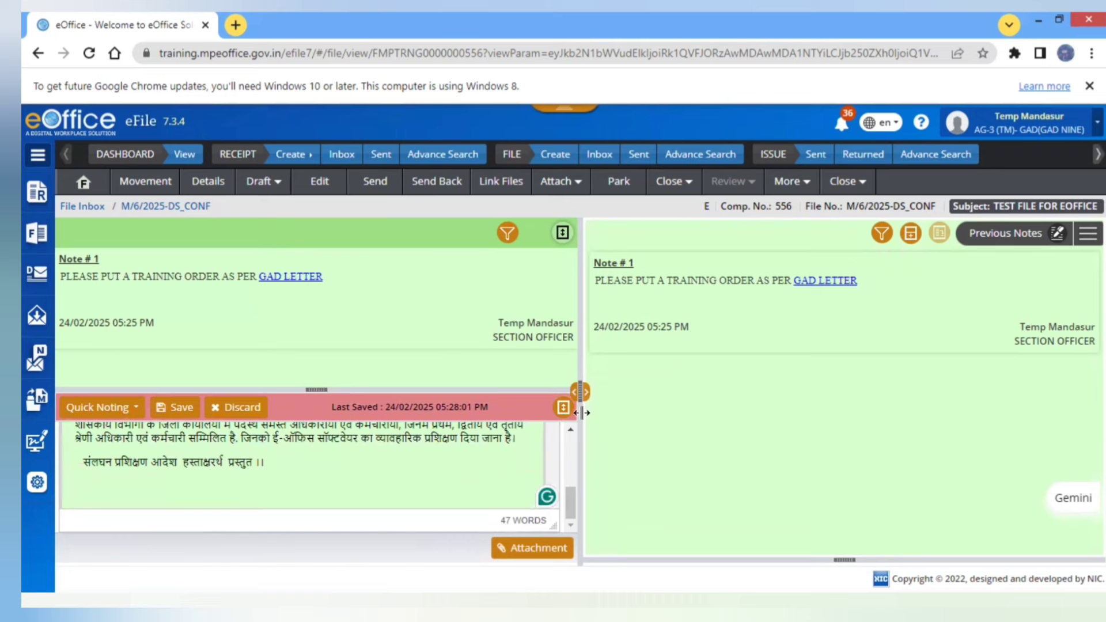
left_click_drag(582, 418, 805, 415)
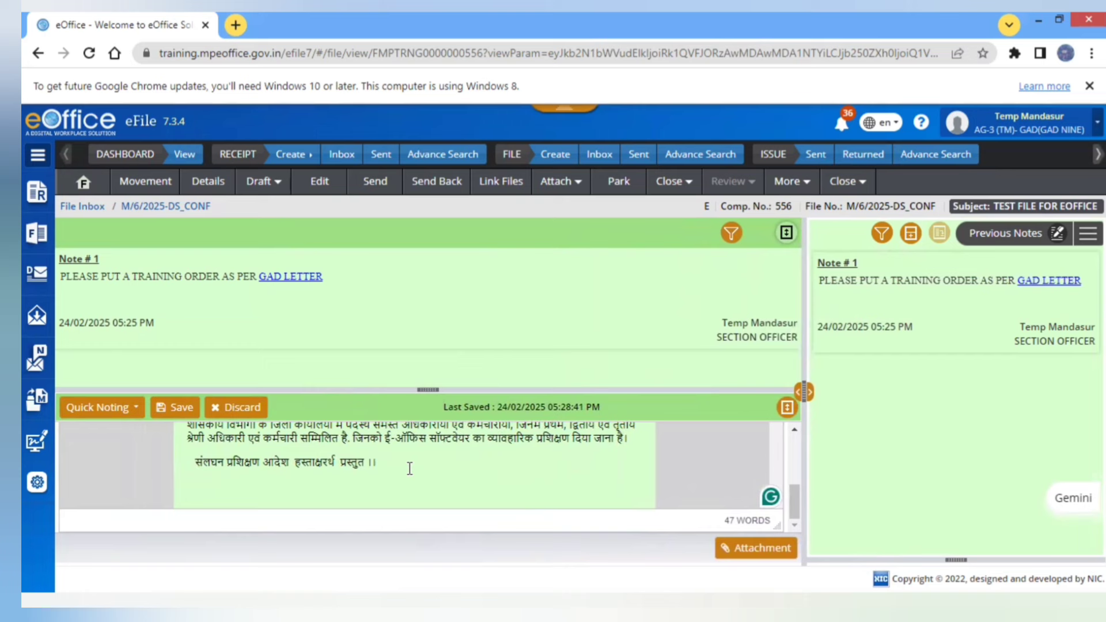
scroll(410, 468, "up", 2)
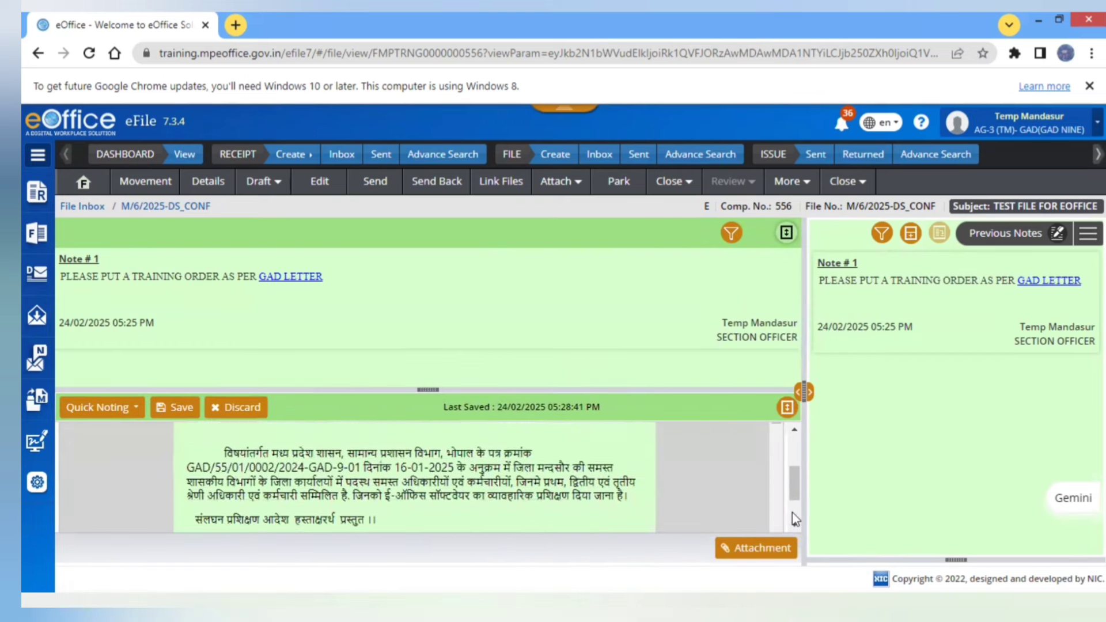
scroll(410, 468, "down", 2)
scroll(800, 470, "up", 3)
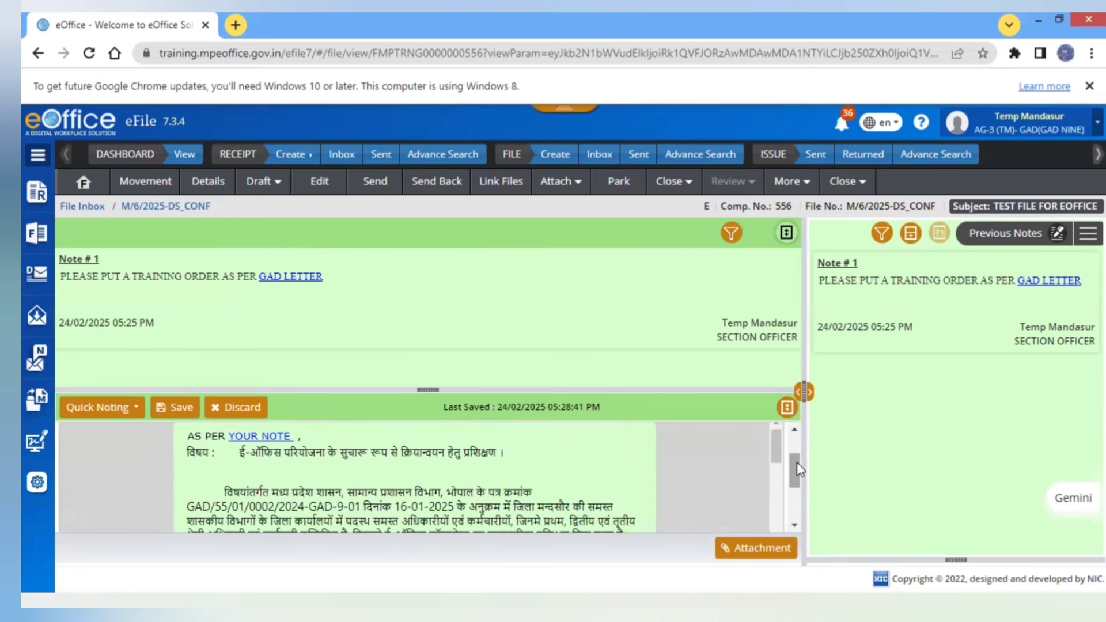
left_click(276, 196)
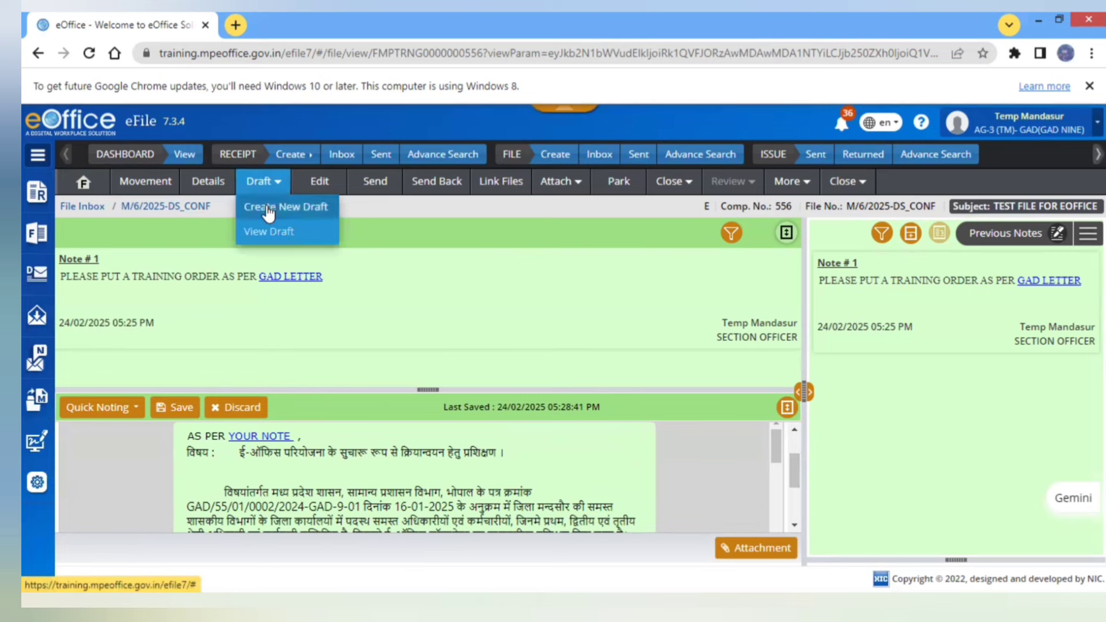
- Create a new letter draft and paste in the prepared Hindi training-order text
left_click(269, 209)
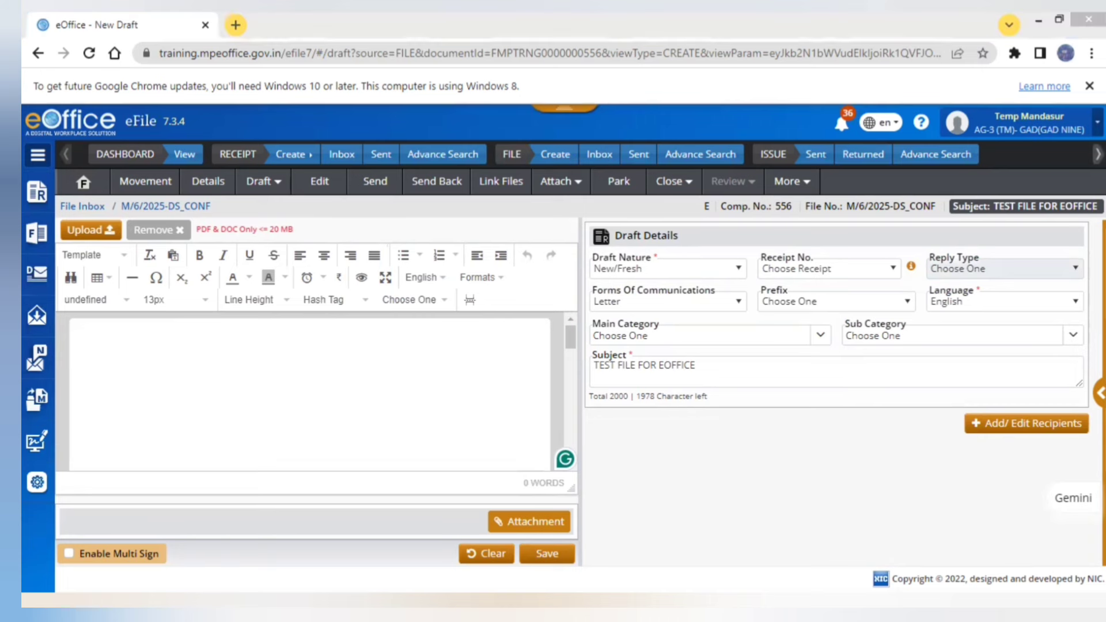
key("ctrl+v")
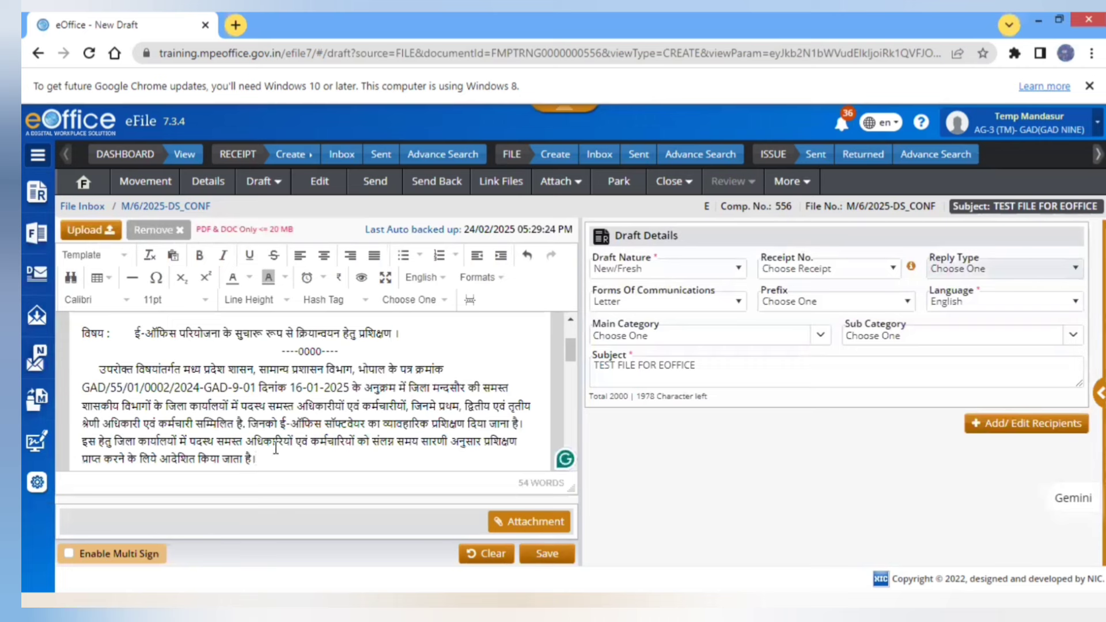
key("Return")
key("Return")
key("Return")
key("Return")
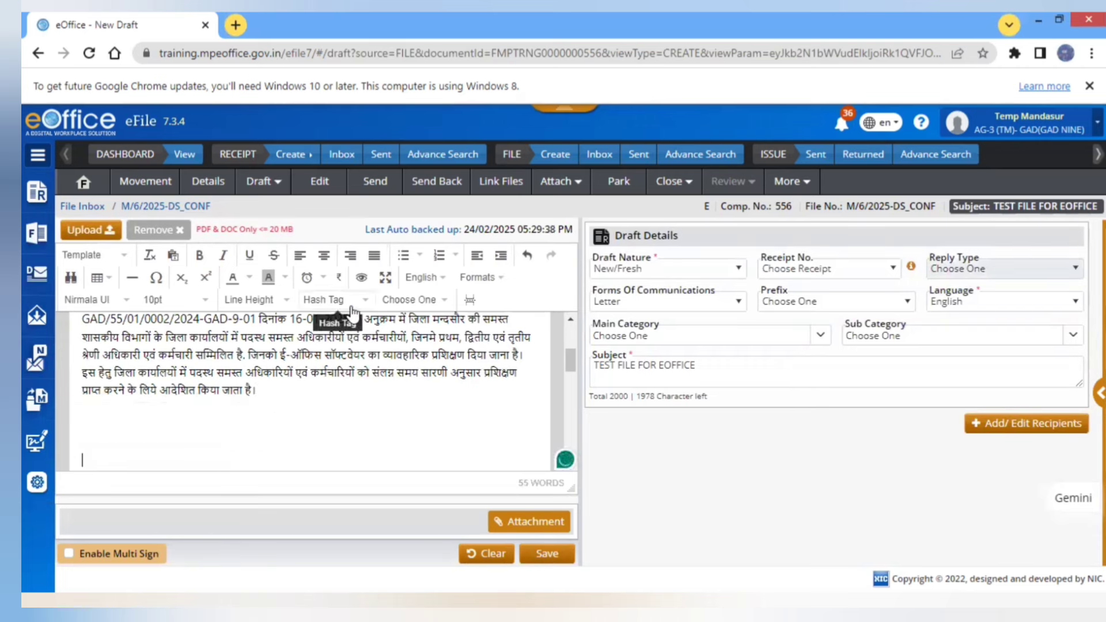
- Add #ApprovedByName#, #ApprovedByDesignation#, #ApprovedBySectionName# and #ApprovedByEmail# placeholders on separate lines
left_click(352, 311)
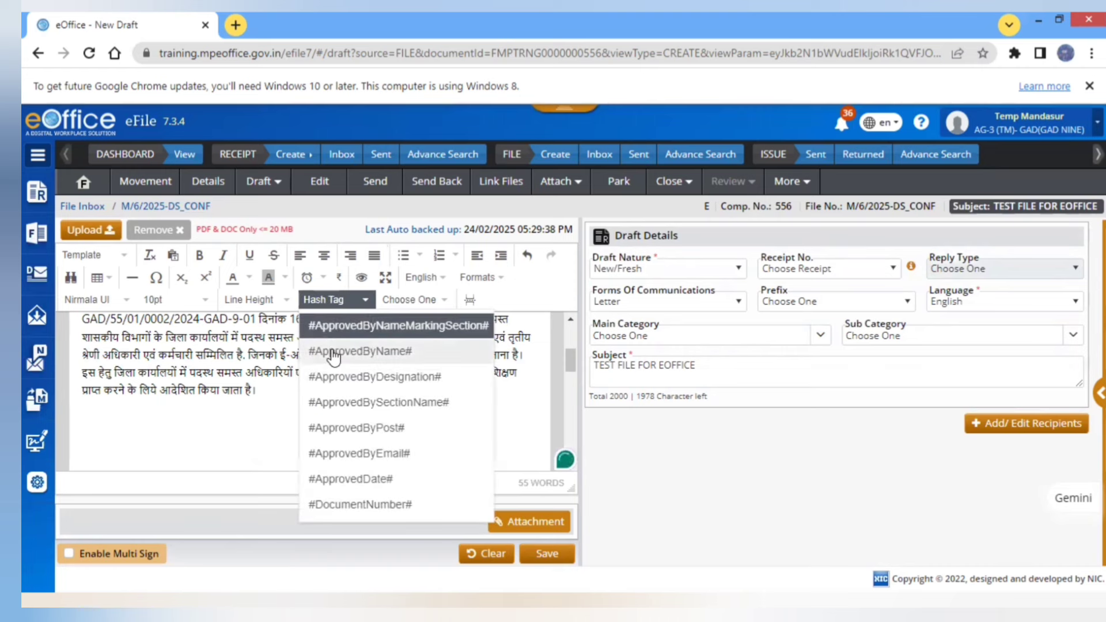
left_click(333, 353)
key("Return")
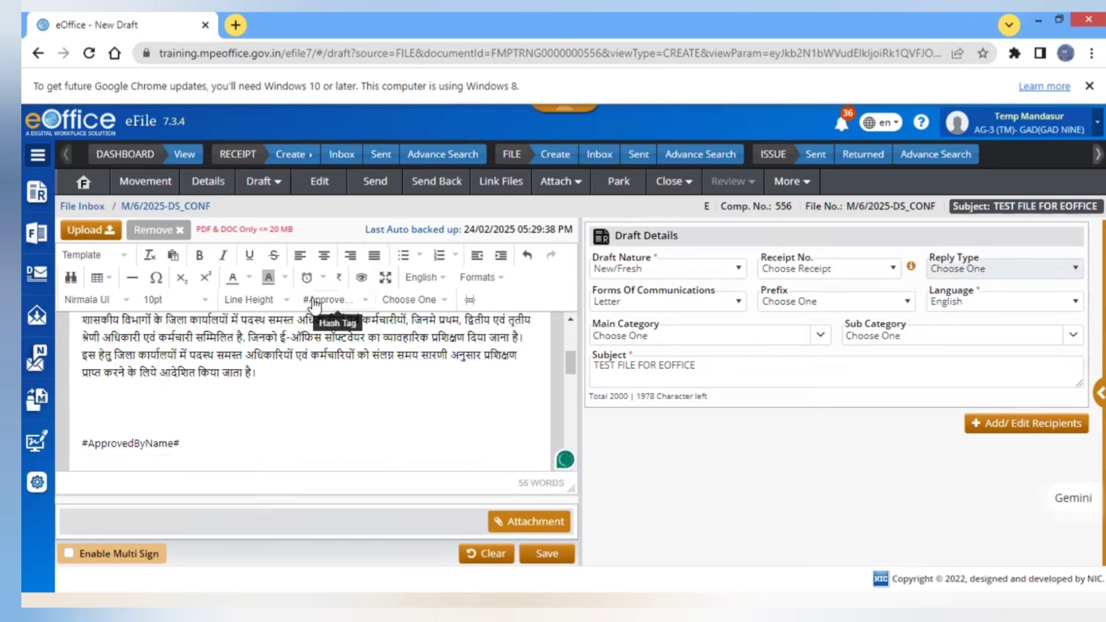
left_click(320, 299)
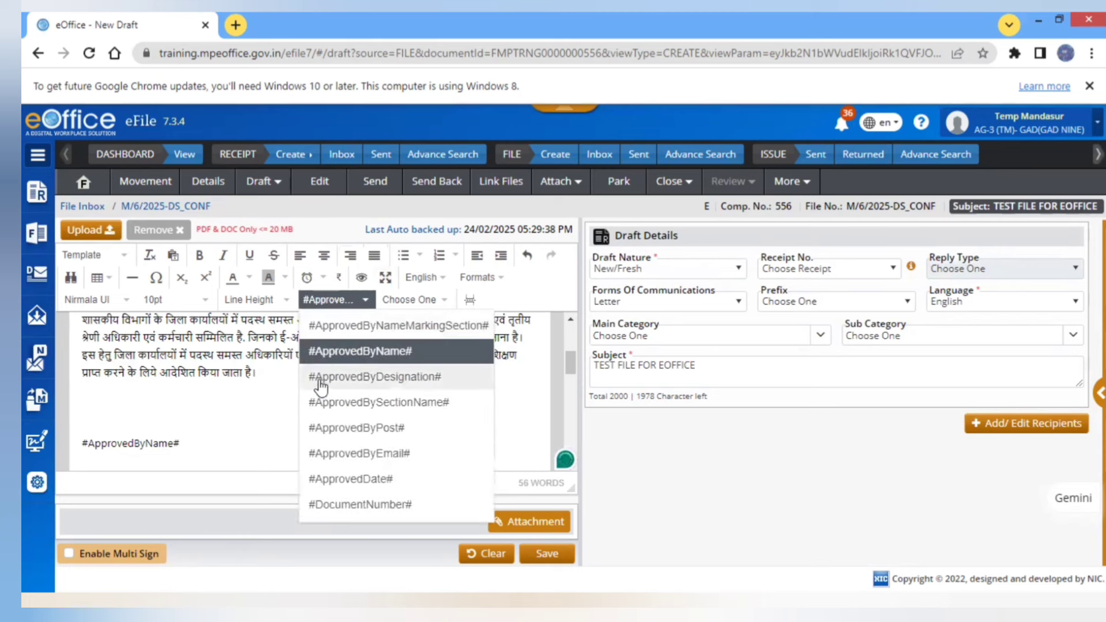
left_click(320, 380)
key("Return")
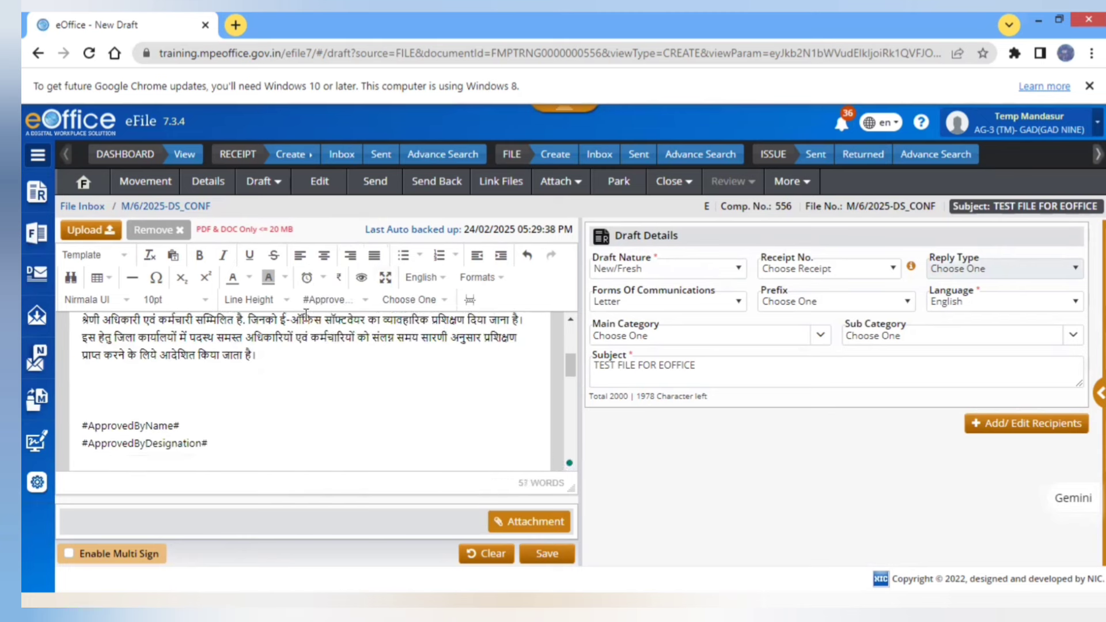
left_click(332, 302)
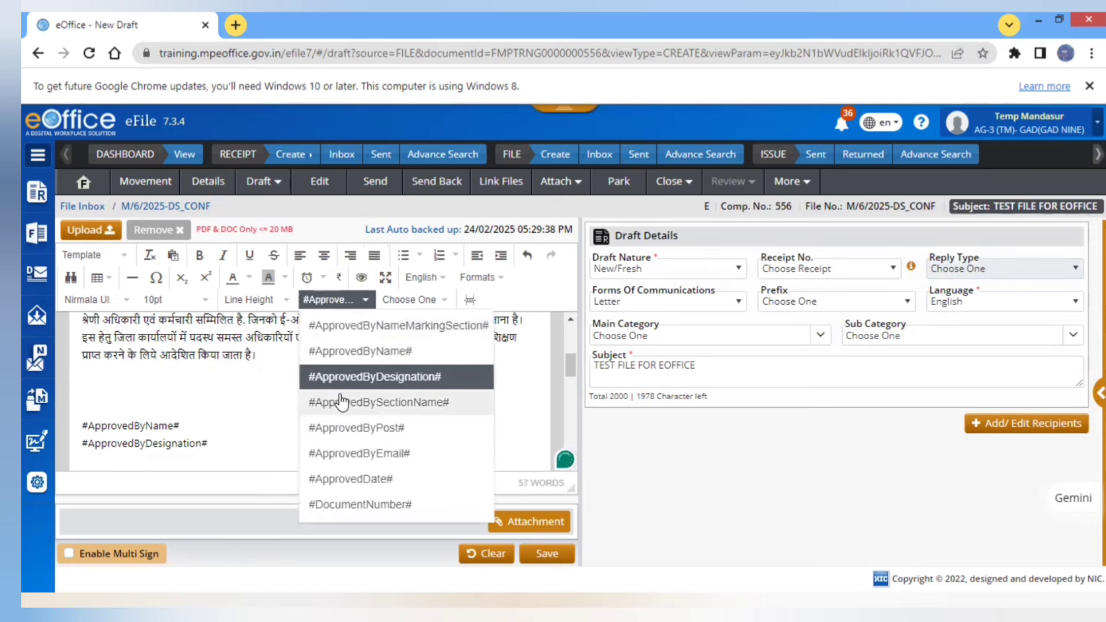
left_click(342, 402)
key("Return")
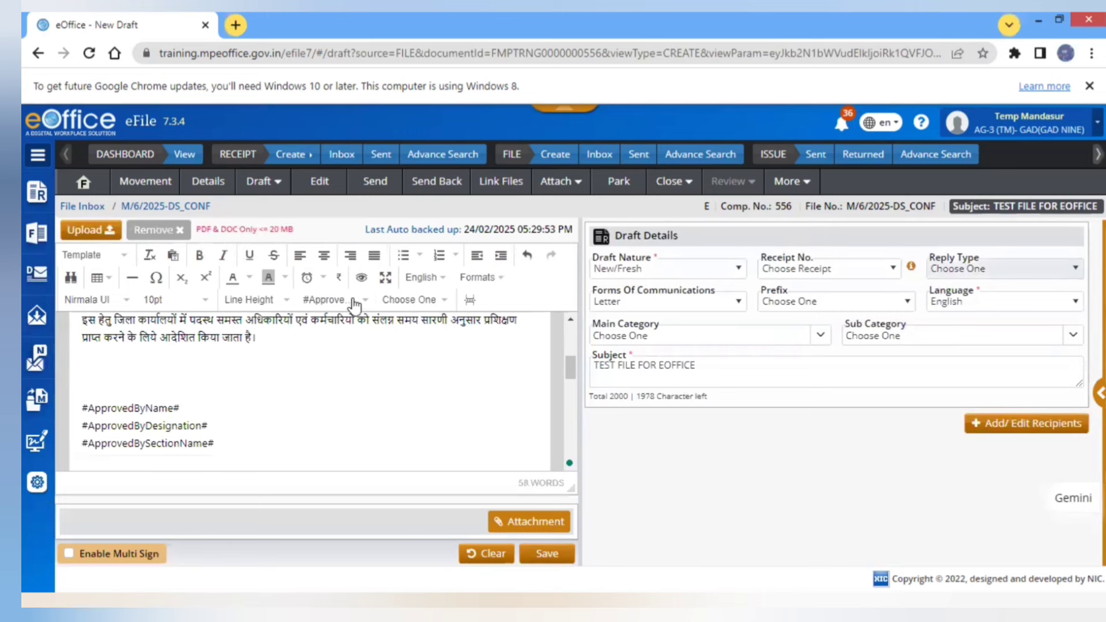
left_click(338, 304)
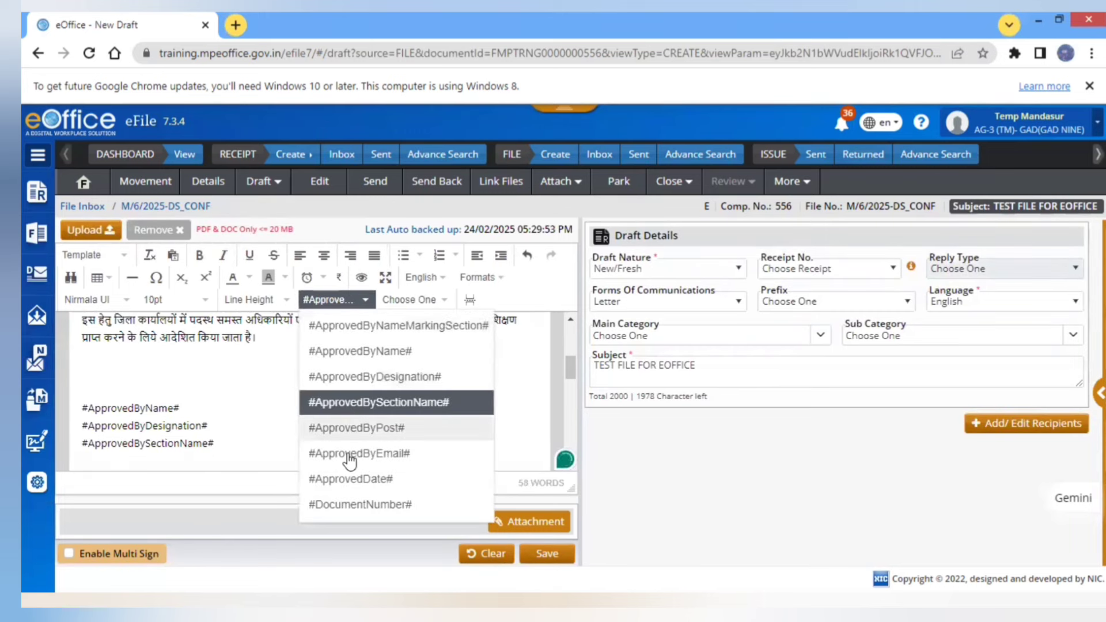
left_click(343, 455)
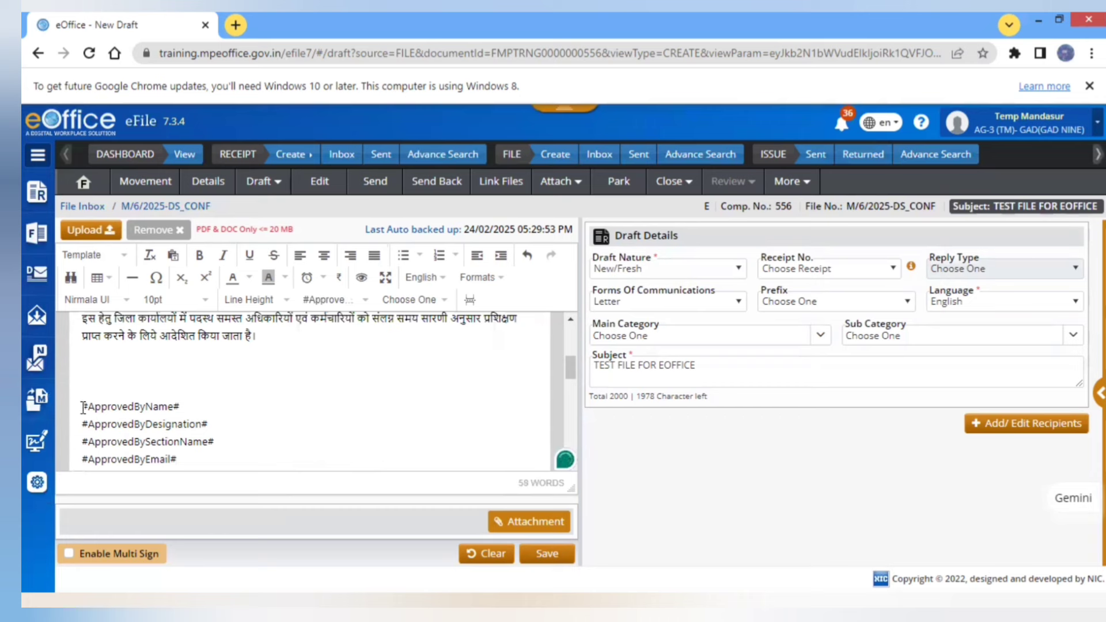
- Make the four approver placeholder lines right-aligned and bold
left_click_drag(83, 408, 177, 459)
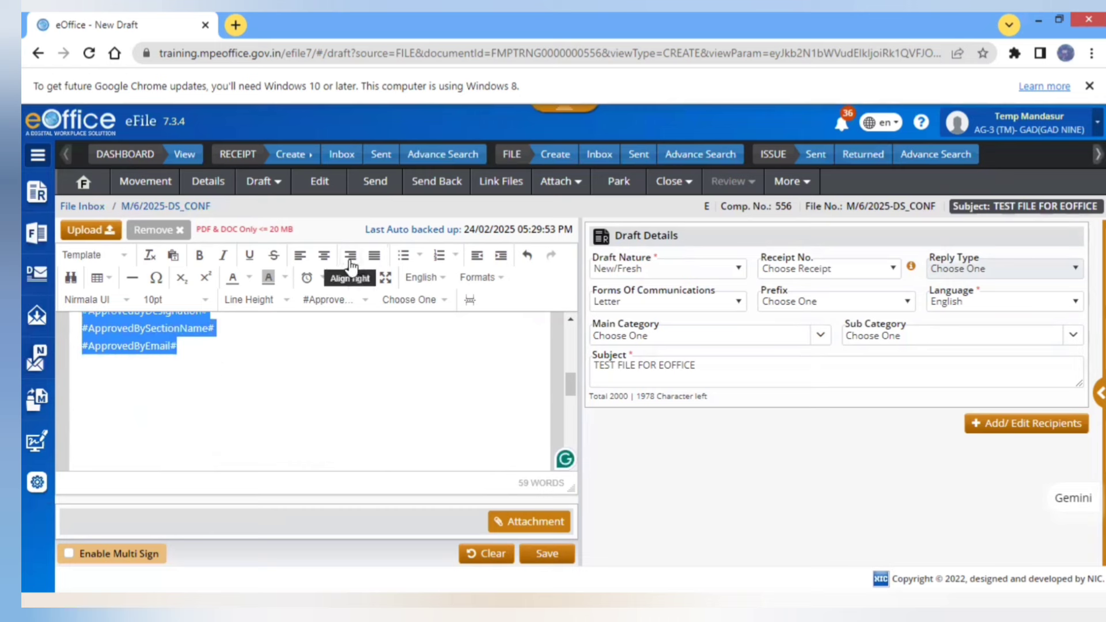
left_click(350, 257)
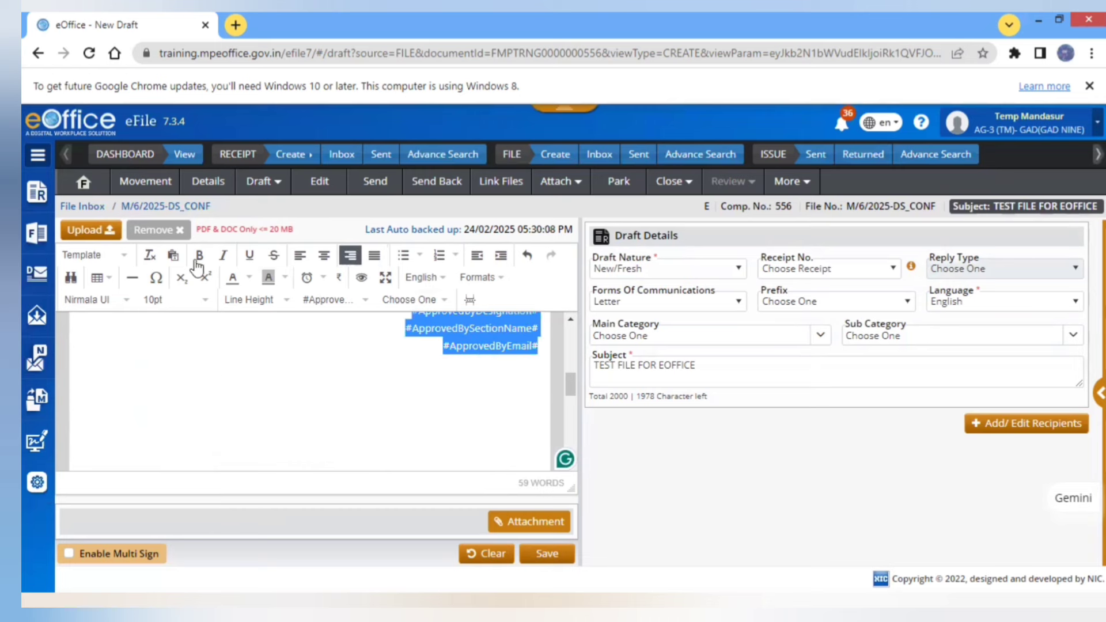
left_click(199, 256)
left_click(278, 374)
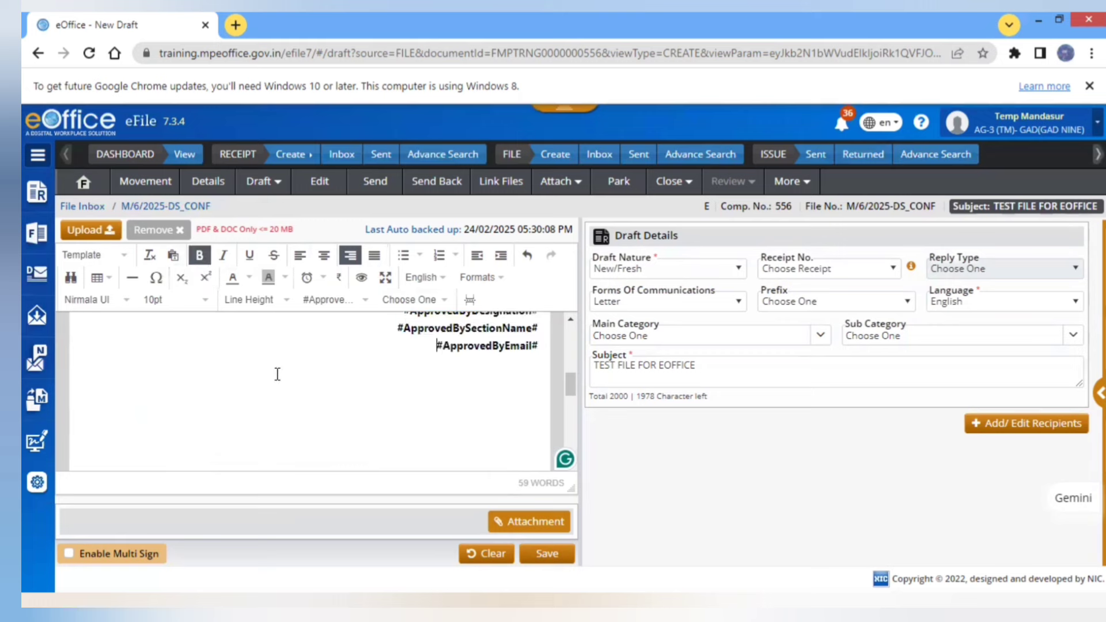
scroll(576, 346, "up", 5)
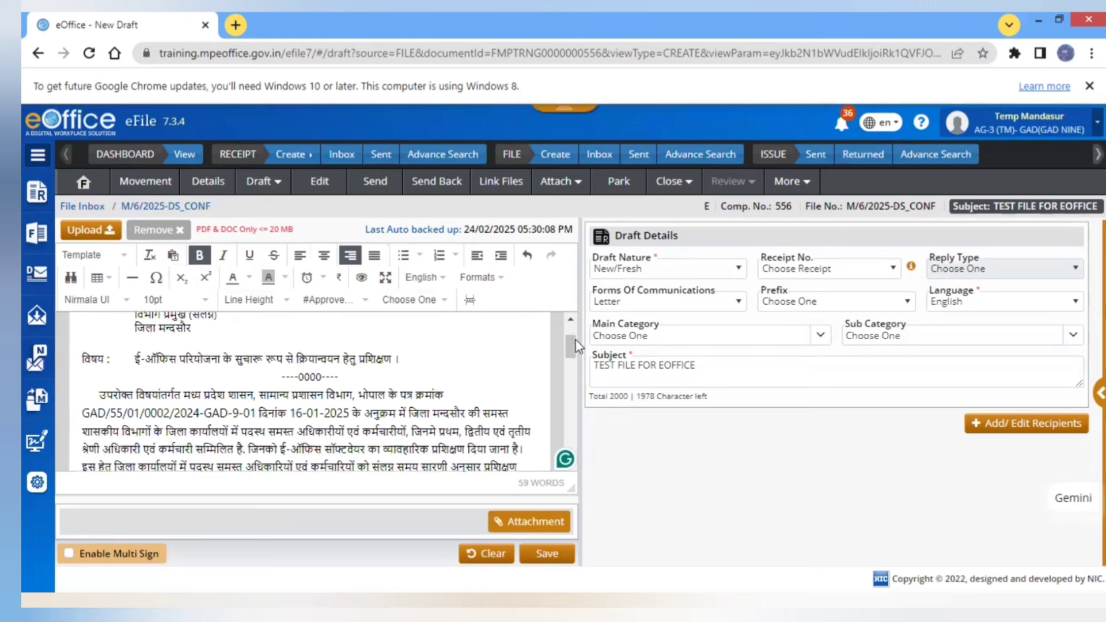
scroll(576, 345, "up", 3)
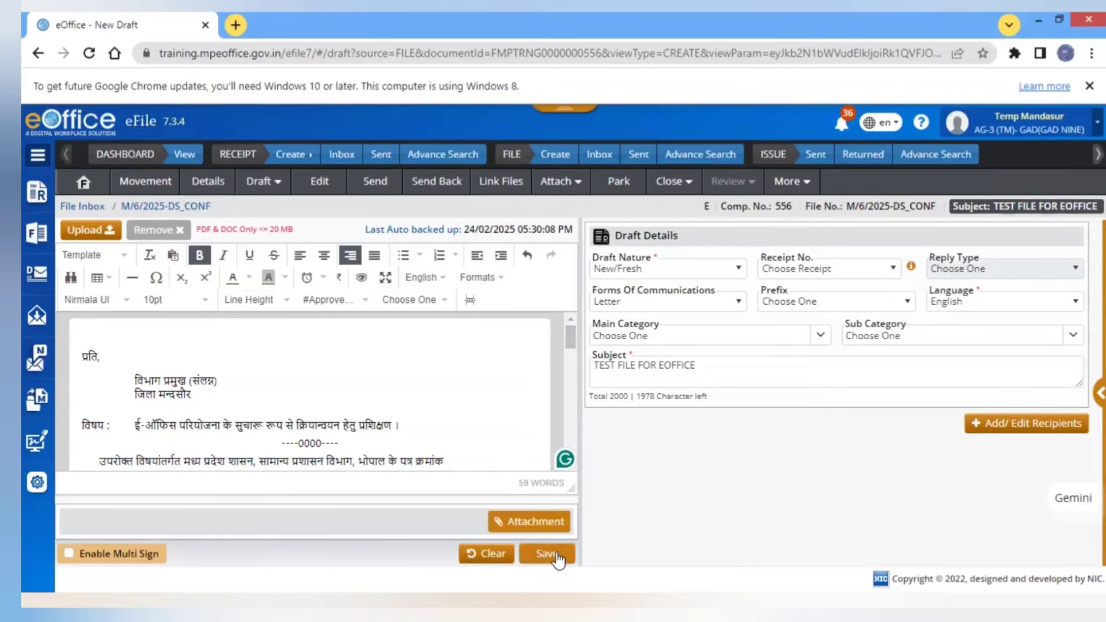
- Save the letter as draft DFA/396 and send file M/6/2025-DS_CONF back to the Section Officer
left_click(556, 555)
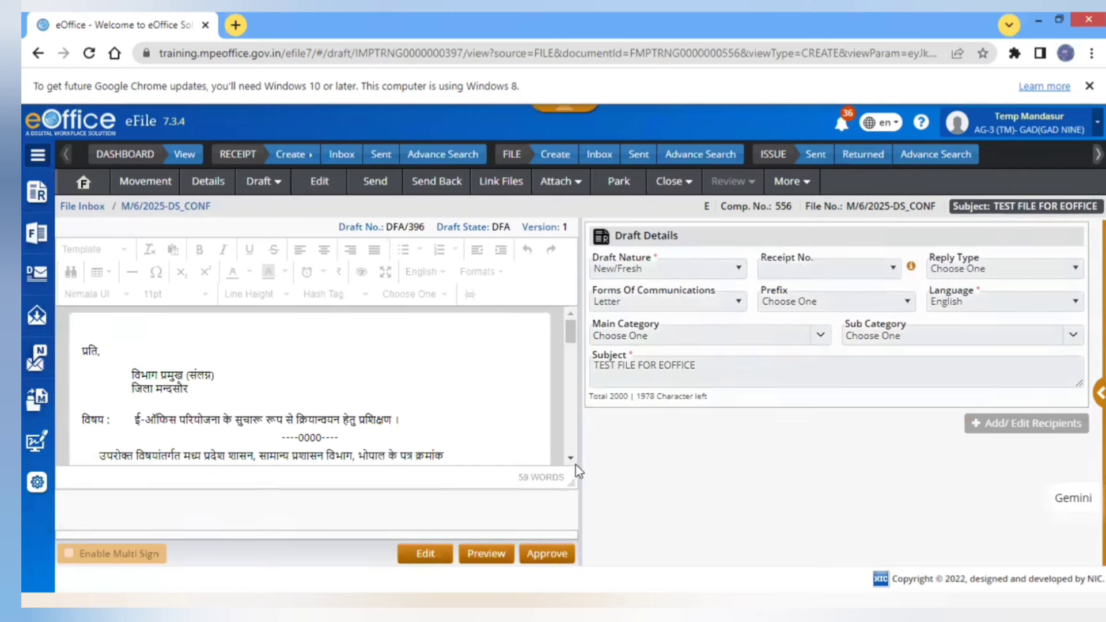
scroll(573, 464, "down", 5)
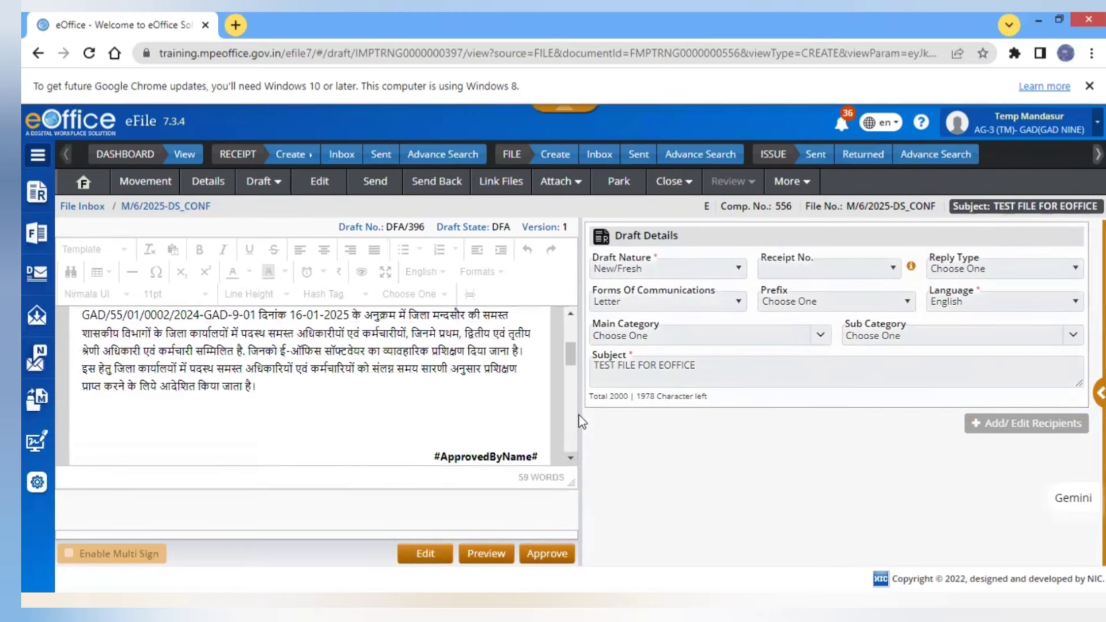
left_click_drag(576, 367, 575, 380)
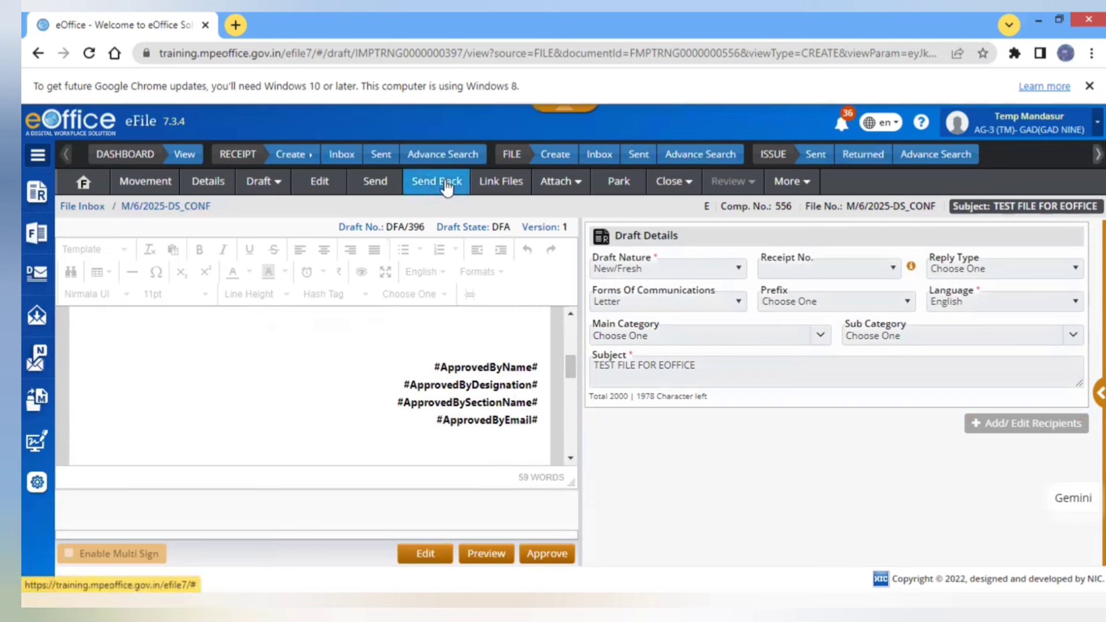
left_click(446, 186)
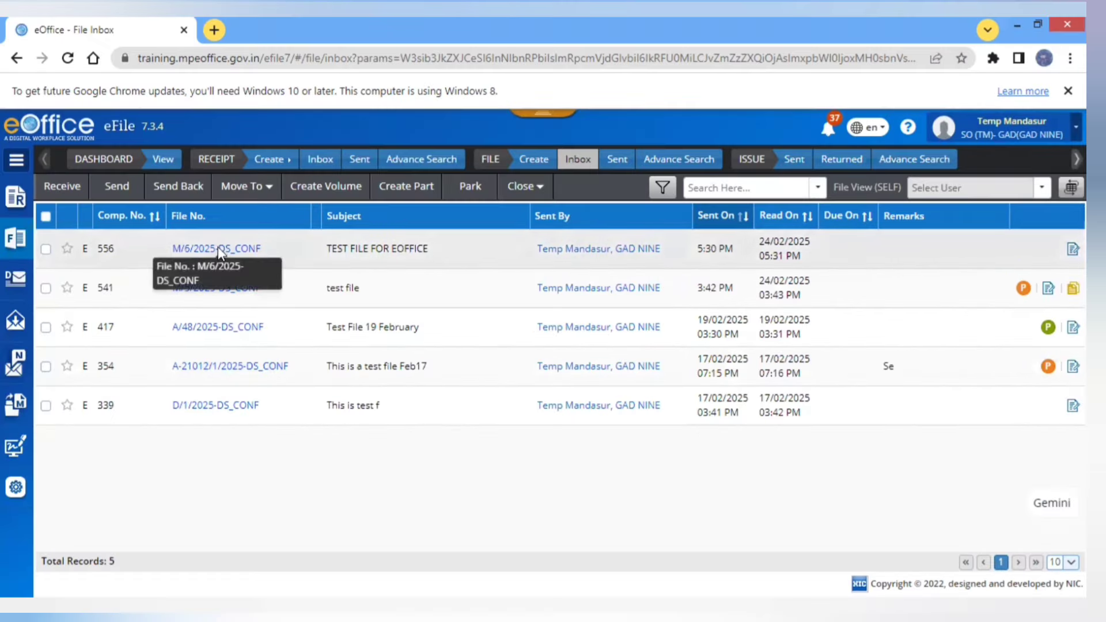
- Open M/6/2025-DS_CONF, check the YOUR NOTE and GAD LETTER references, and list drafts showing DFA/396
left_click(219, 249)
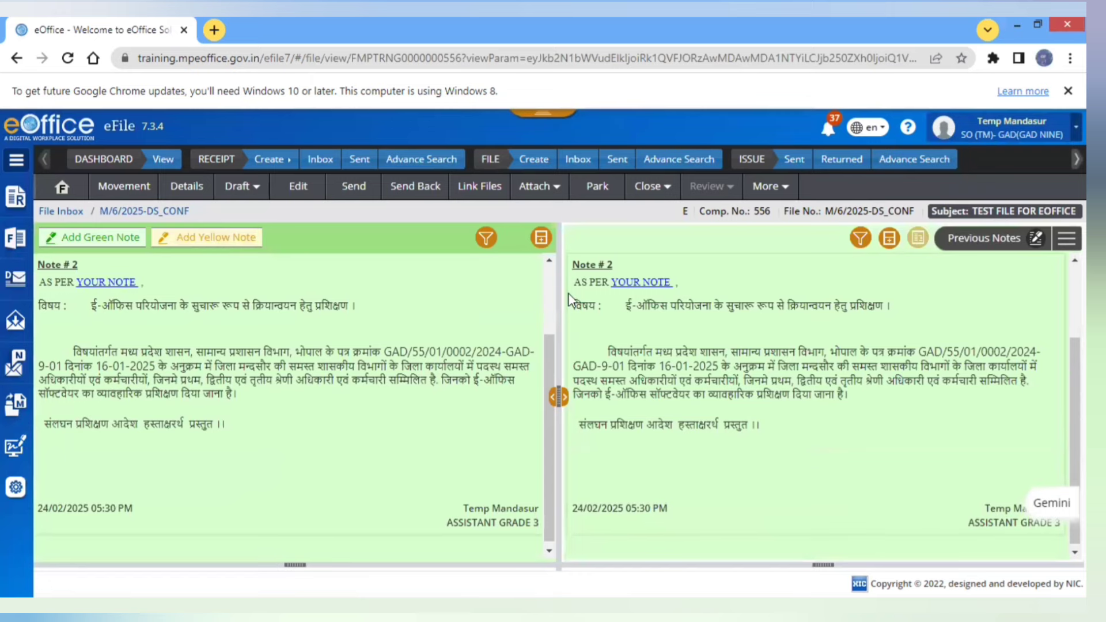
scroll(553, 294, "up", 3)
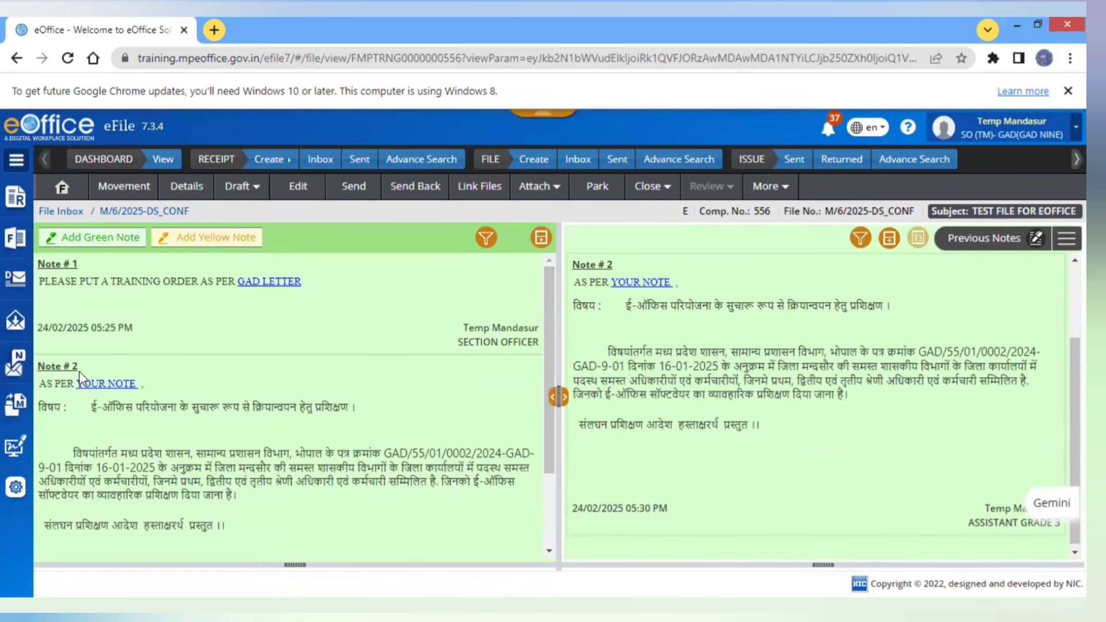
left_click(104, 385)
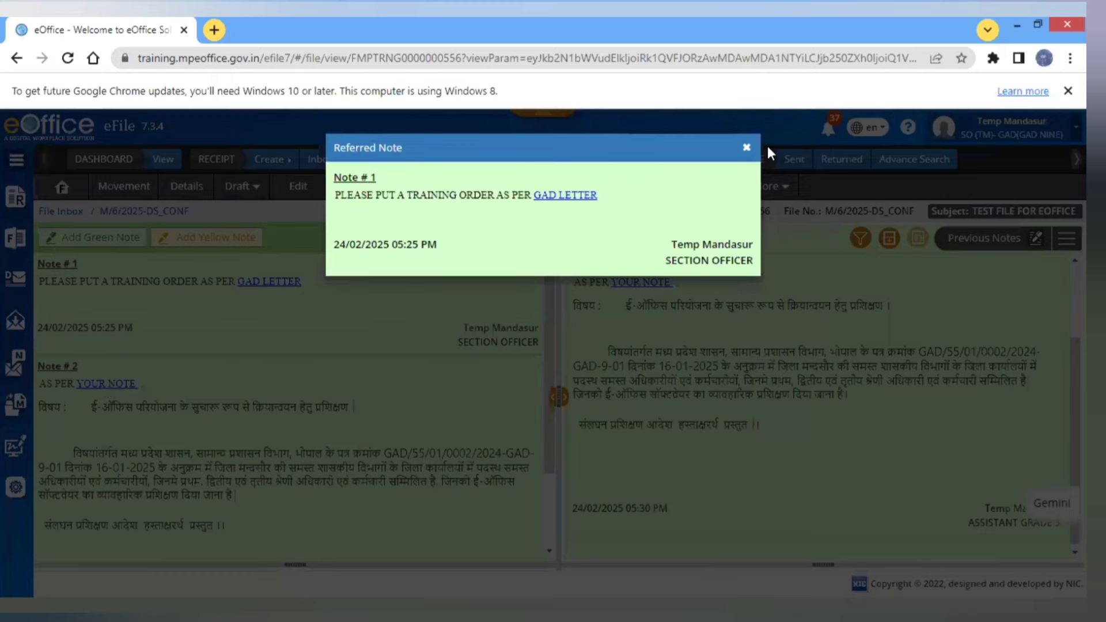
left_click(746, 151)
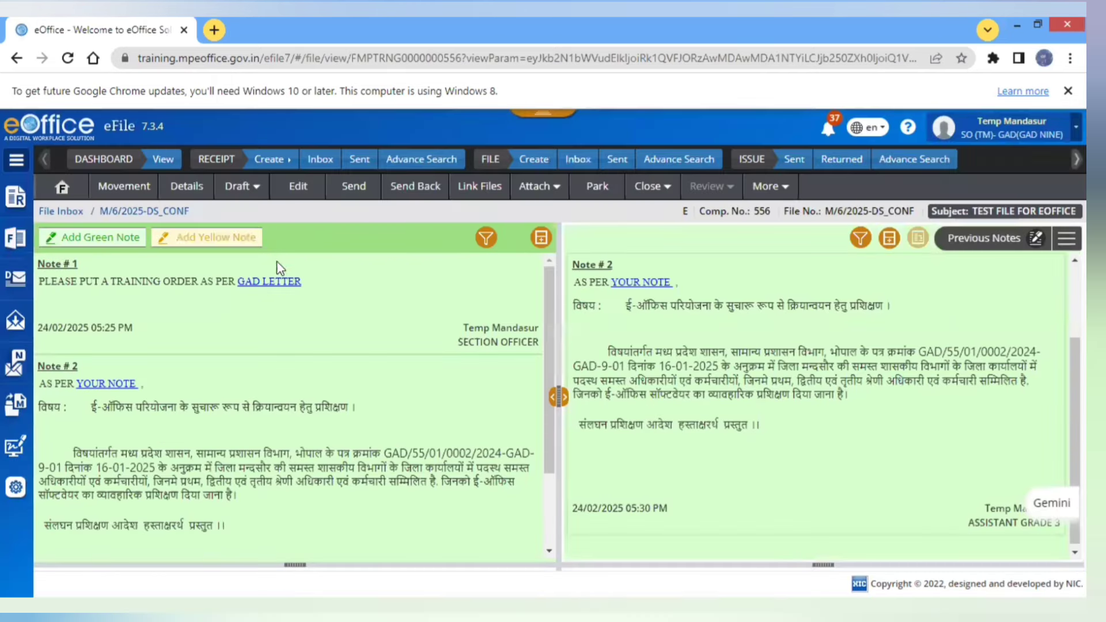
left_click(274, 280)
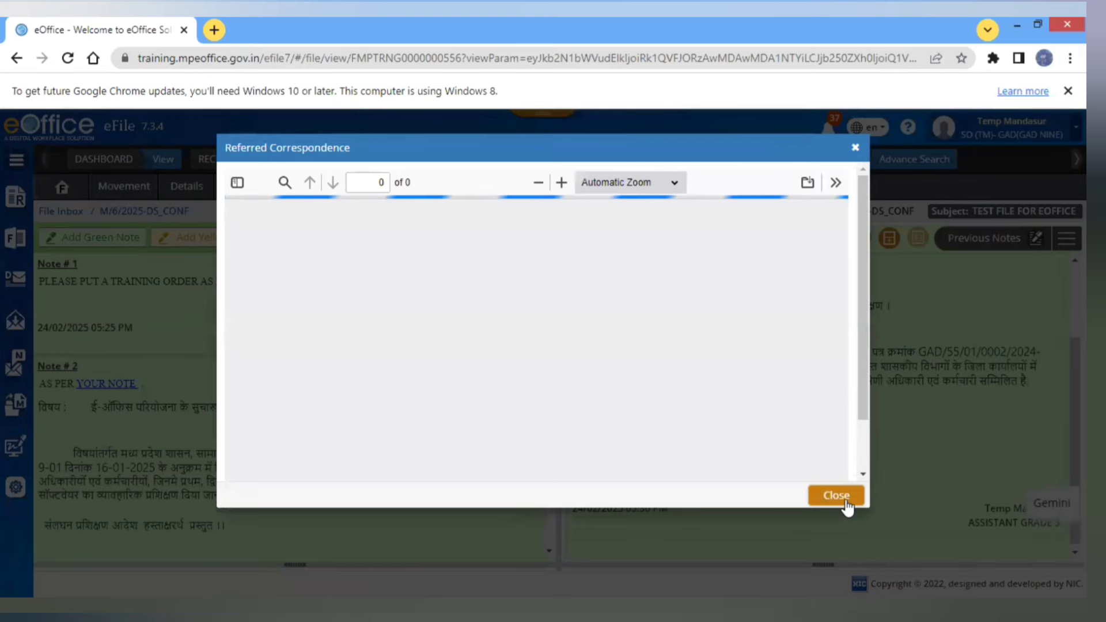
left_click(836, 495)
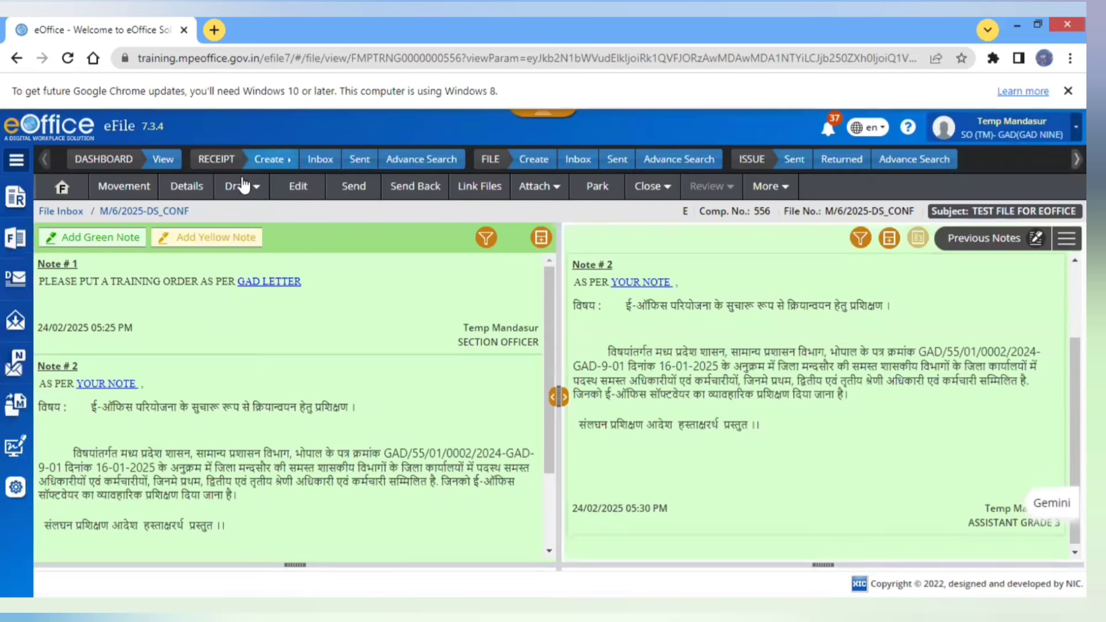
left_click(238, 186)
left_click(241, 237)
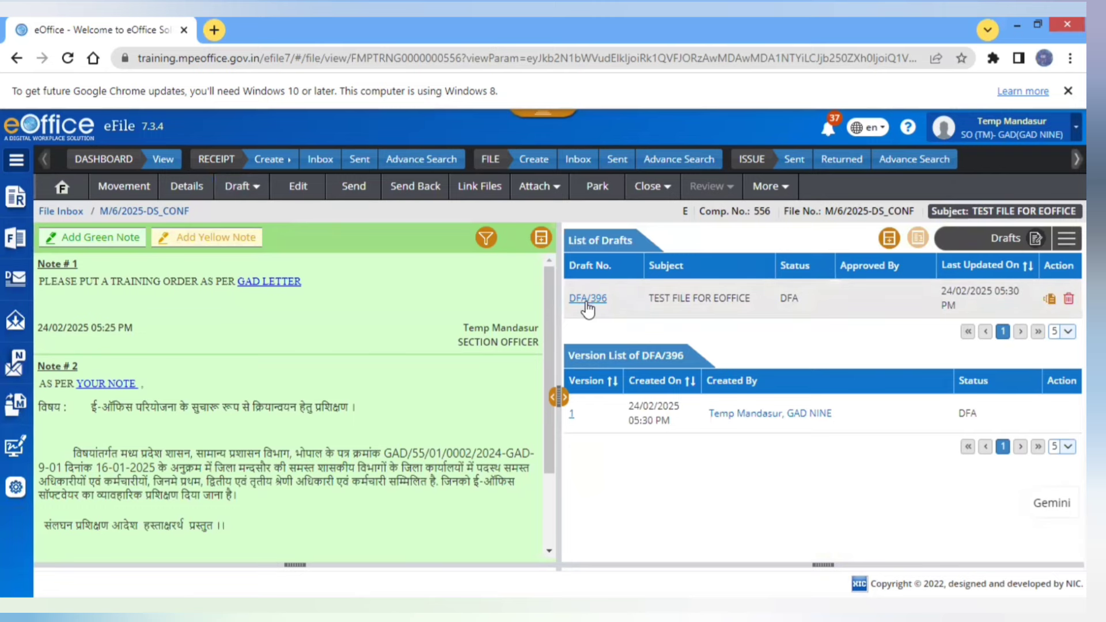
- Open draft DFA/396 for editing and update it, saving it as version 2
left_click(587, 300)
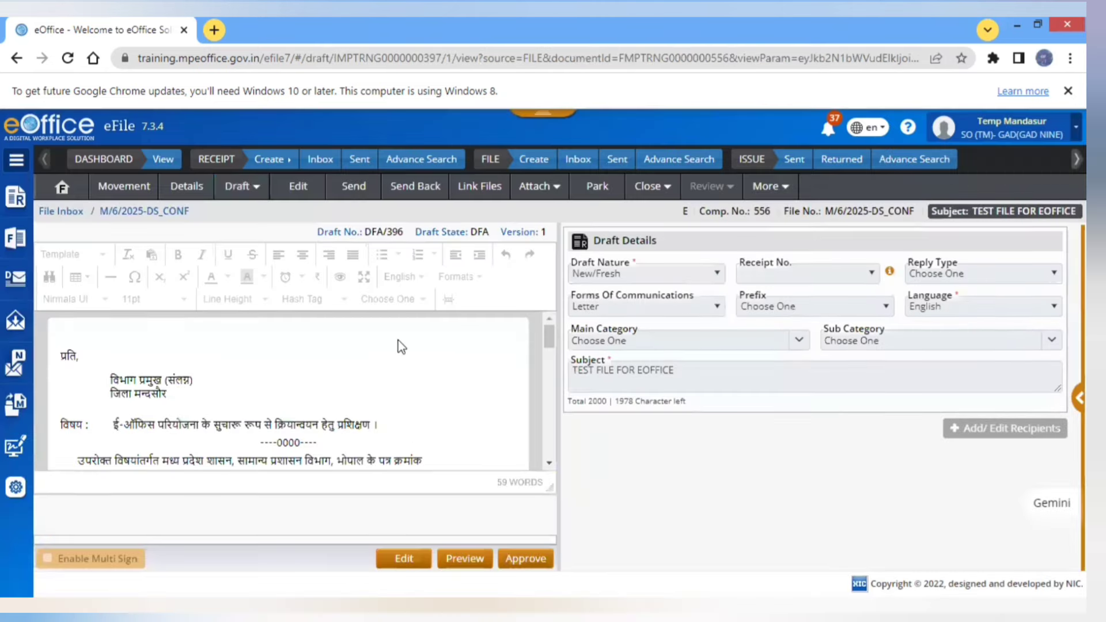
left_click(549, 464)
scroll(550, 471, "down", 3)
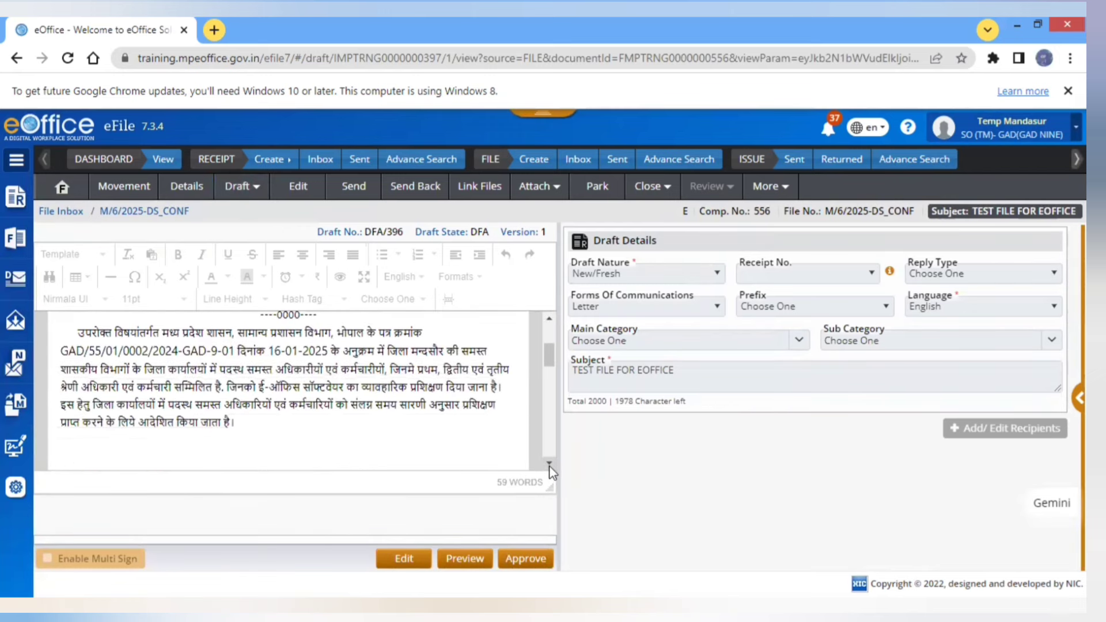
left_click(550, 466)
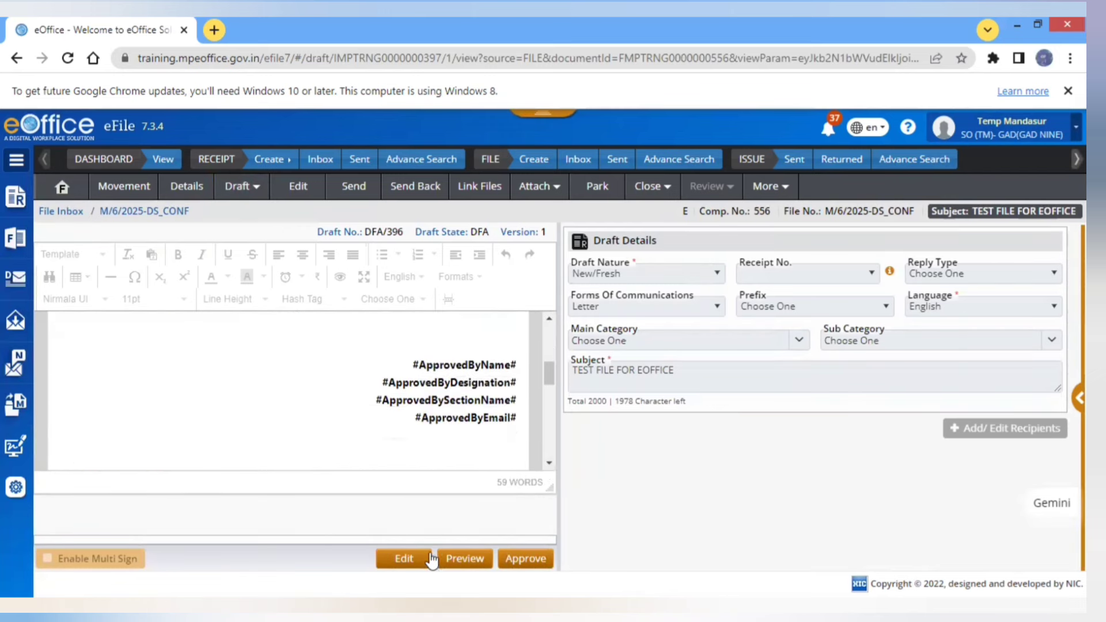
left_click(413, 560)
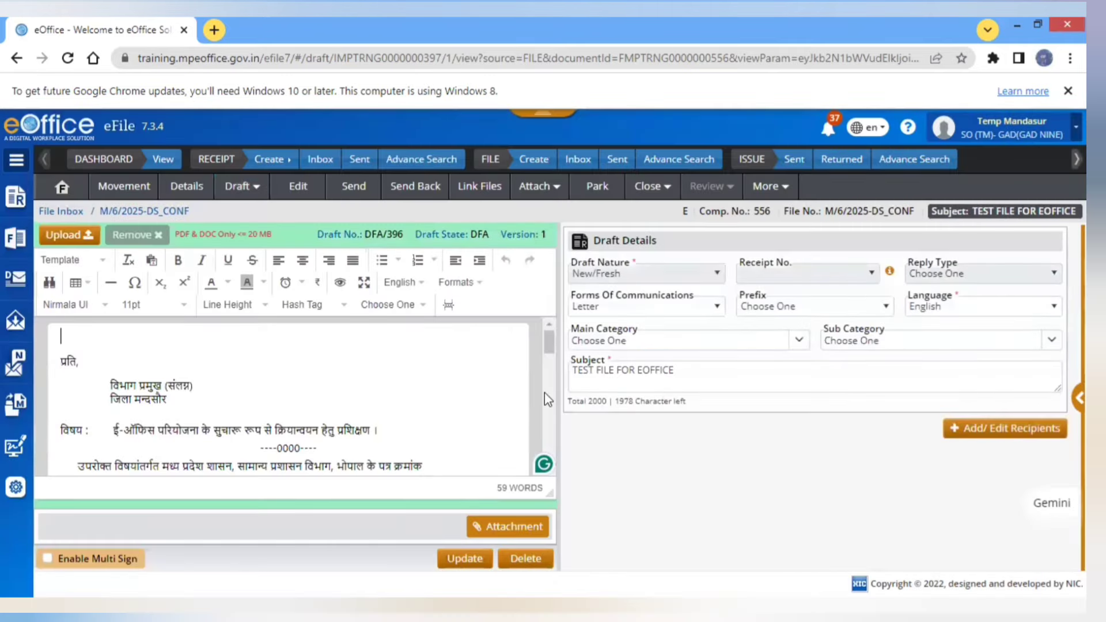
left_click(545, 393)
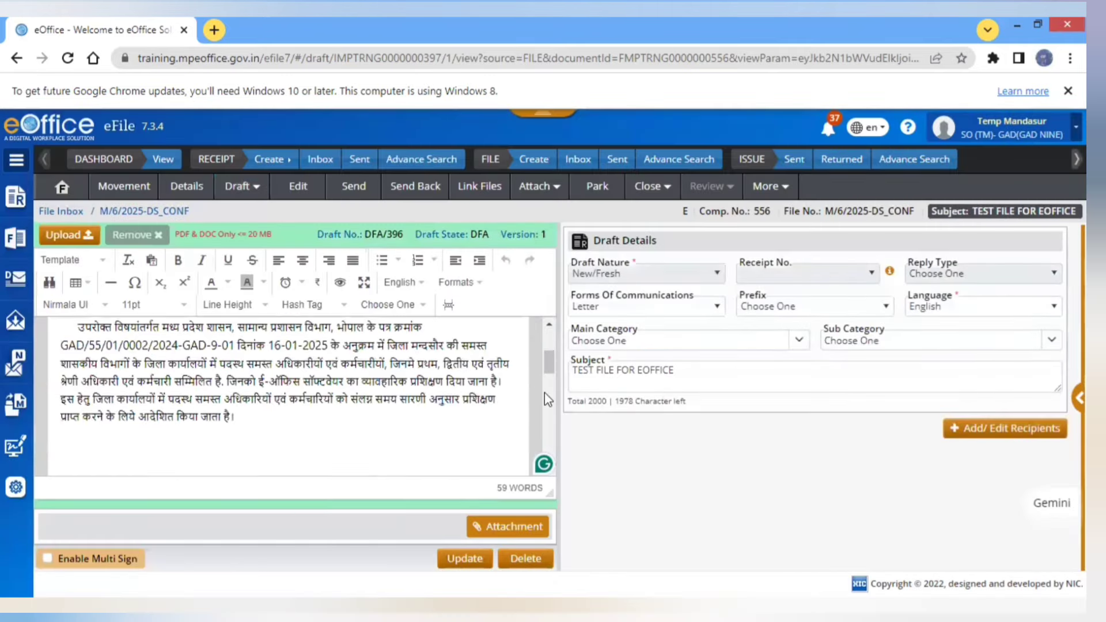
left_click(461, 559)
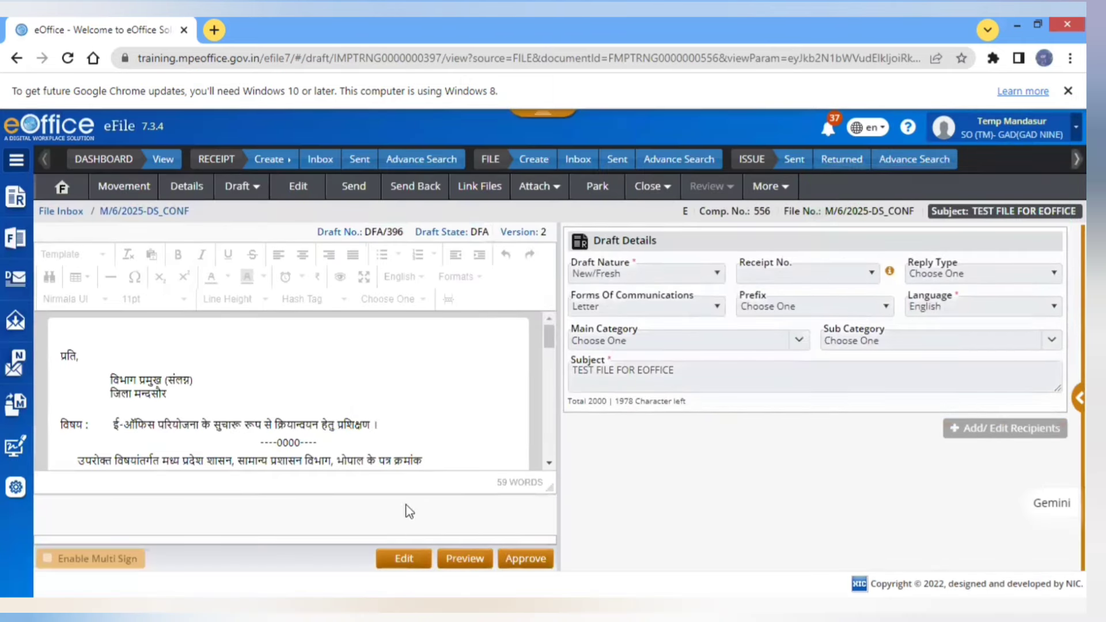
- Approve draft DFA/396 as issue I/343/2025 and check the PDF's file numbers and signature block
left_click(519, 560)
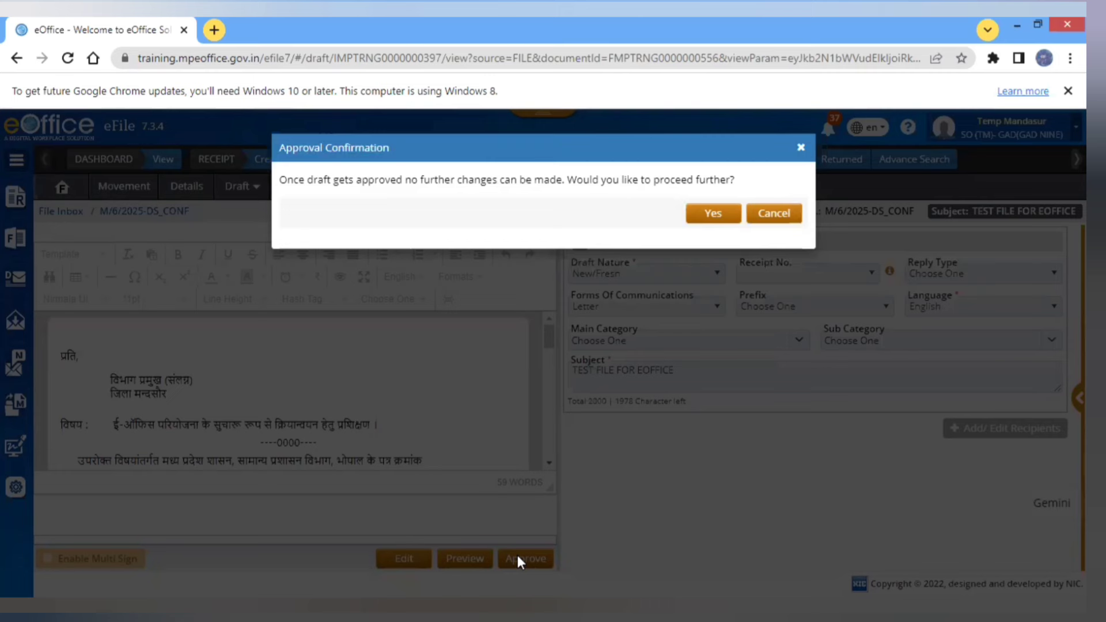
left_click(713, 214)
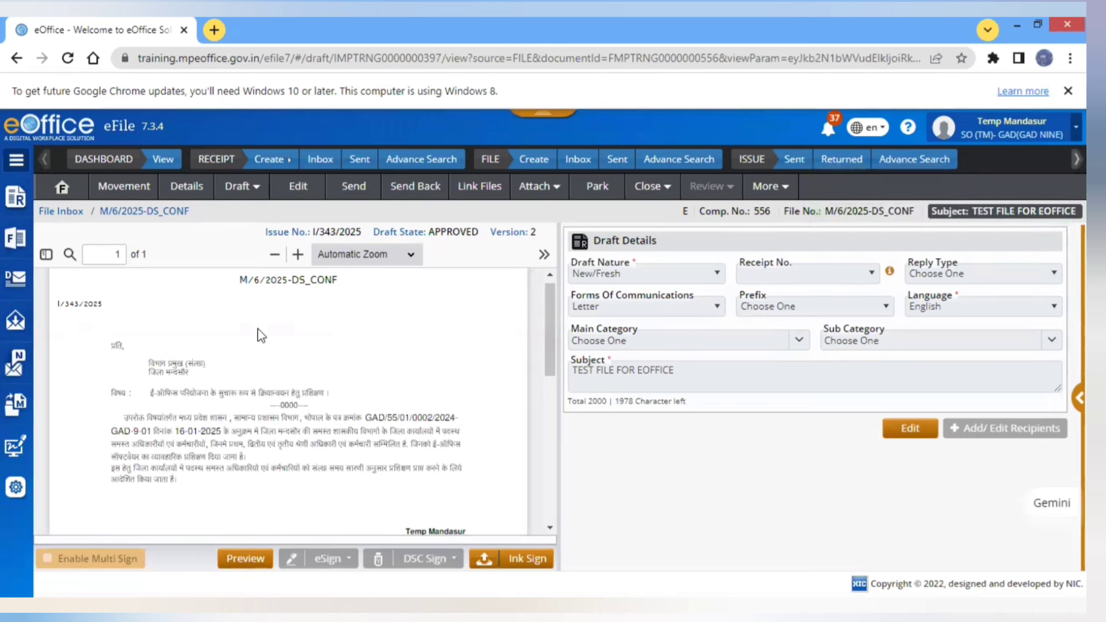
left_click_drag(316, 289, 311, 281)
scroll(310, 280, "up", 1)
left_click(310, 280)
left_click_drag(220, 282, 246, 290)
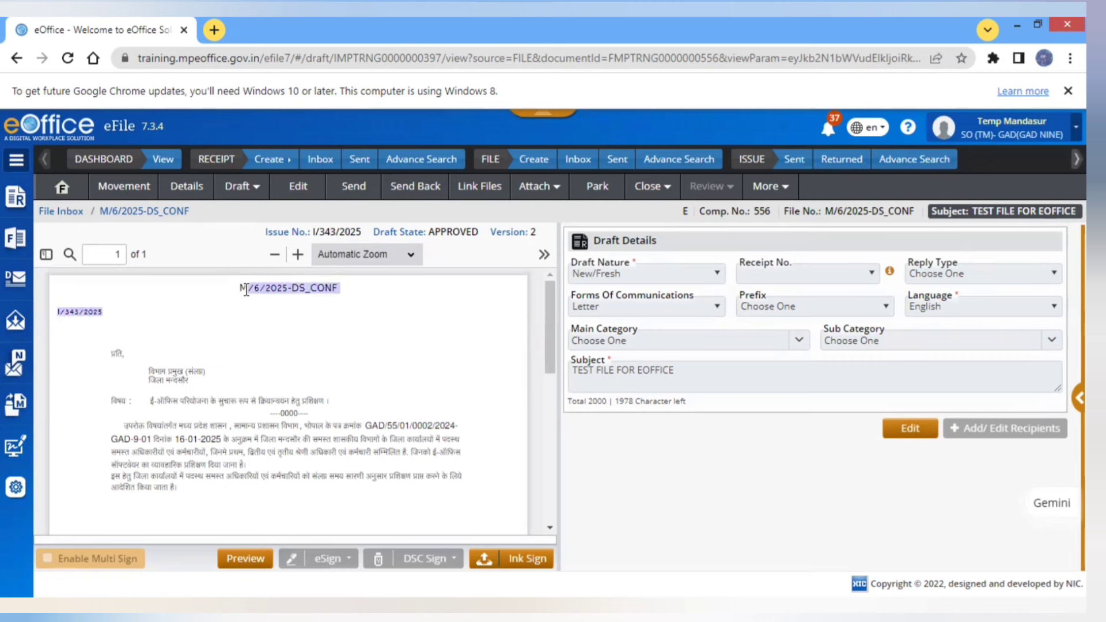
left_click(554, 429)
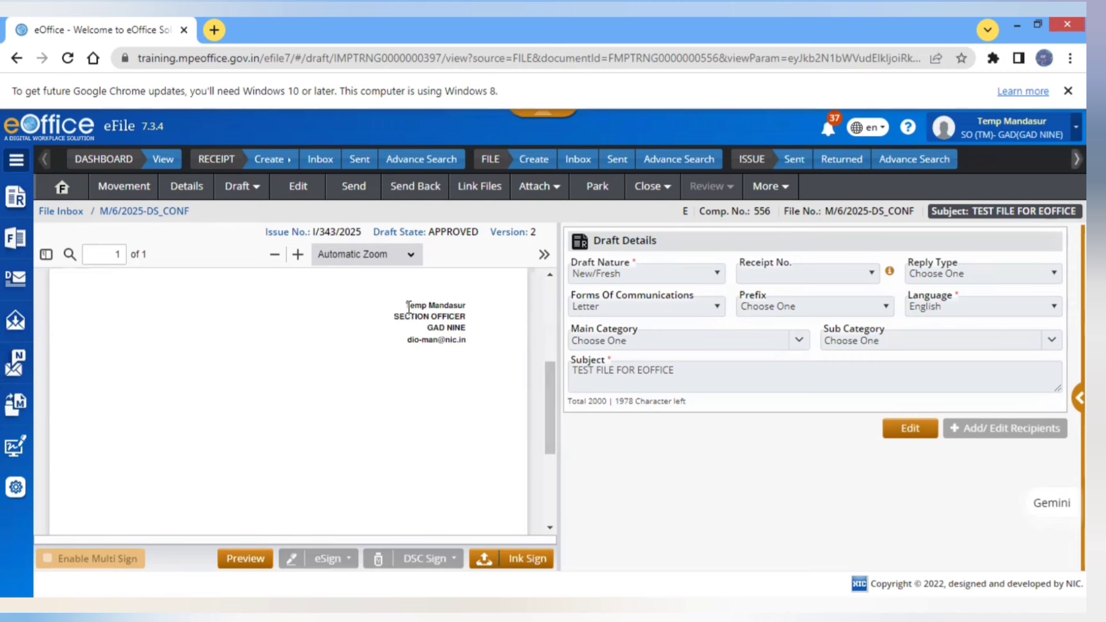
left_click_drag(428, 301, 468, 301)
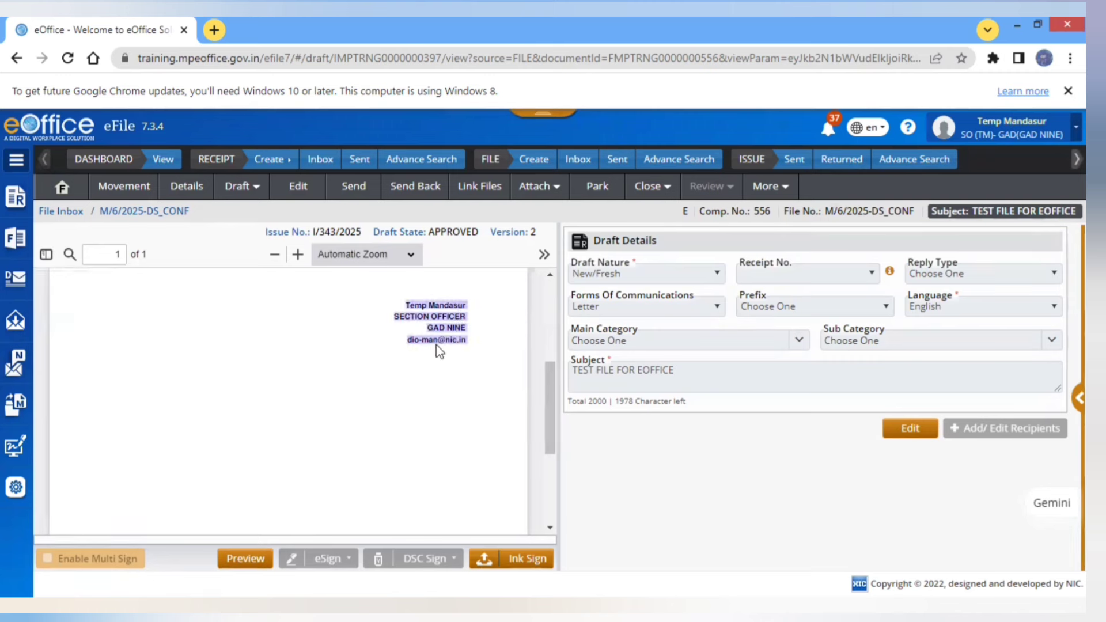
left_click(472, 341)
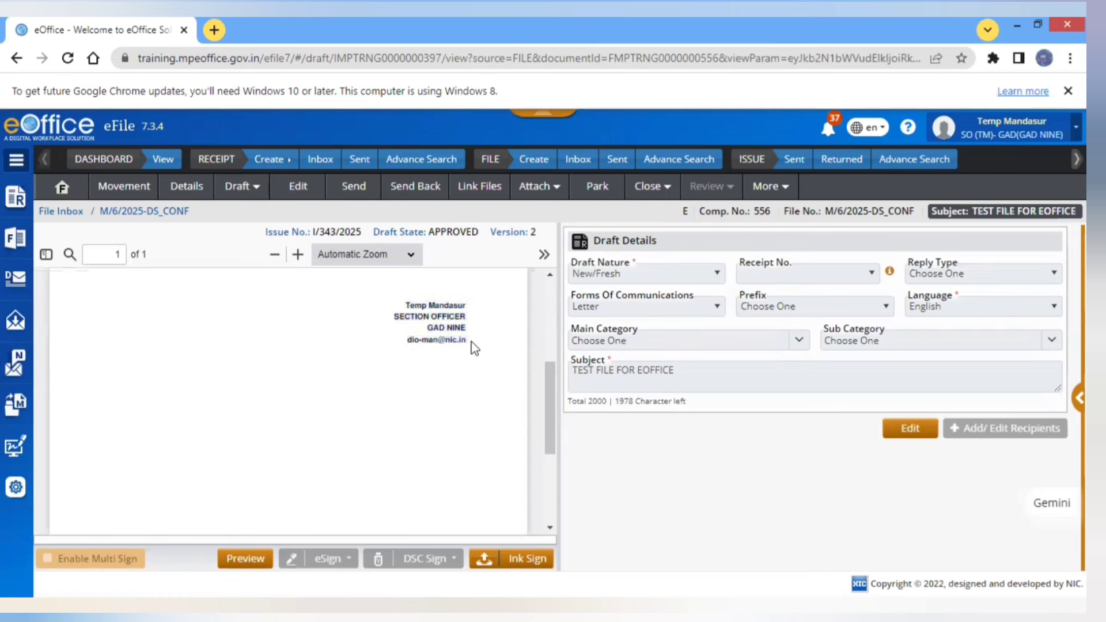
left_click(549, 468)
left_click(552, 302)
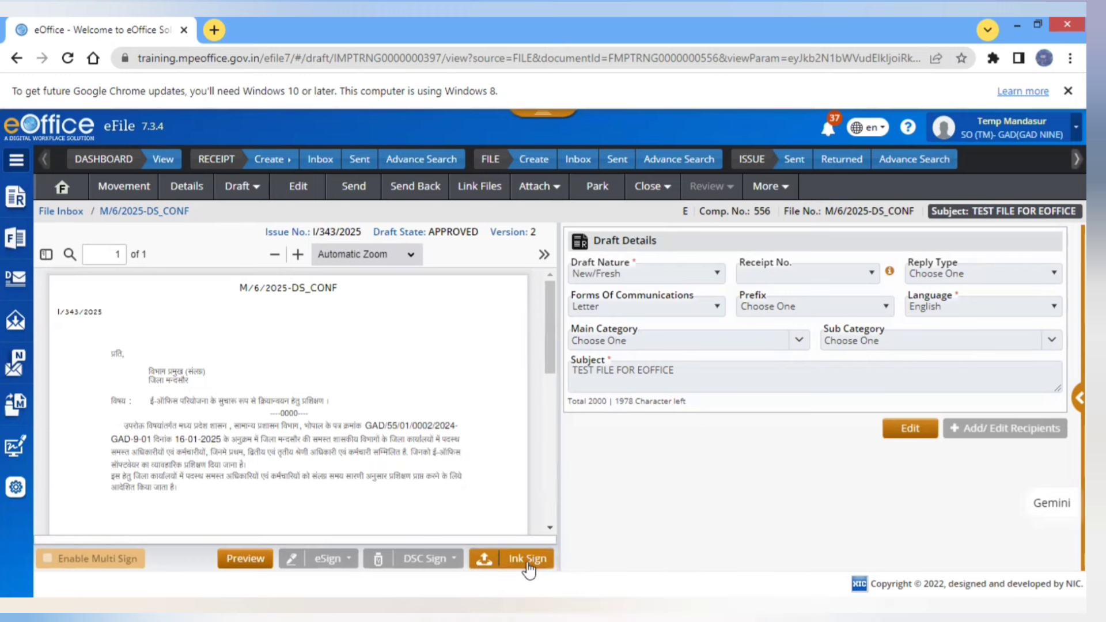
- Upload the InkedSingedDraftDemo PDF as the ink-signed copy and confirm it against the approved version
left_click(528, 570)
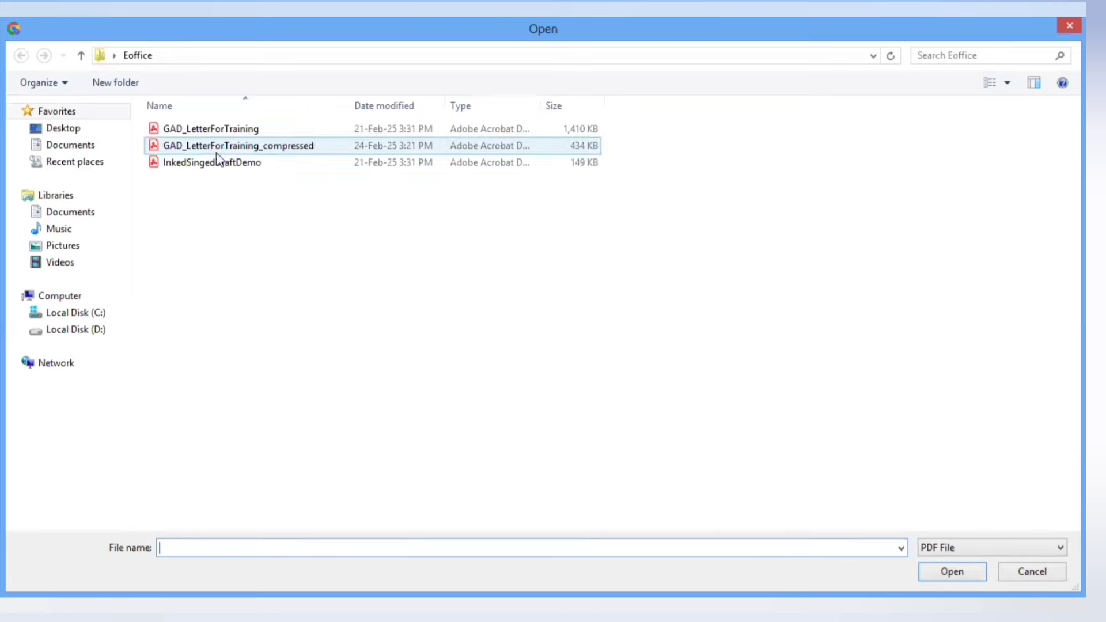
left_click(222, 162)
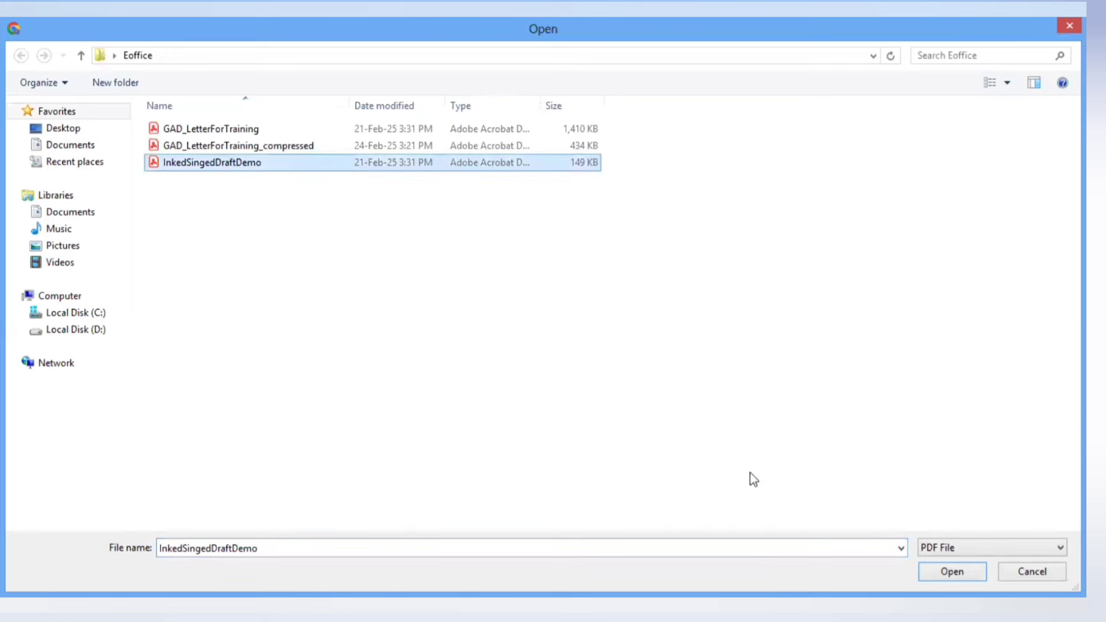
left_click(952, 572)
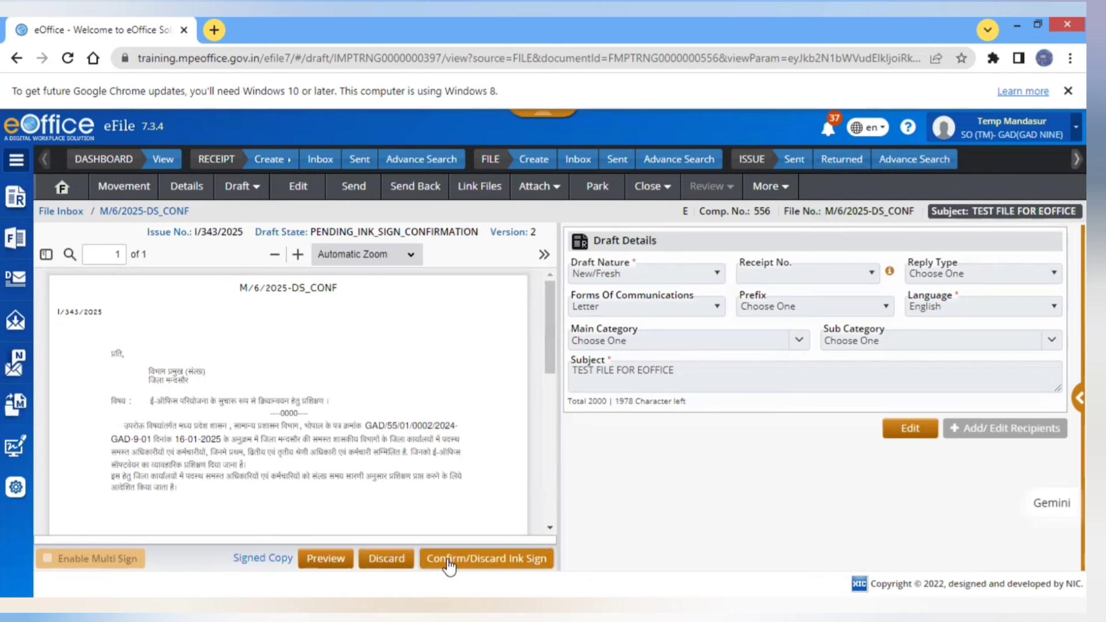
left_click(450, 568)
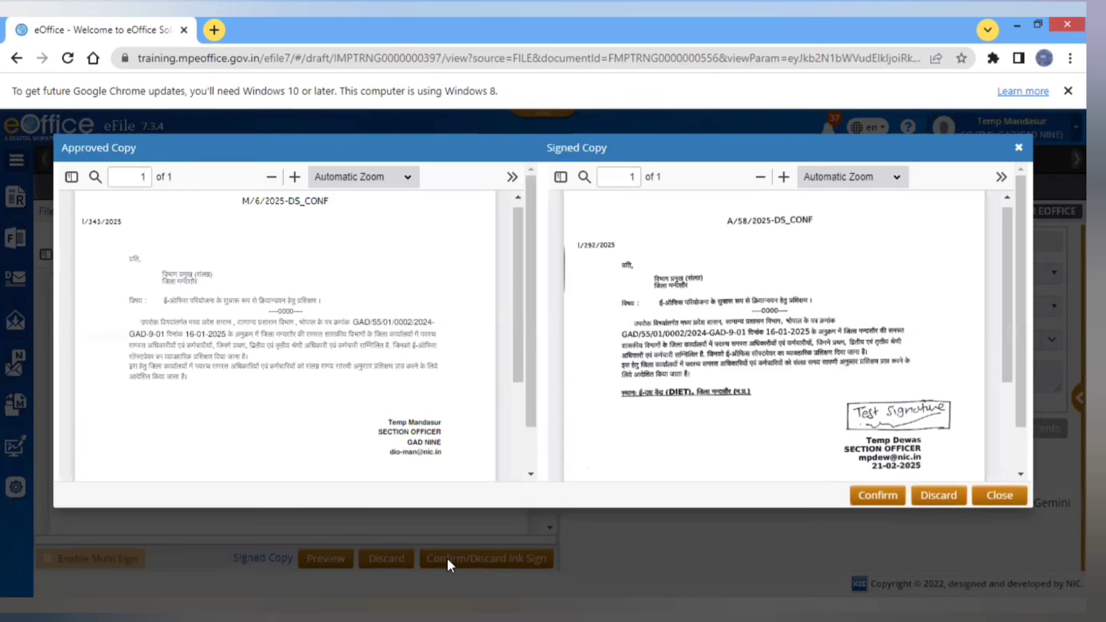
left_click(878, 497)
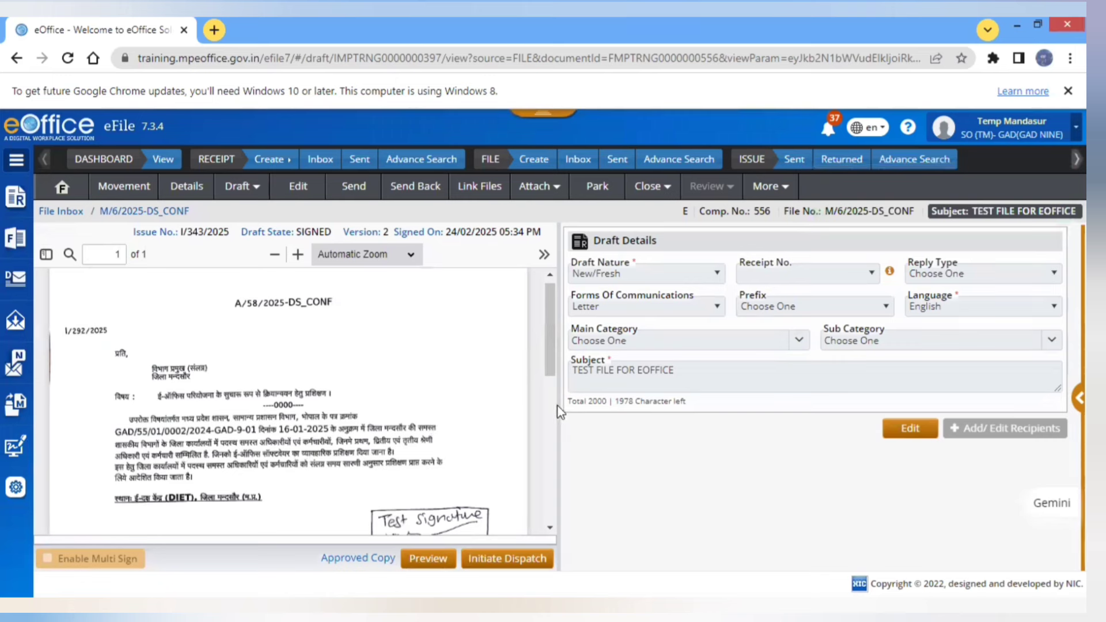
scroll(554, 403, "down", 4)
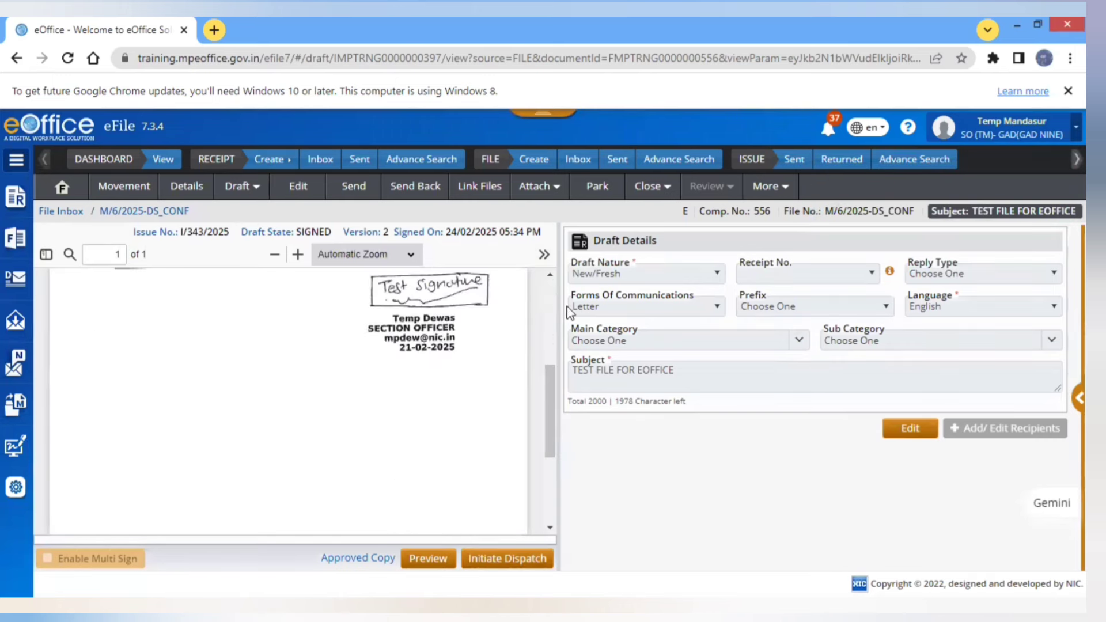
scroll(551, 307, "up", 4)
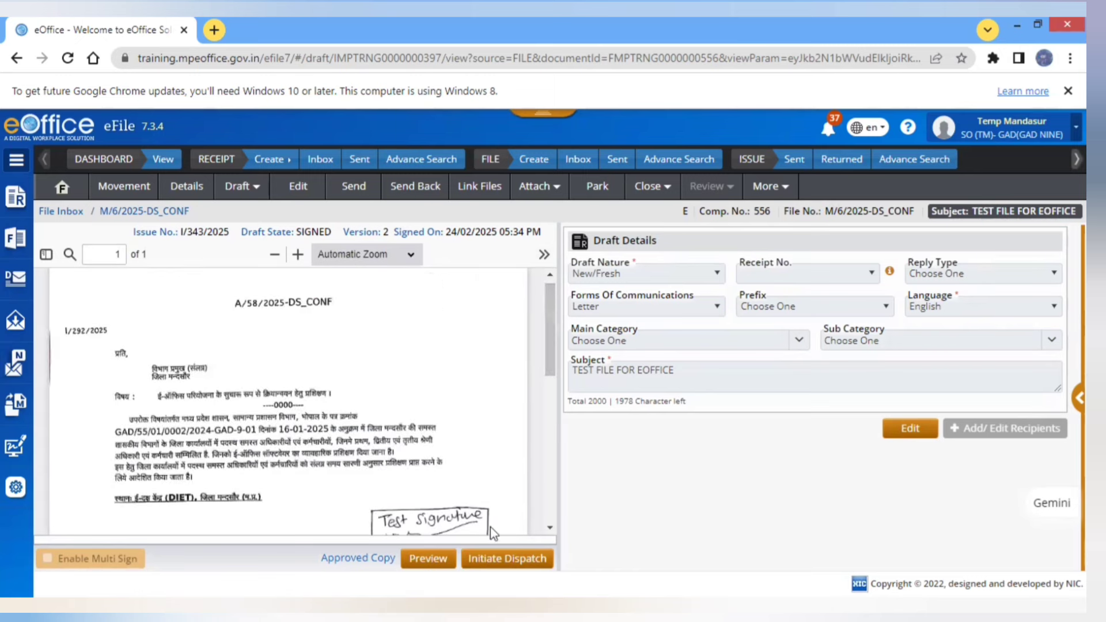
- Initiate dispatch of signed issue I/343/2025 and choose Intra eOffice recipients
left_click(518, 562)
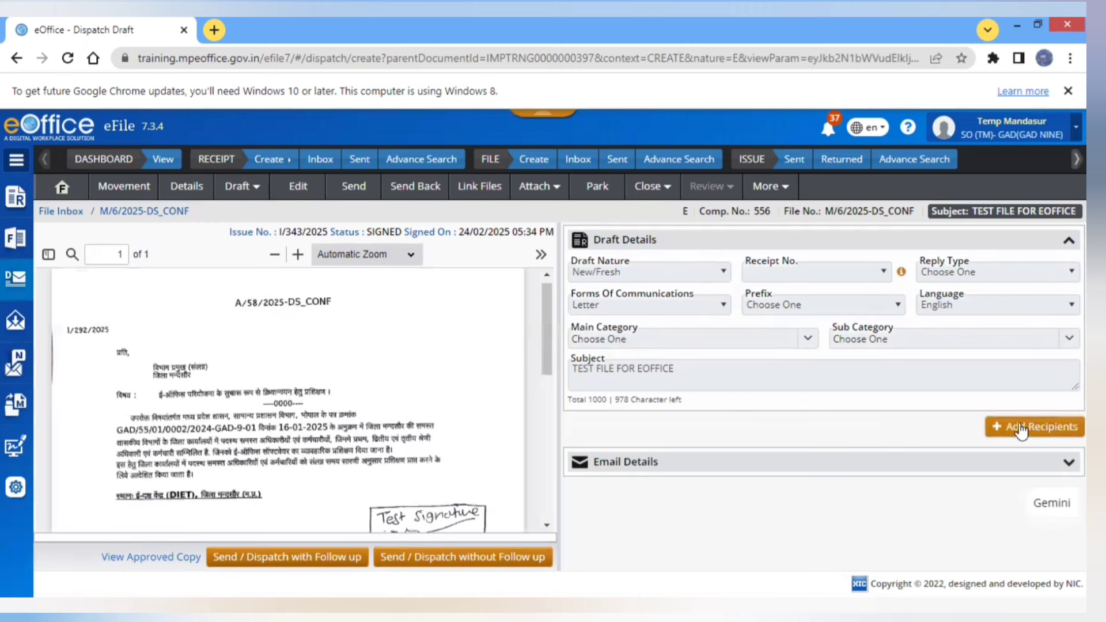
left_click(1018, 431)
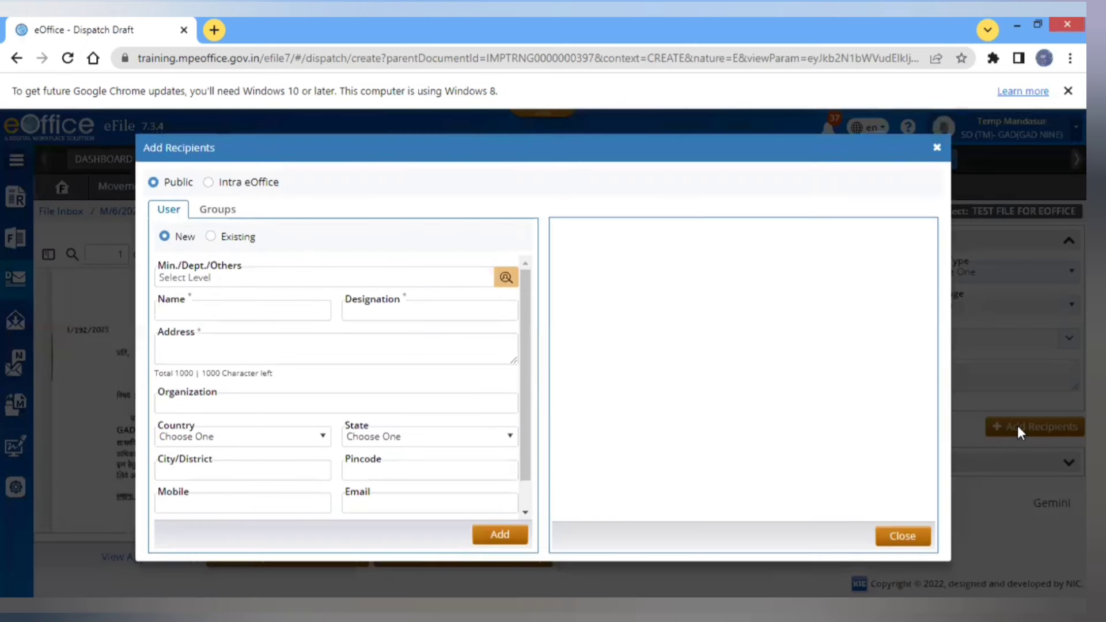
left_click(214, 183)
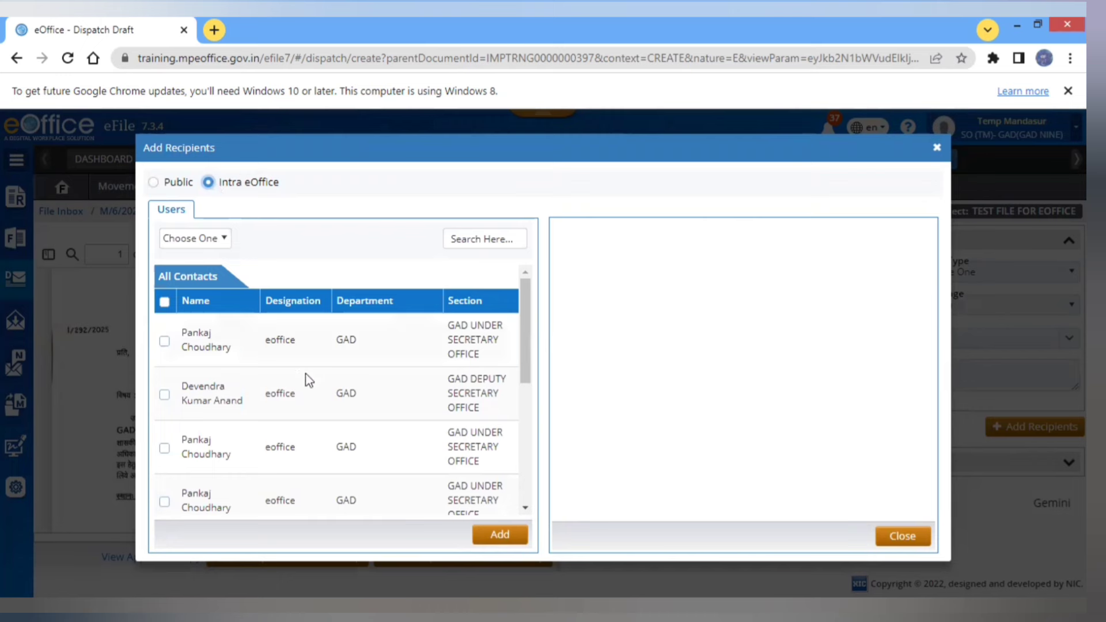
- Browse the Intra eOffice contact list, then close the recipient picker without adding anyone
scroll(521, 429, "down", 2)
scroll(521, 429, "down", 2)
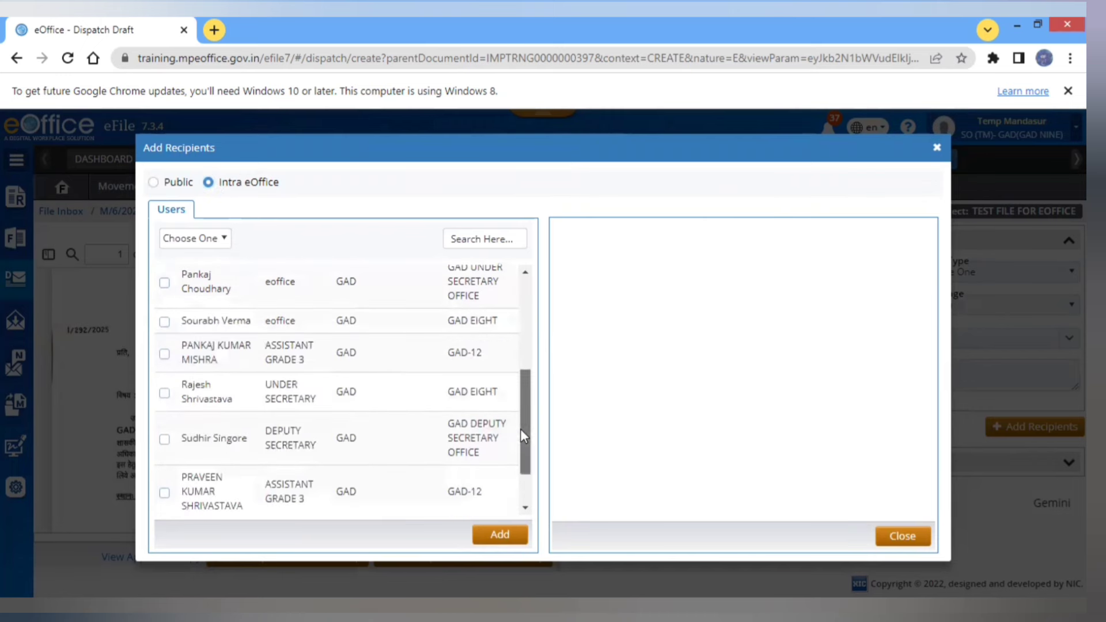
scroll(522, 481, "down", 1)
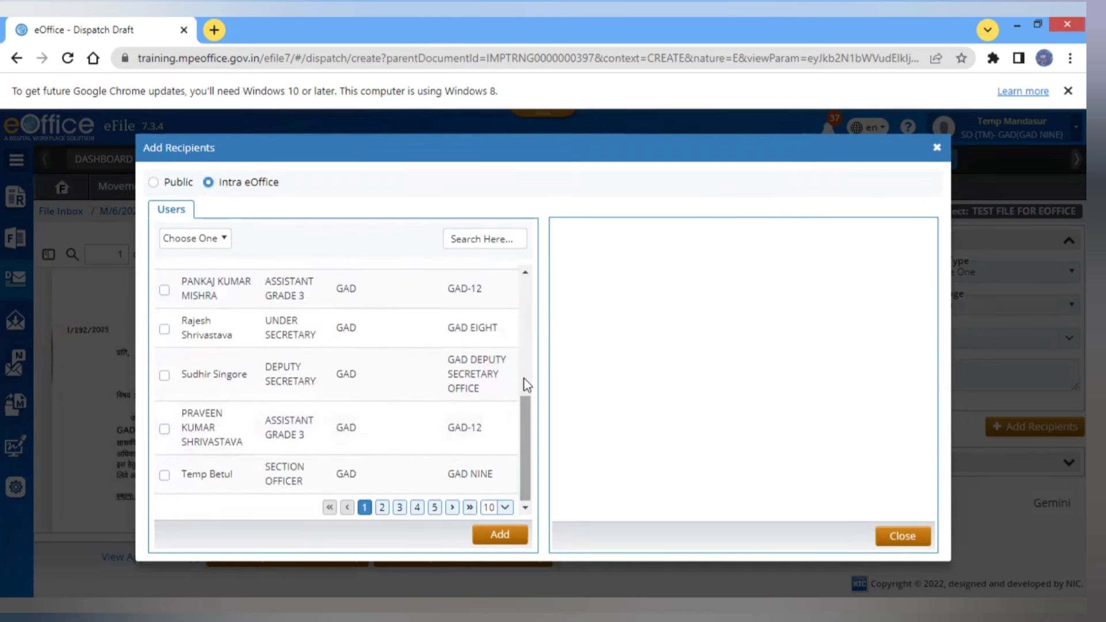
left_click(529, 354)
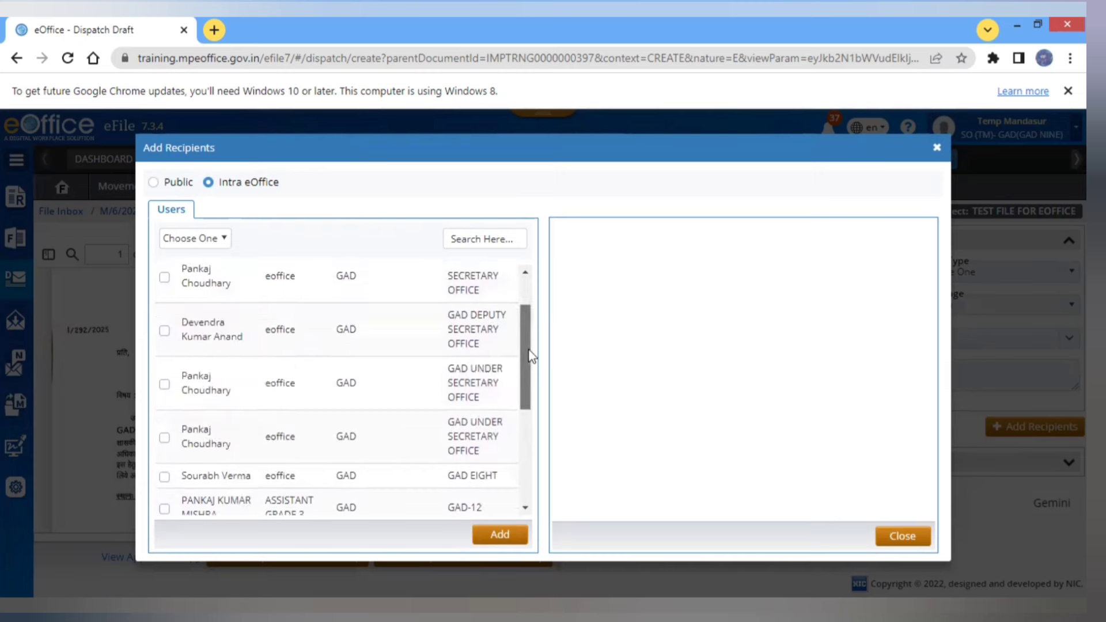
left_click(528, 295)
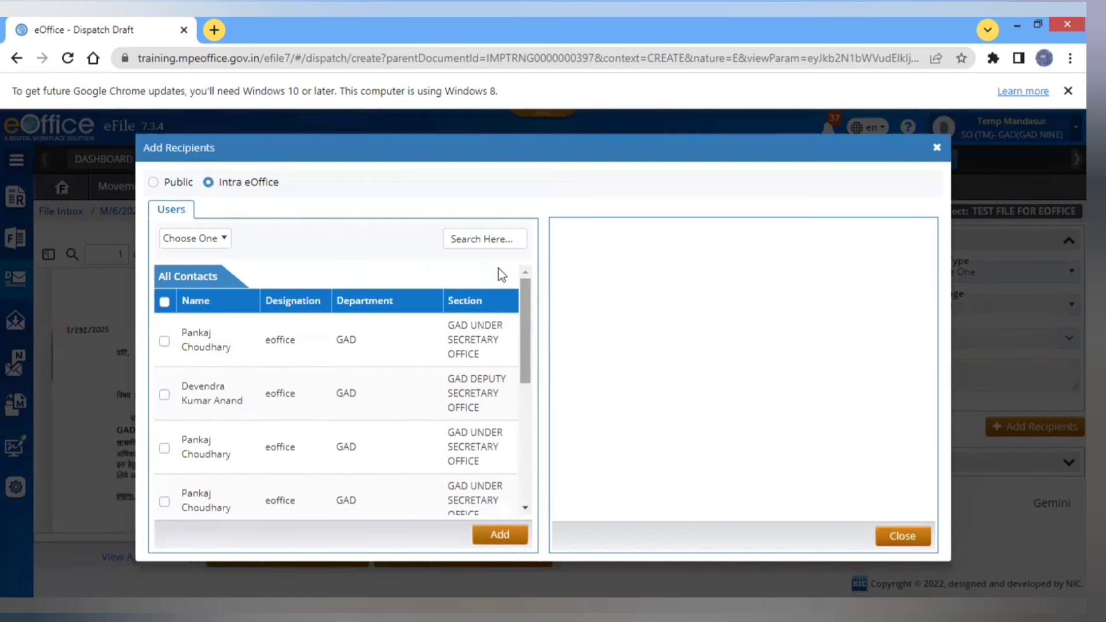
left_click(486, 241)
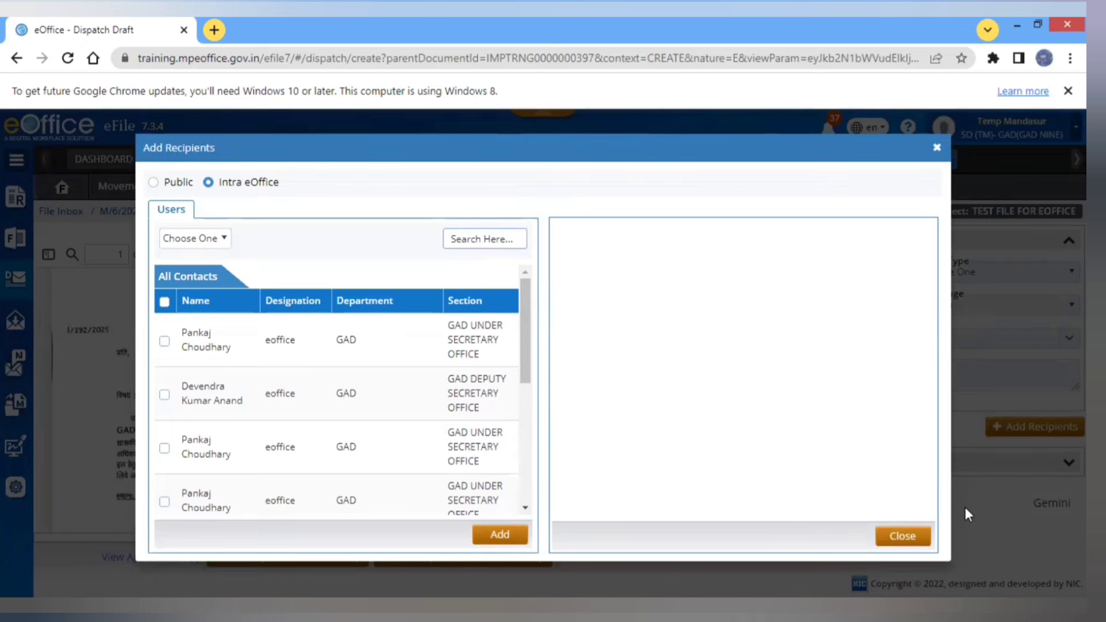
left_click(902, 536)
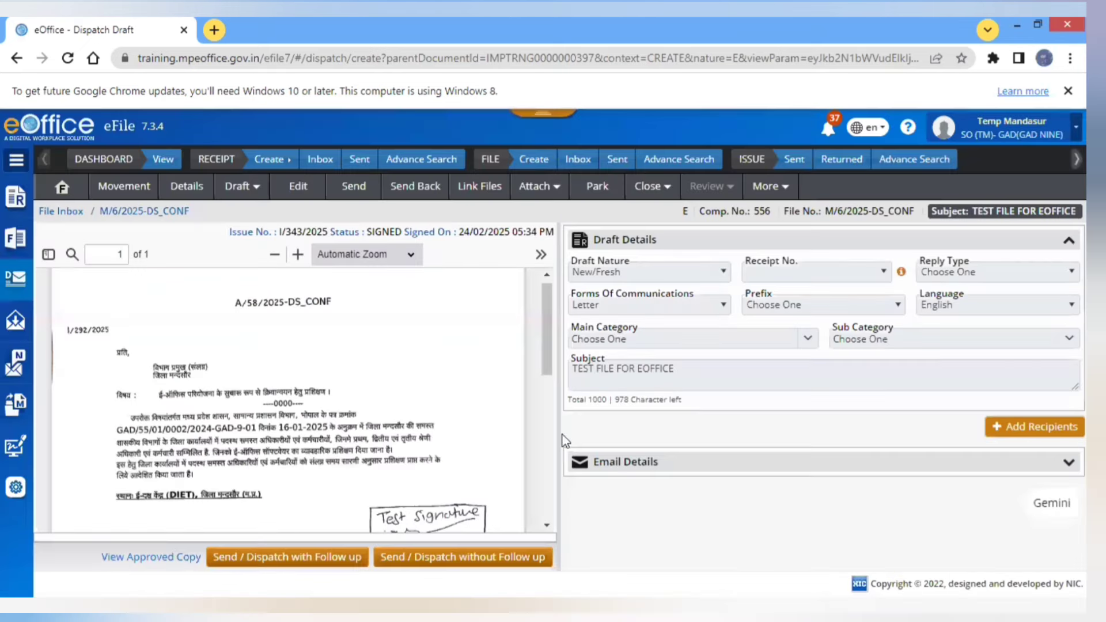